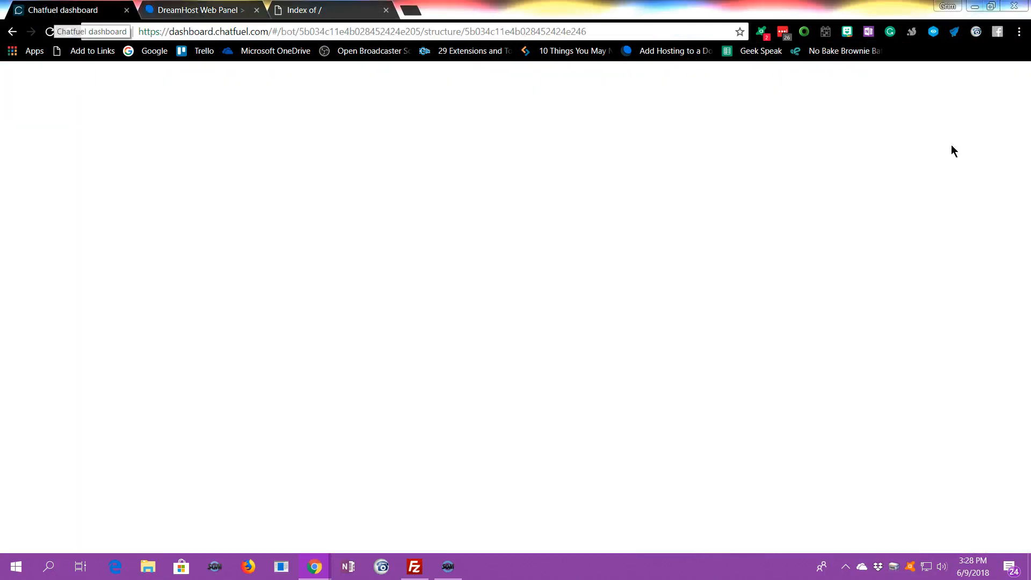
# Close the Chatfuel dashboard, search the web for "backbuddy" in a new tab, and open the official BackupBuddy site.
pyautogui.hotkey('ctrl', 'w')
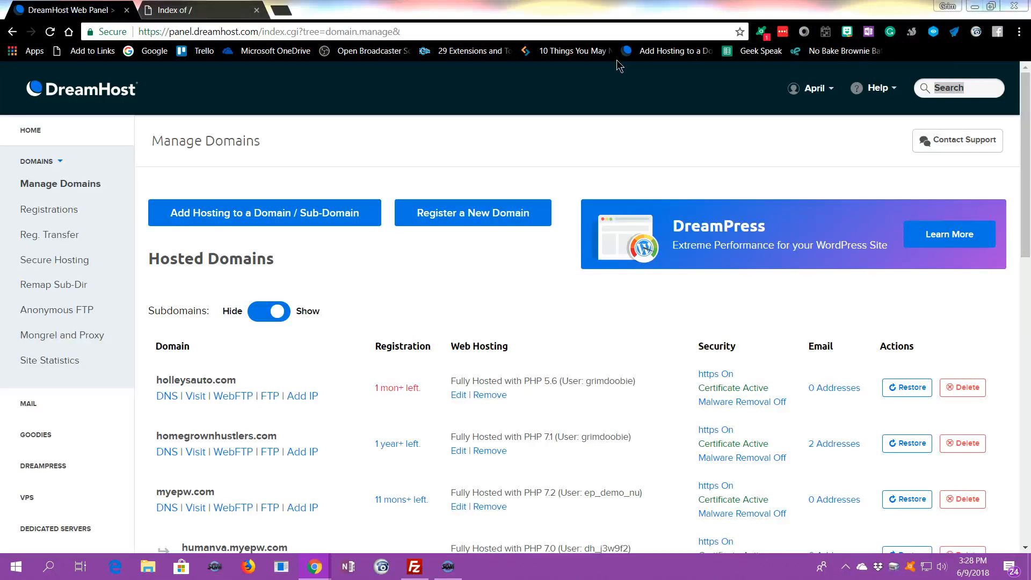
pyautogui.click(281, 10)
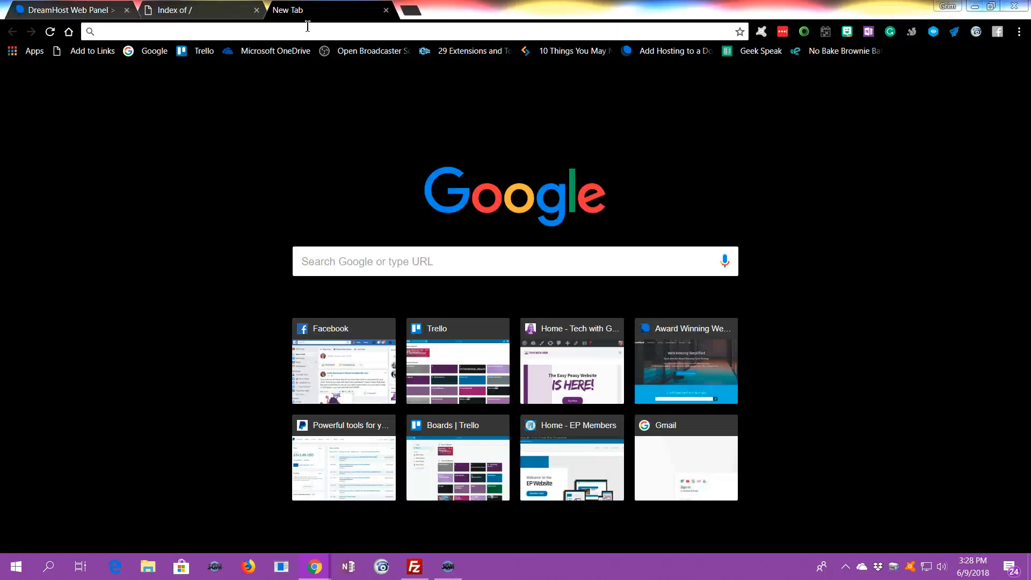
pyautogui.write('b')
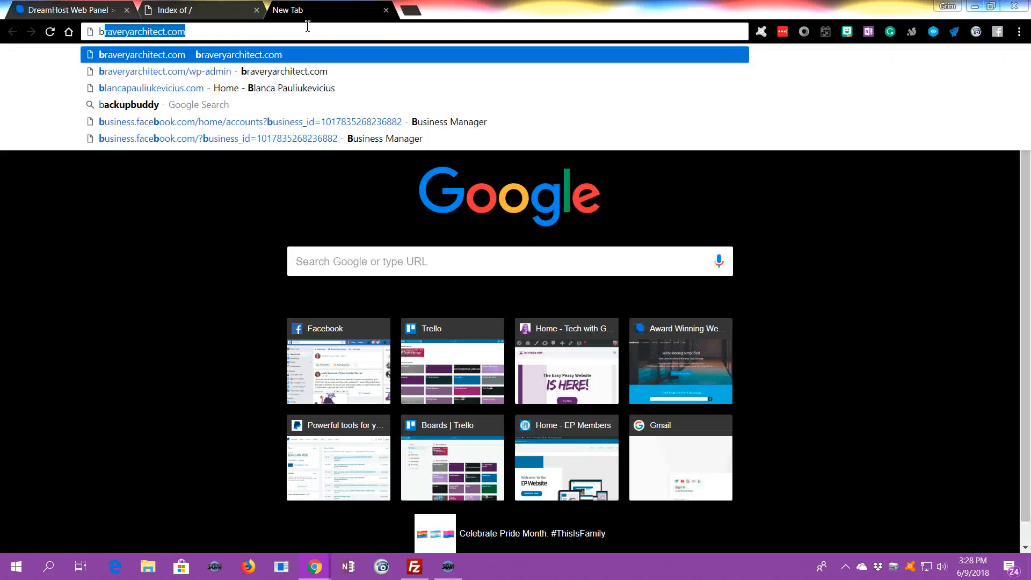
pyautogui.write('ack')
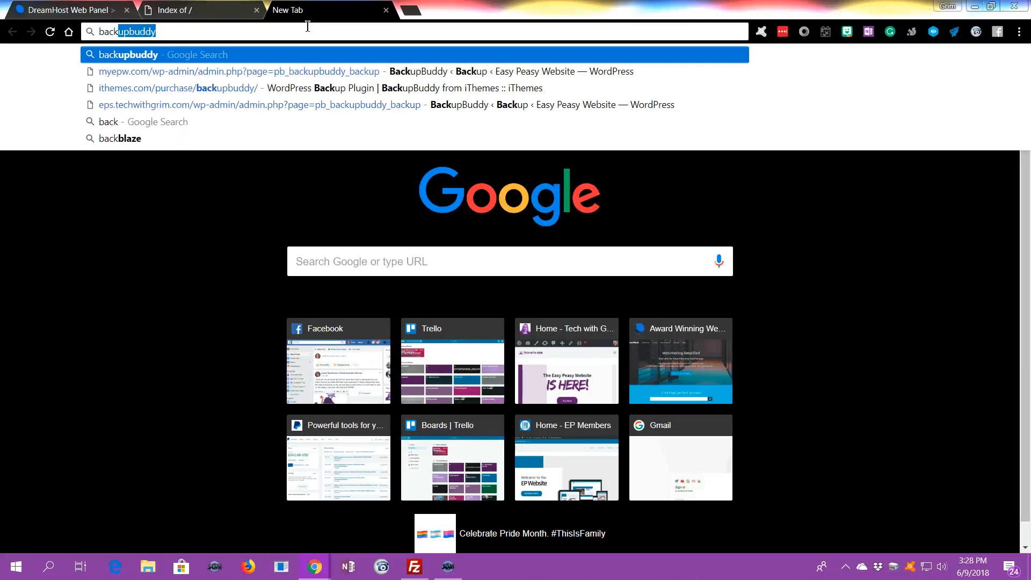
pyautogui.write('buddy')
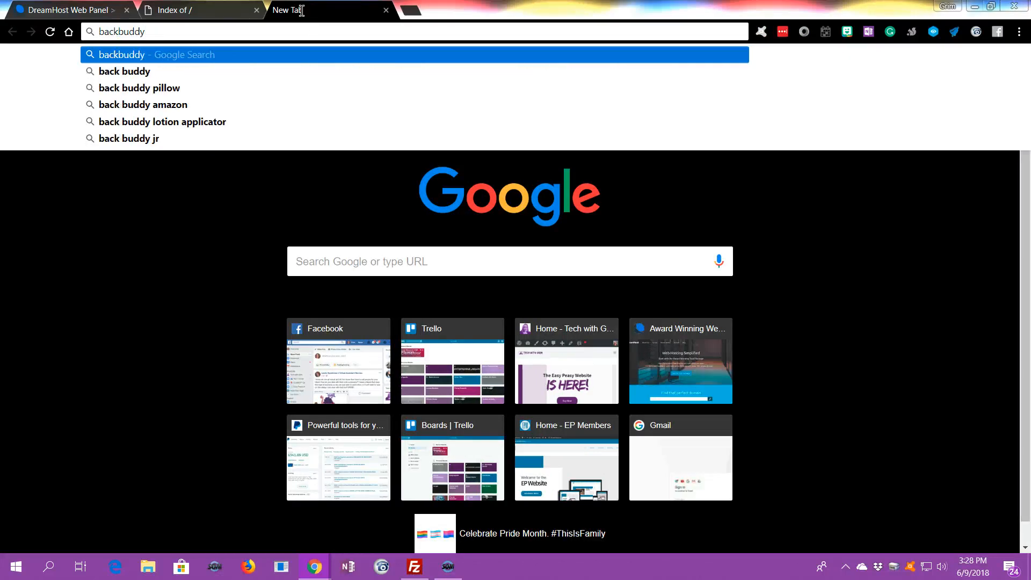
pyautogui.click(141, 54)
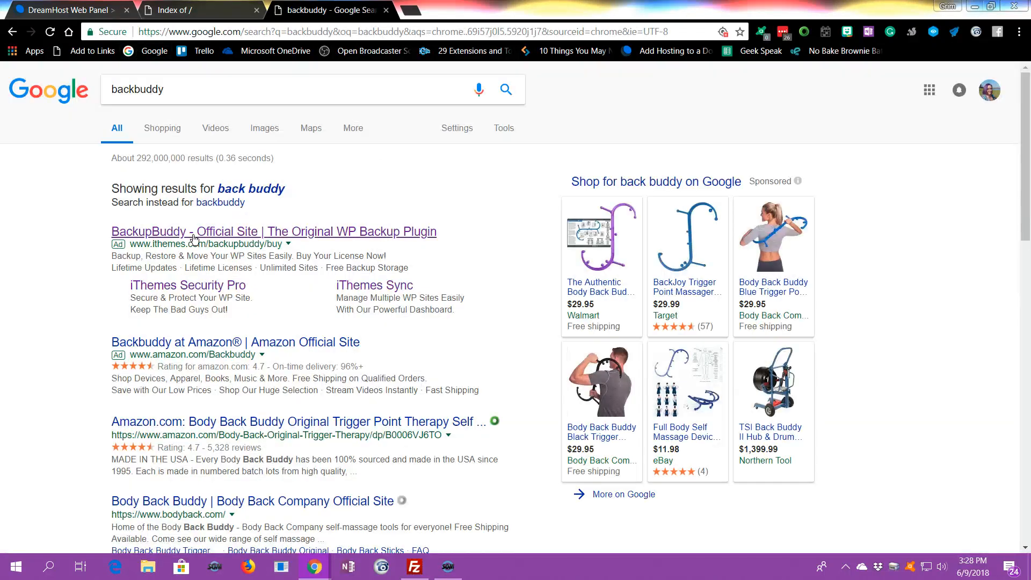
pyautogui.click(197, 232)
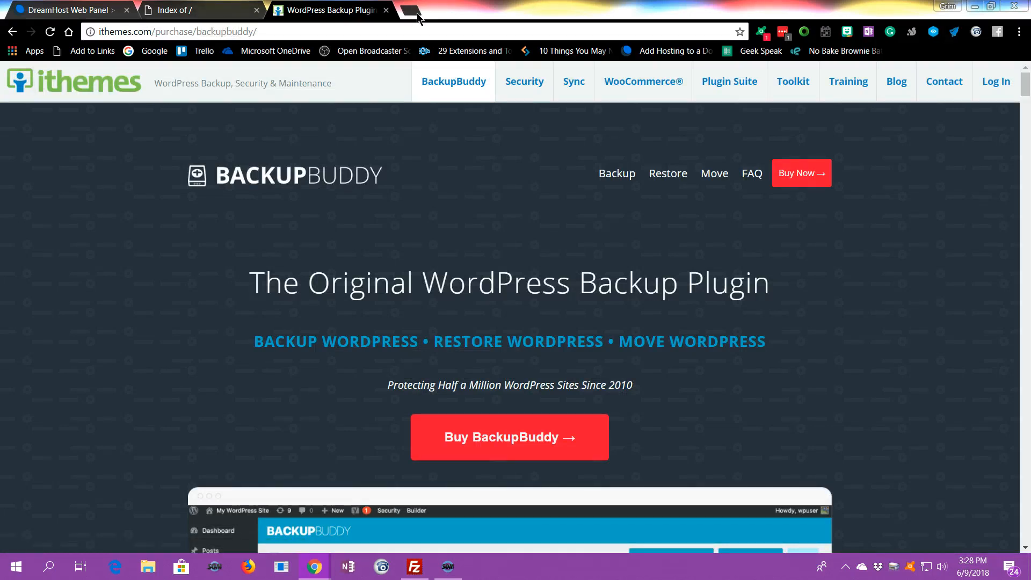
# Open eps.techwithgrim.com in a new tab and go to its WordPress dashboard.
pyautogui.click(414, 11)
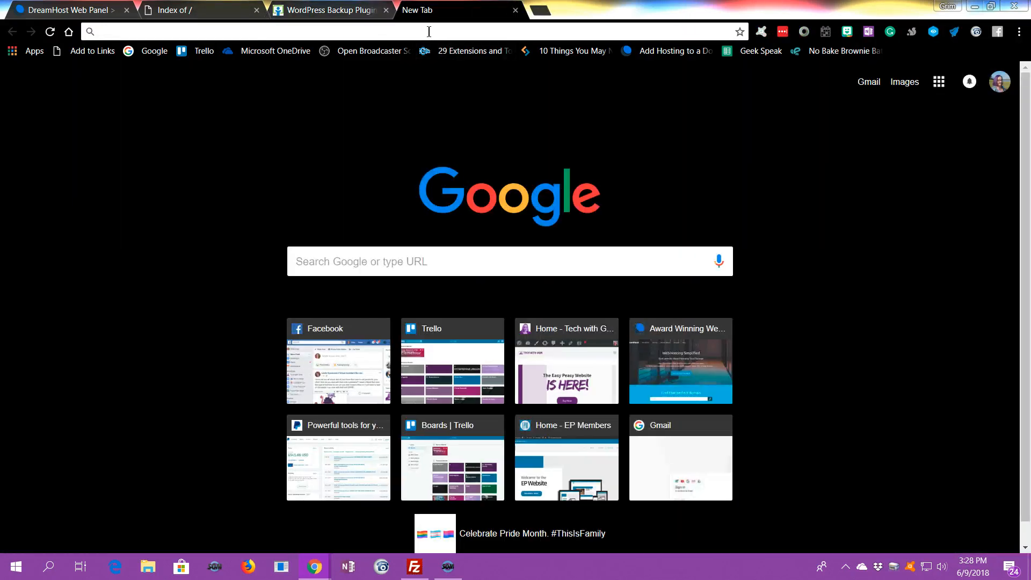
pyautogui.write('eps.techwithgrim.com')
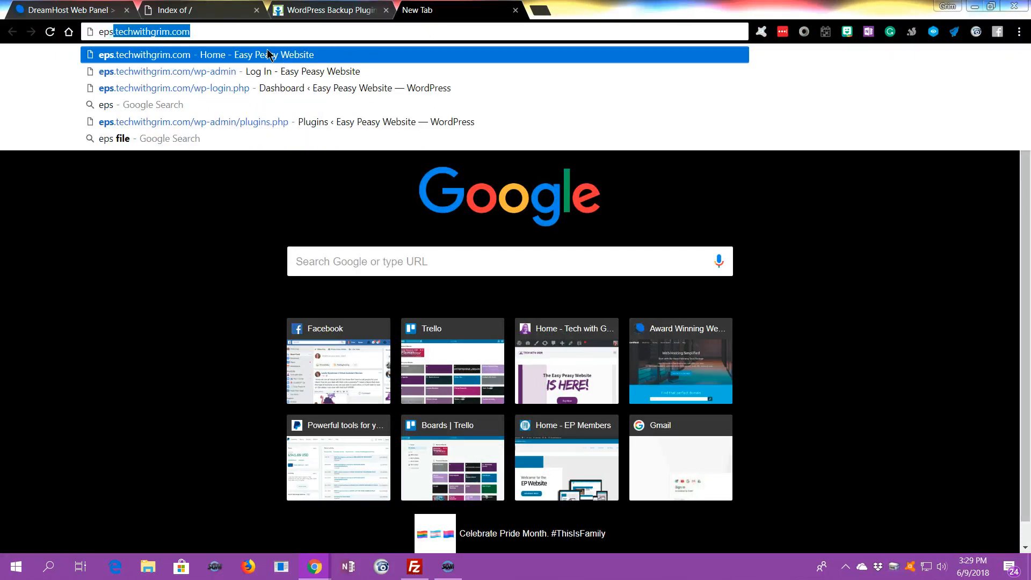
pyautogui.press('Return')
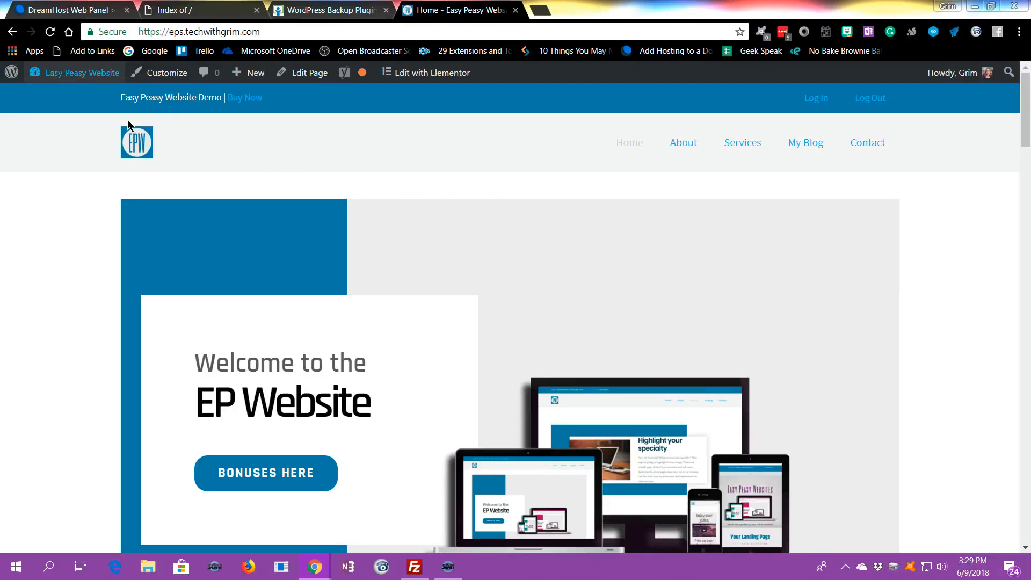
pyautogui.click(70, 76)
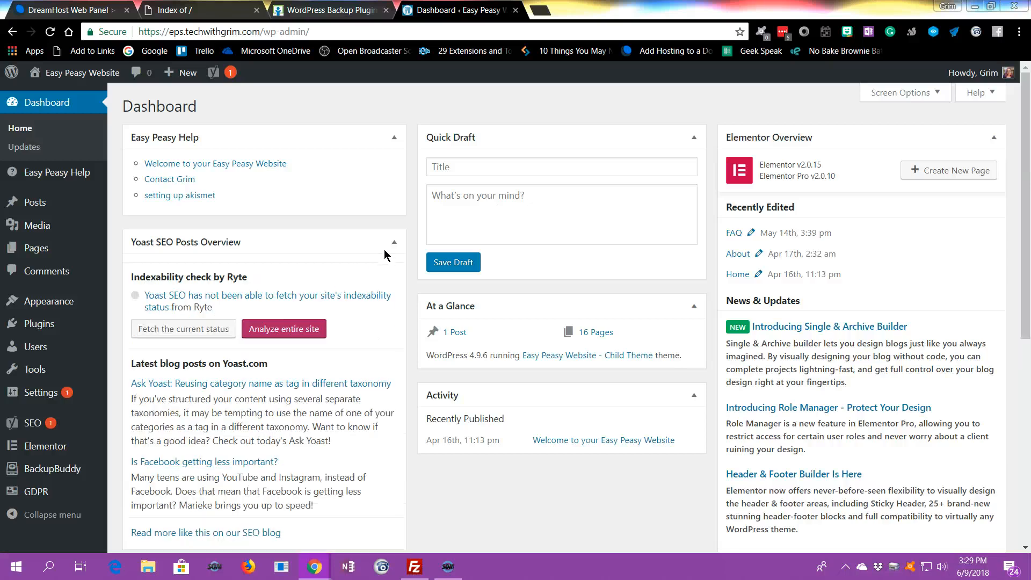
pyautogui.scroll(-7, 386, 254)
pyautogui.scroll(7, 386, 254)
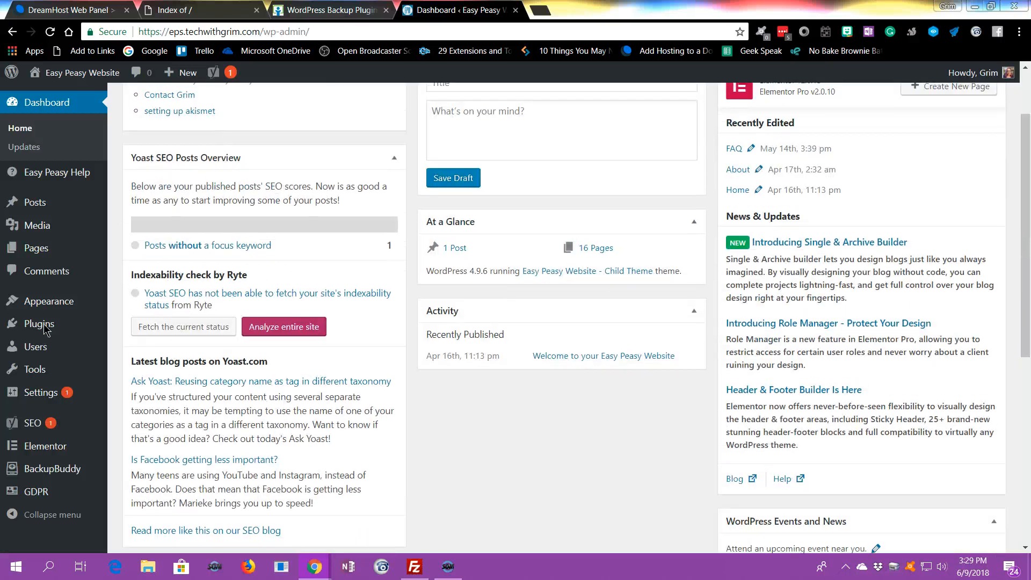
# Open the plugin upload form from the Plugins page and view its file chooser without selecting a file.
pyautogui.moveTo(44, 472)
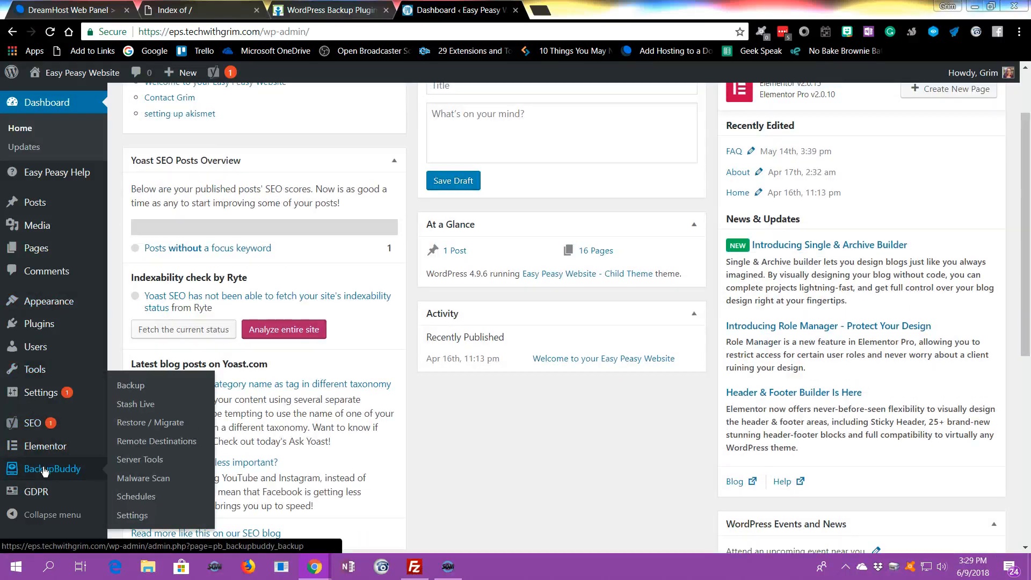
pyautogui.click(31, 333)
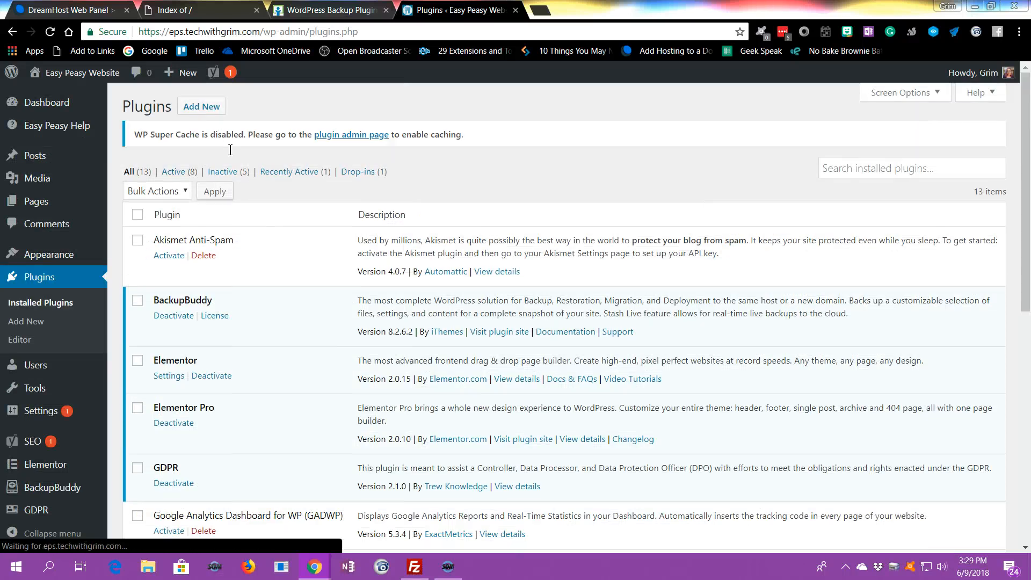
pyautogui.click(202, 107)
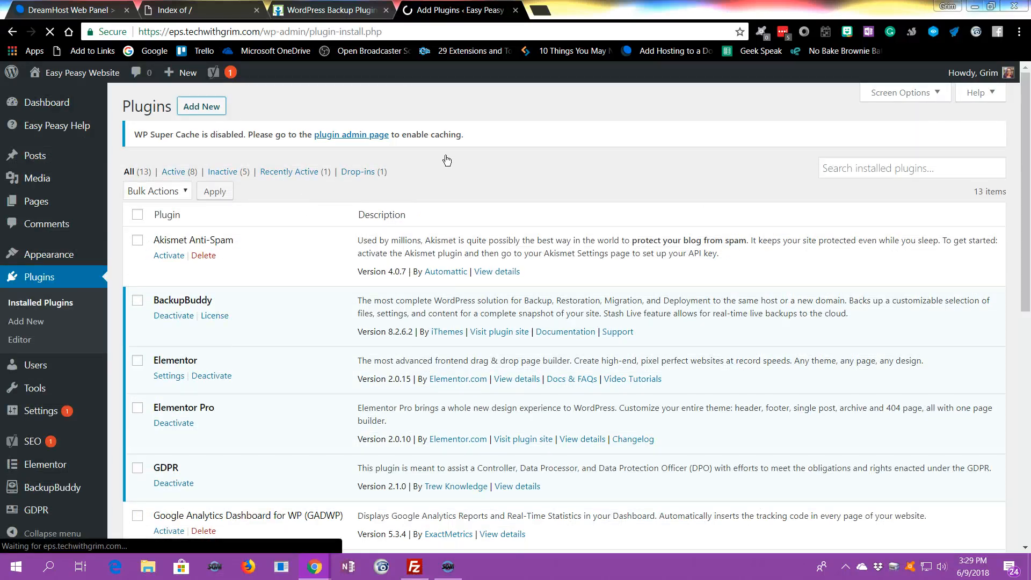
pyautogui.click(250, 107)
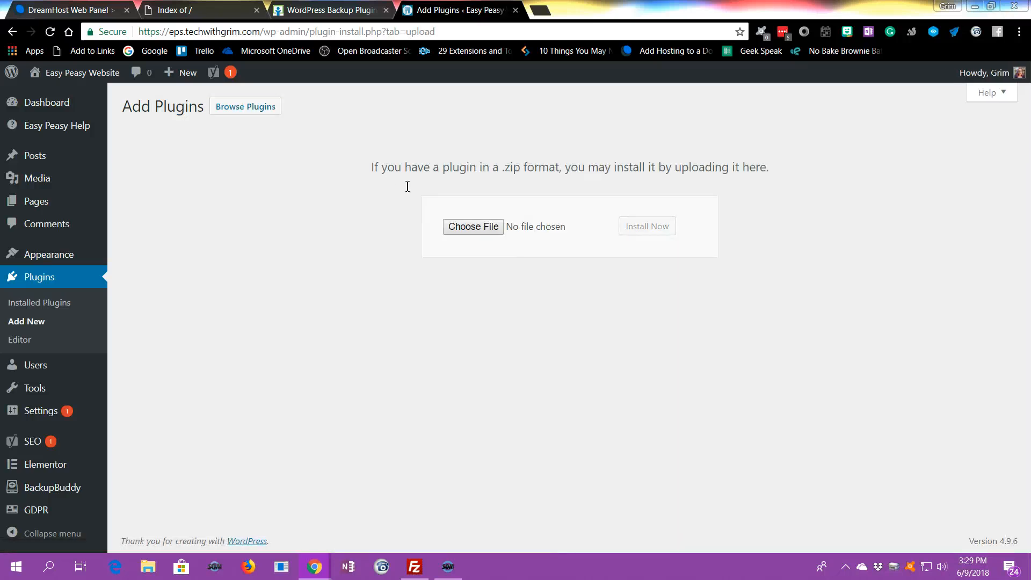
pyautogui.click(471, 226)
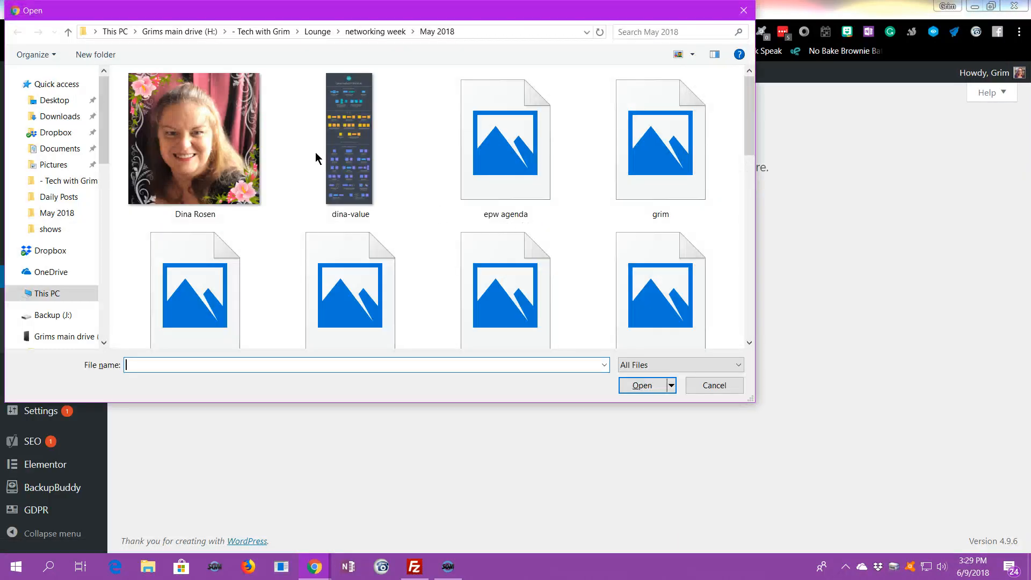
pyautogui.click(744, 12)
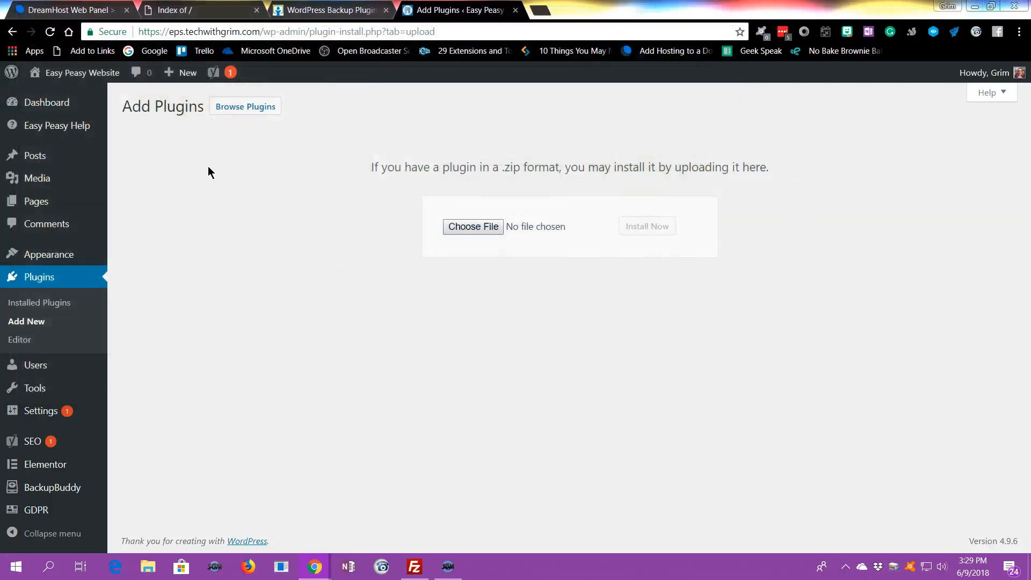
# Check BackupBuddy in the installed plugins list and open its Backup page.
pyautogui.click(63, 278)
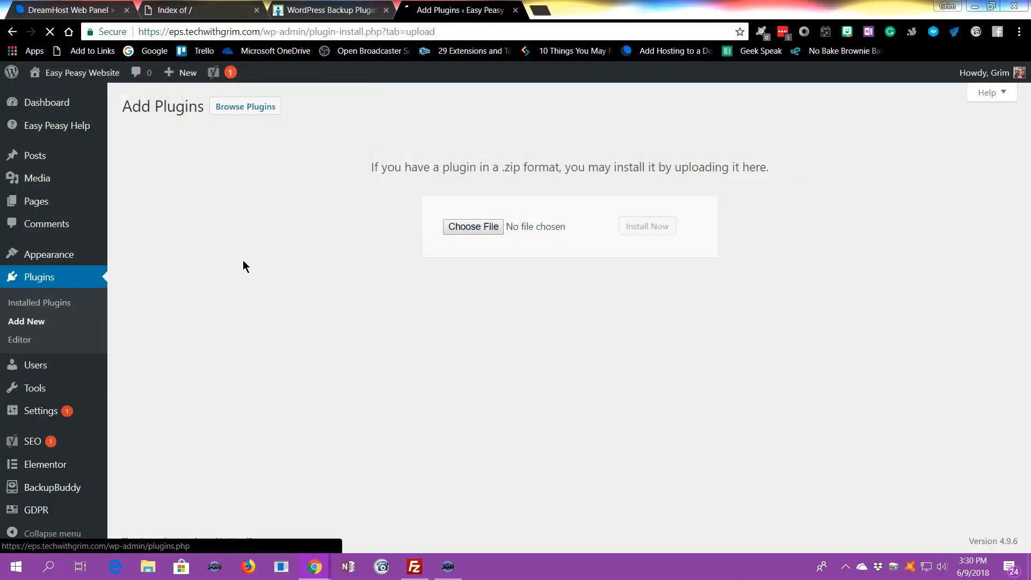
pyautogui.scroll(-2, 173, 220)
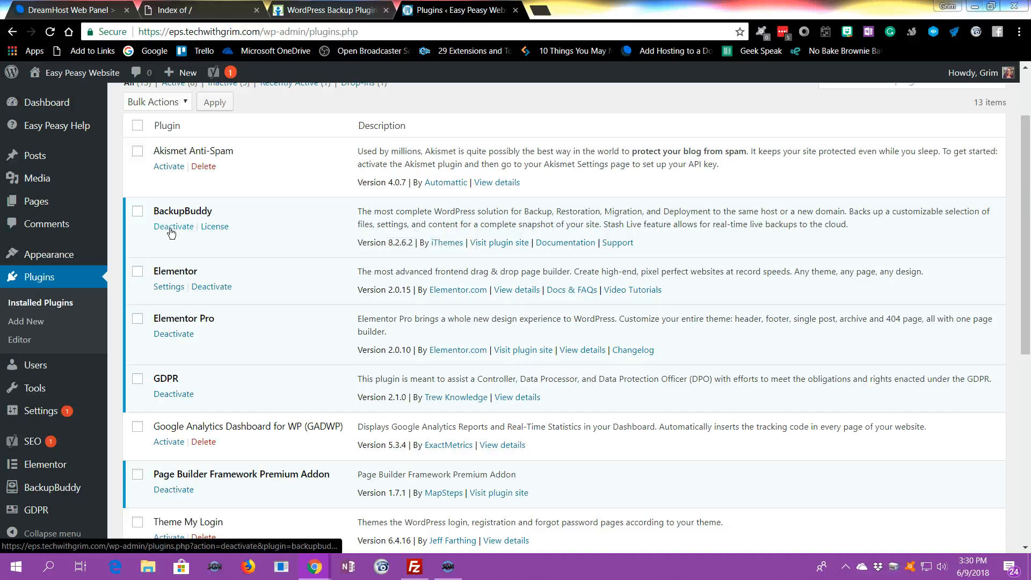
pyautogui.click(52, 487)
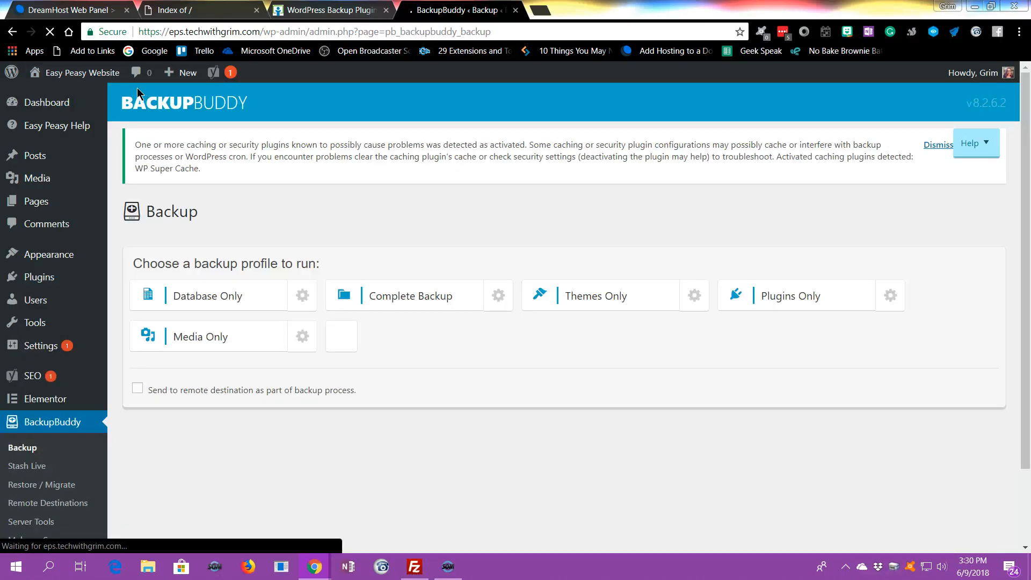
# Open the live site in a new tab and look through its Home, About, Services and My Blog pages.
pyautogui.moveTo(63, 75)
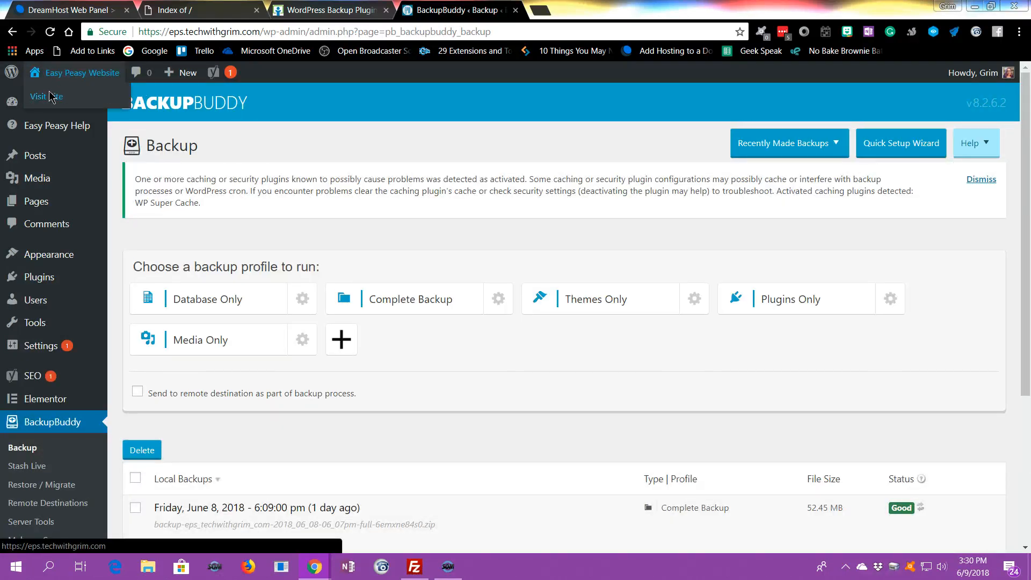
pyautogui.rightClick(51, 96)
pyautogui.click(98, 102)
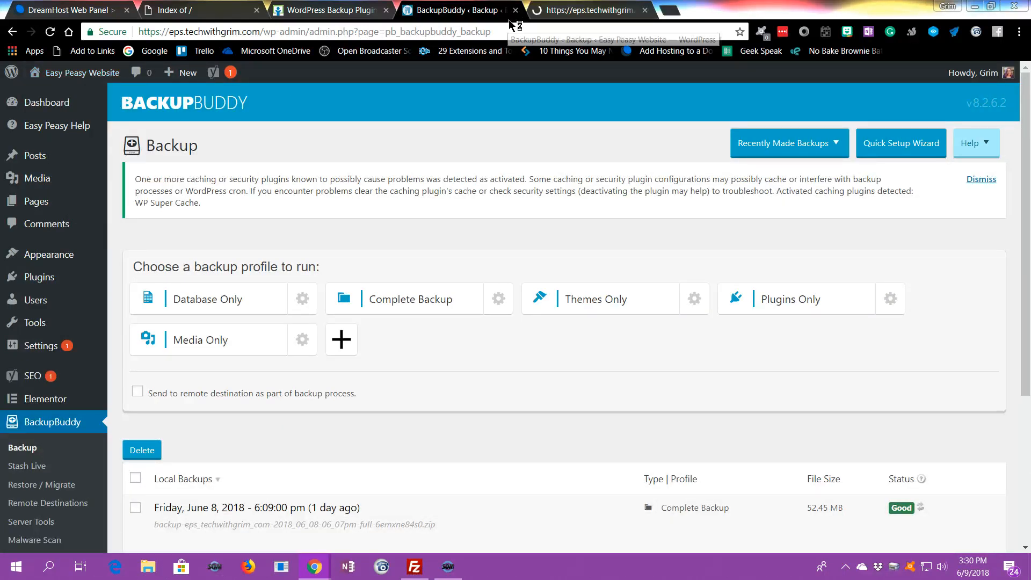
pyautogui.click(575, 10)
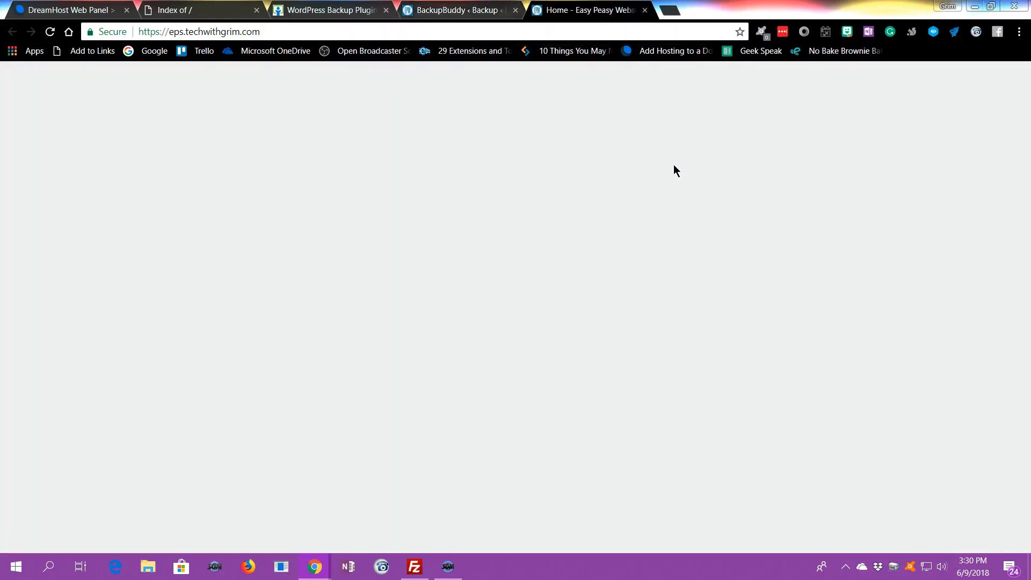
pyautogui.scroll(-6, 673, 164)
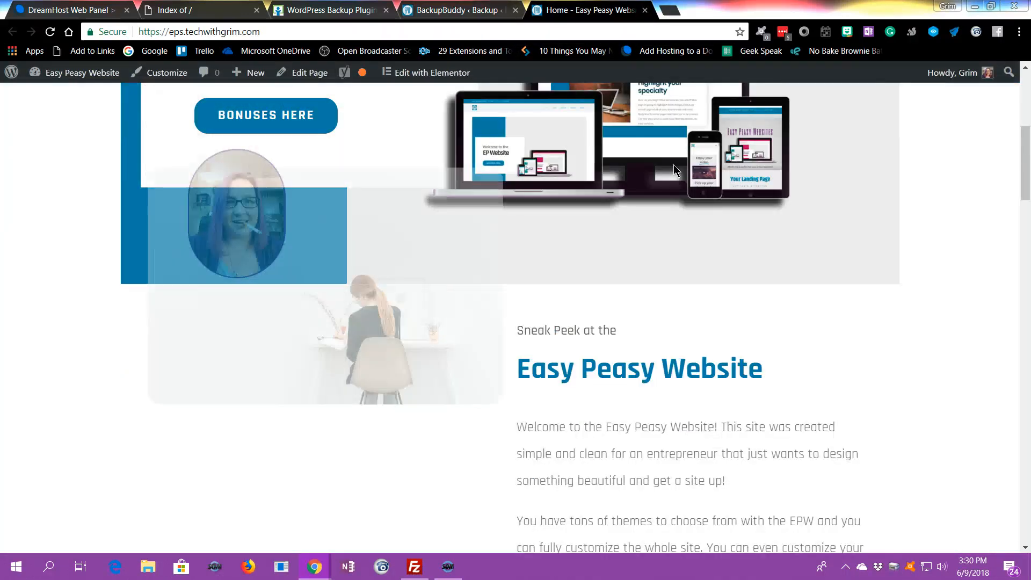
pyautogui.scroll(-9, 674, 165)
pyautogui.scroll(15, 675, 168)
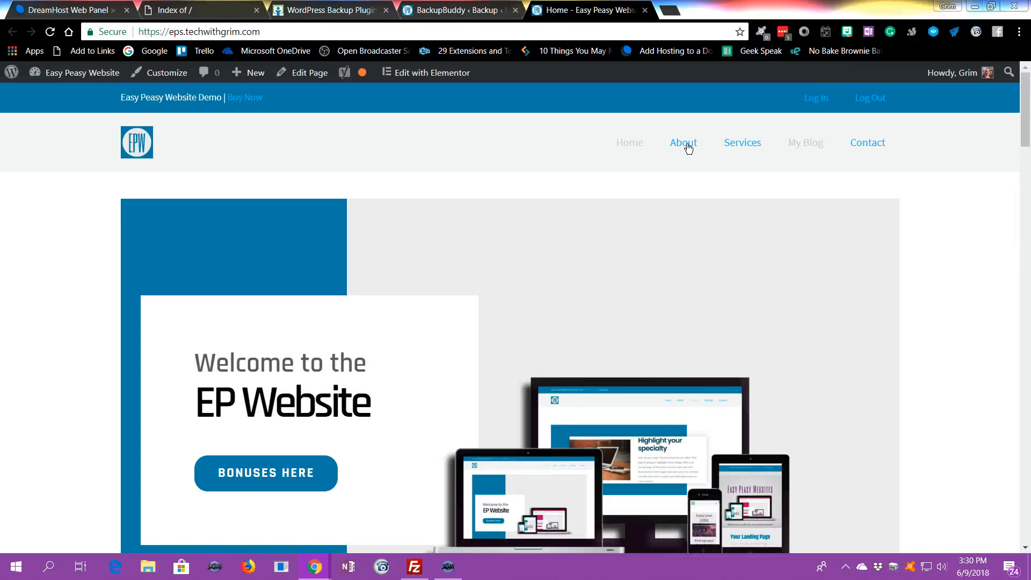
pyautogui.click(688, 147)
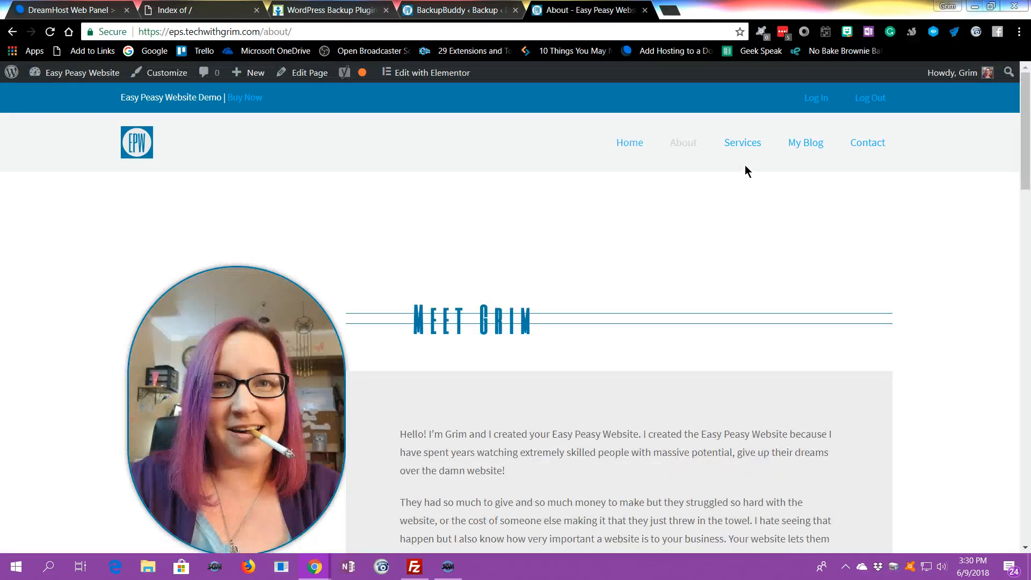
pyautogui.click(743, 145)
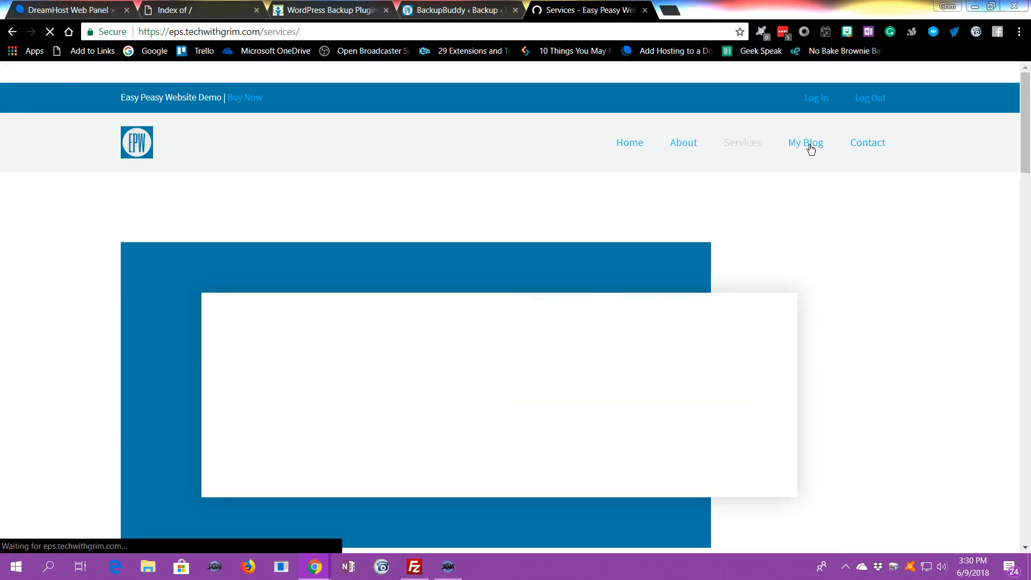
pyautogui.click(809, 144)
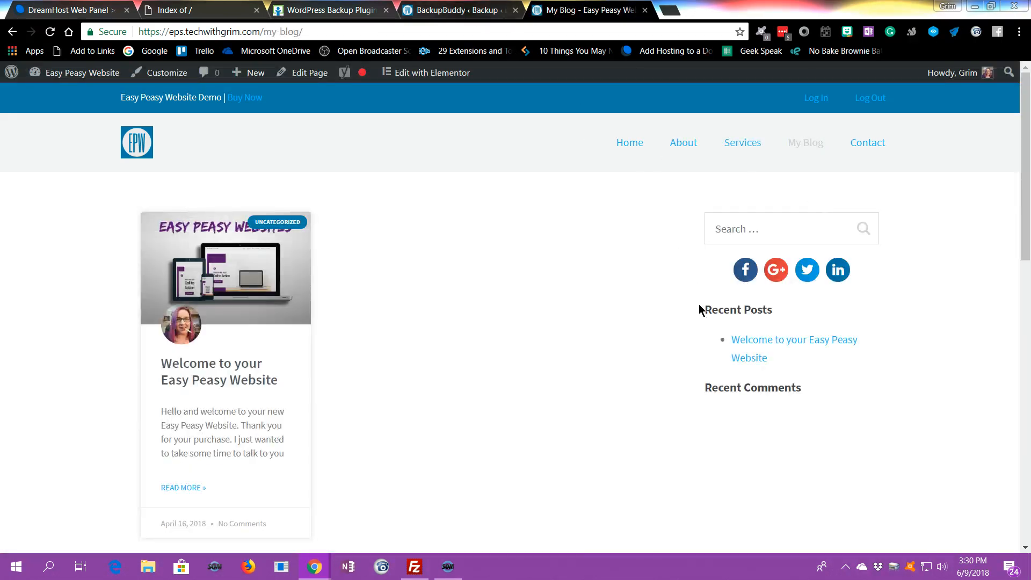
# Return to the WordPress admin and review which installed plugins are active, down to the end of the list.
pyautogui.click(466, 9)
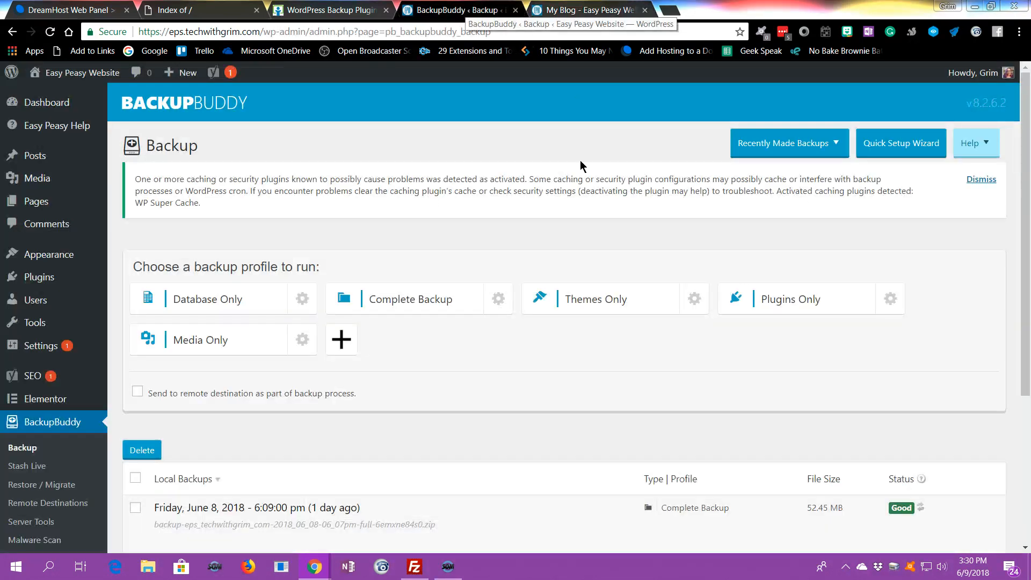
pyautogui.click(43, 284)
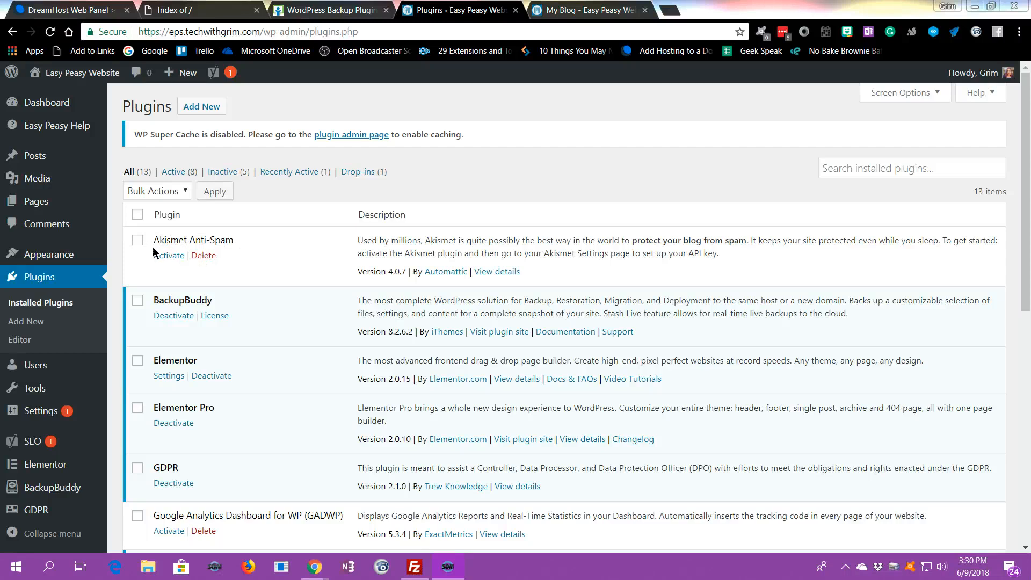
pyautogui.scroll(-3, 244, 253)
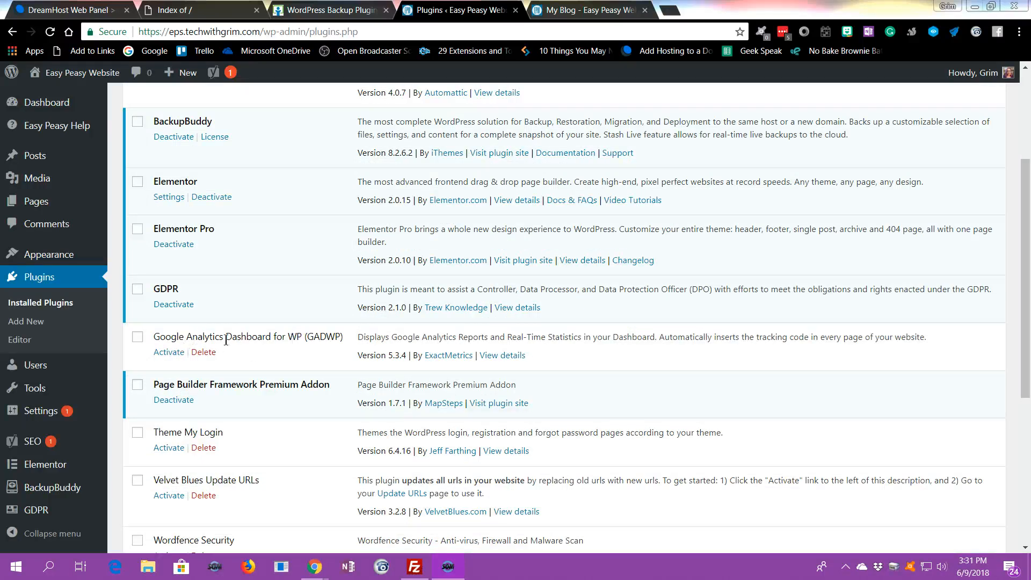
pyautogui.scroll(-2, 246, 285)
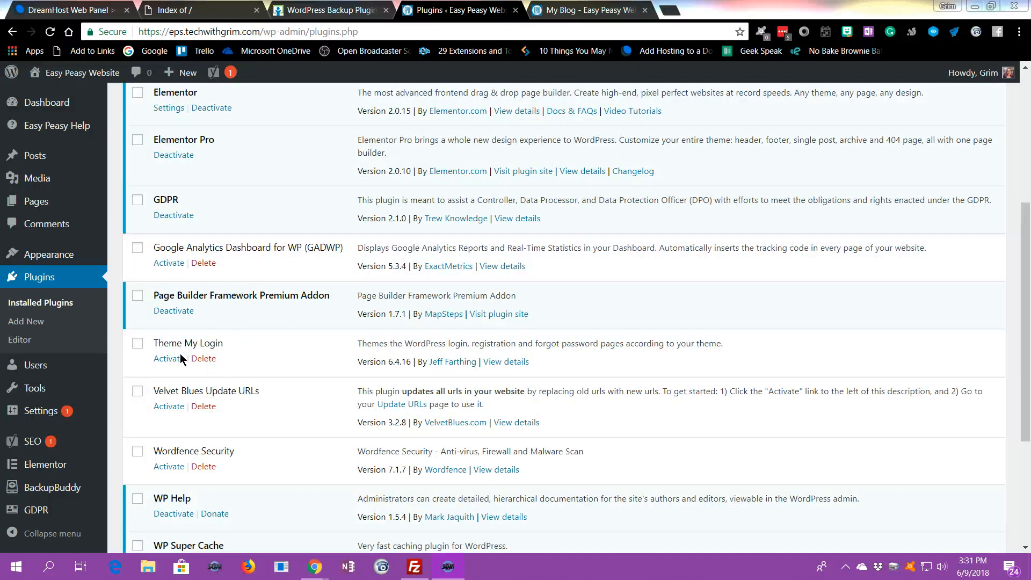
pyautogui.scroll(-2, 272, 343)
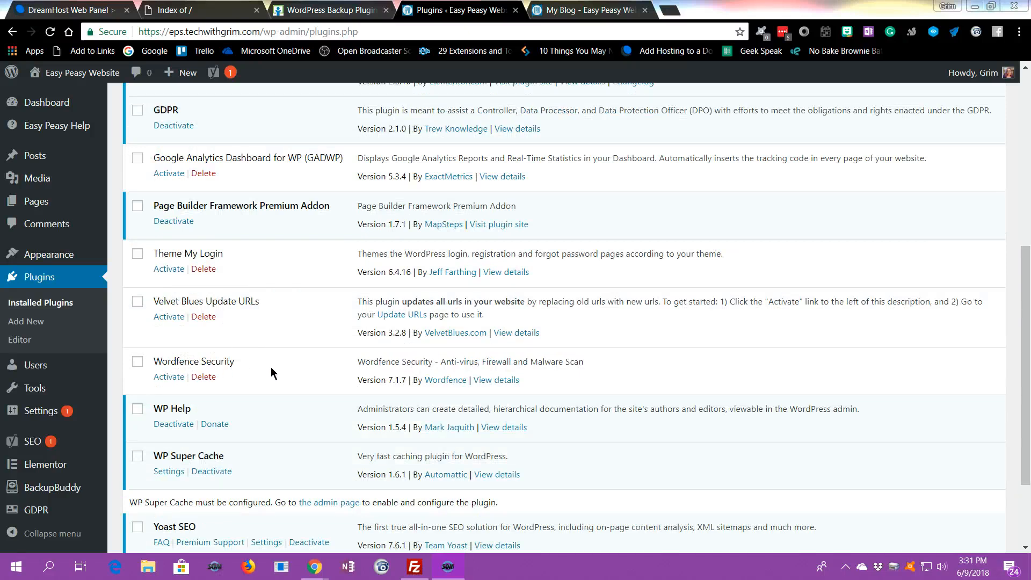
pyautogui.scroll(-2, 271, 367)
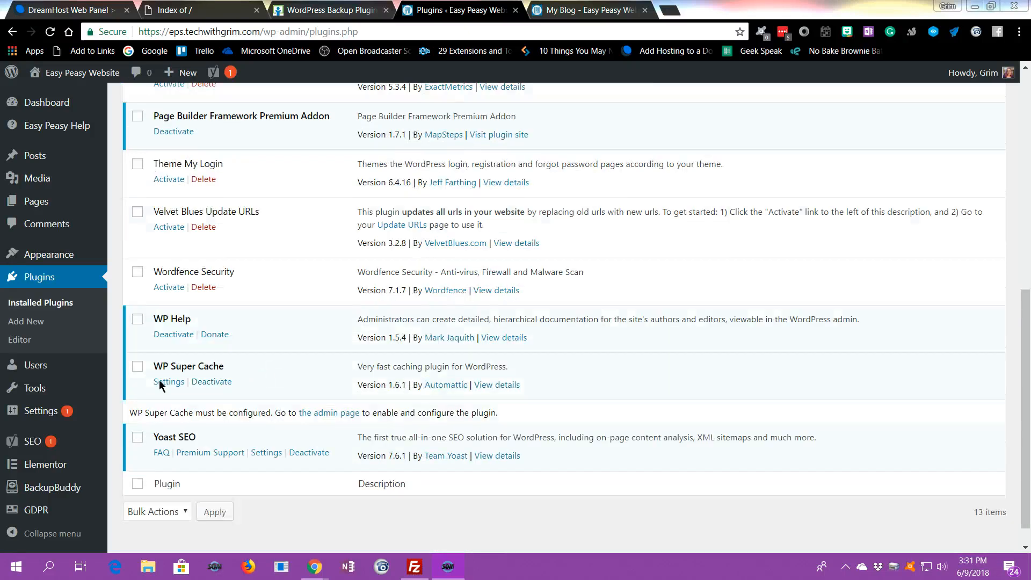
# Deactivate the WP Super Cache plugin and check the rest of the installed plugins list.
pyautogui.click(214, 380)
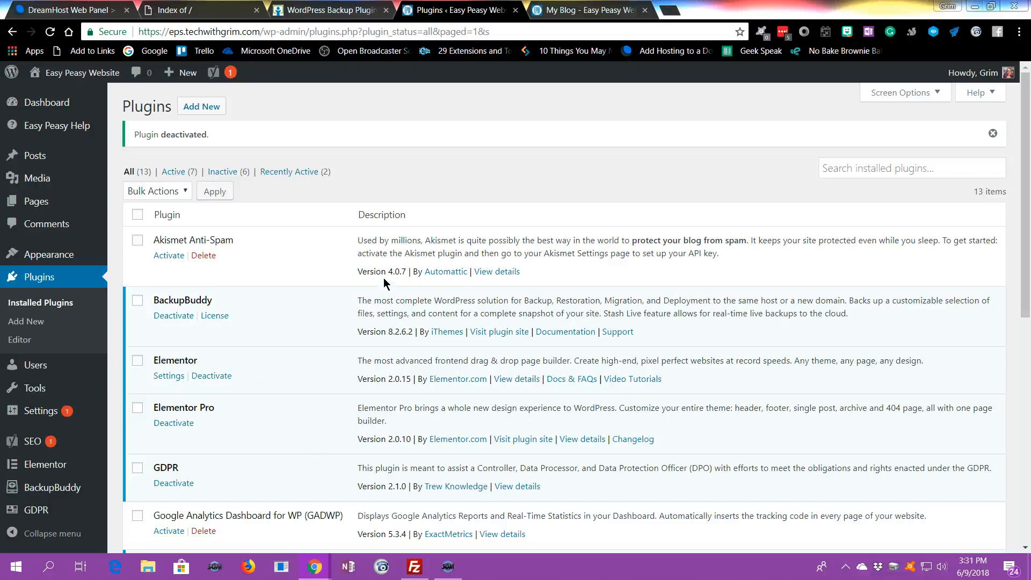
pyautogui.scroll(-8, 263, 255)
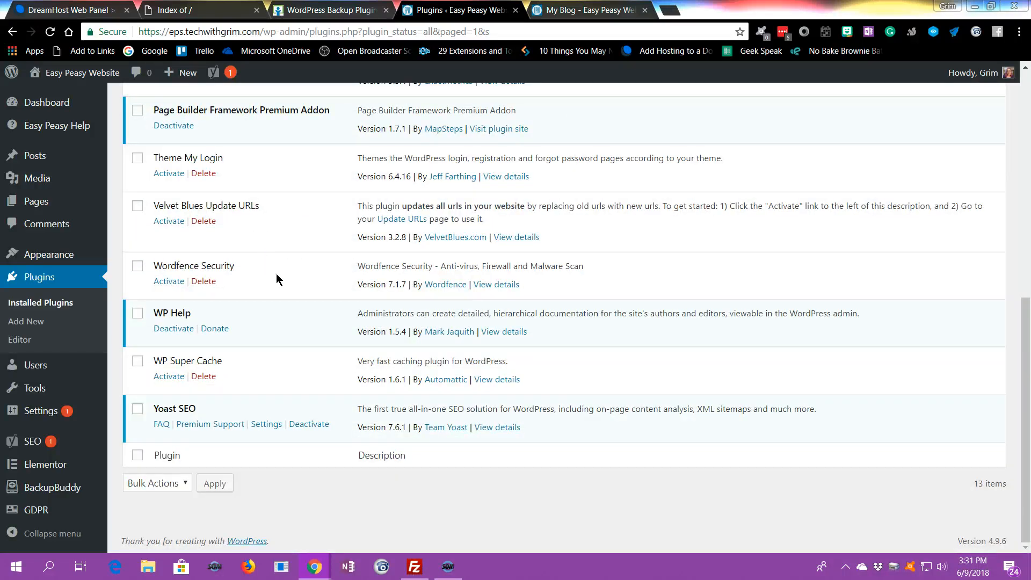
pyautogui.scroll(8, 276, 273)
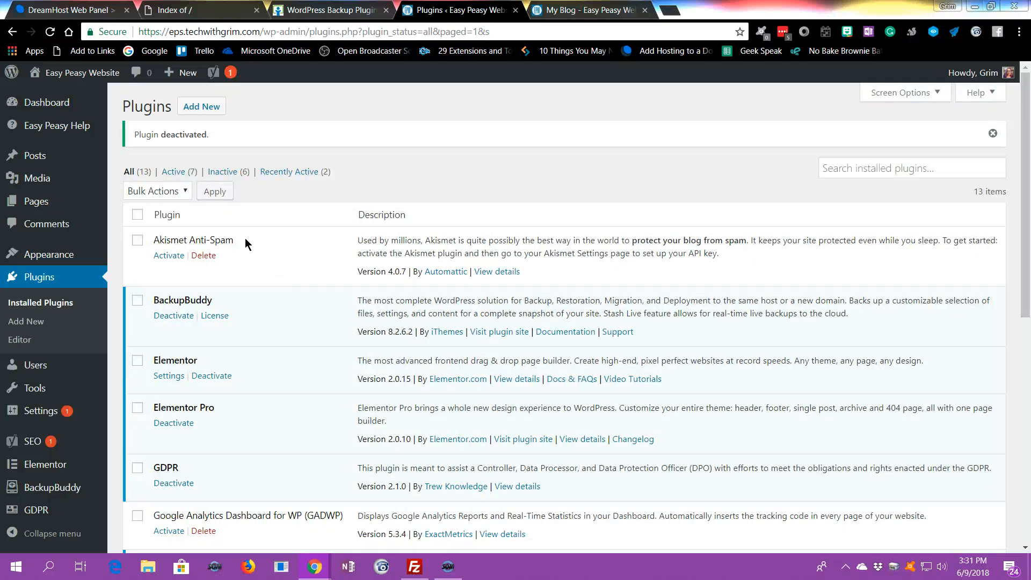
# Delete both existing local backups, dated June 8 and May 21, 2018, from BackupBuddy's Backup page.
pyautogui.click(59, 489)
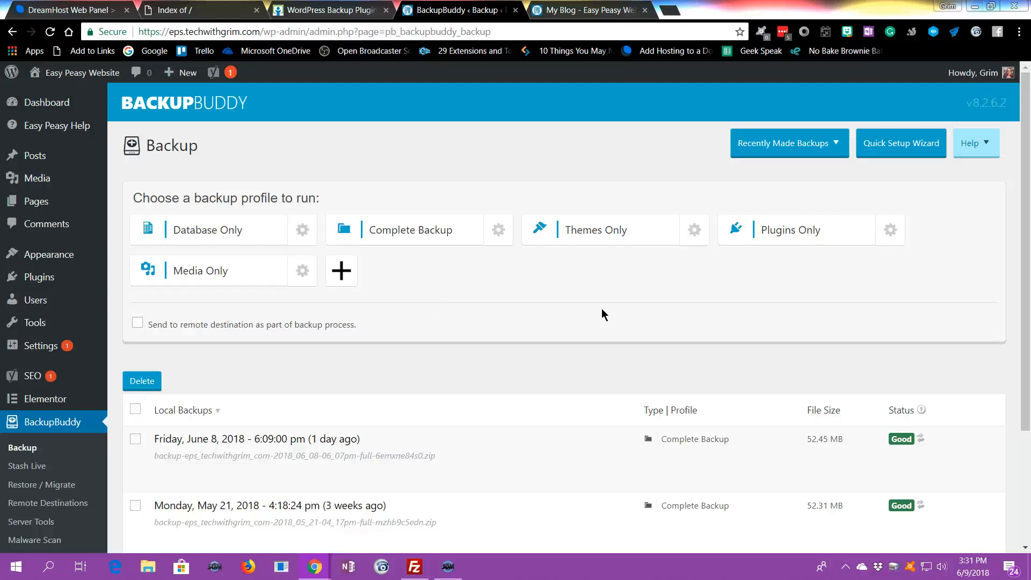
pyautogui.scroll(-2, 445, 306)
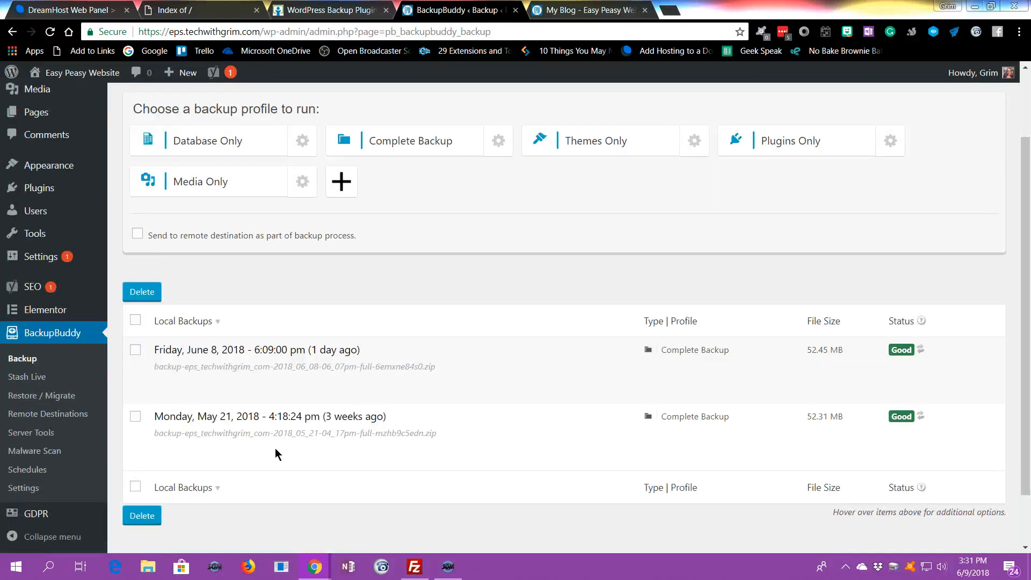
pyautogui.click(136, 417)
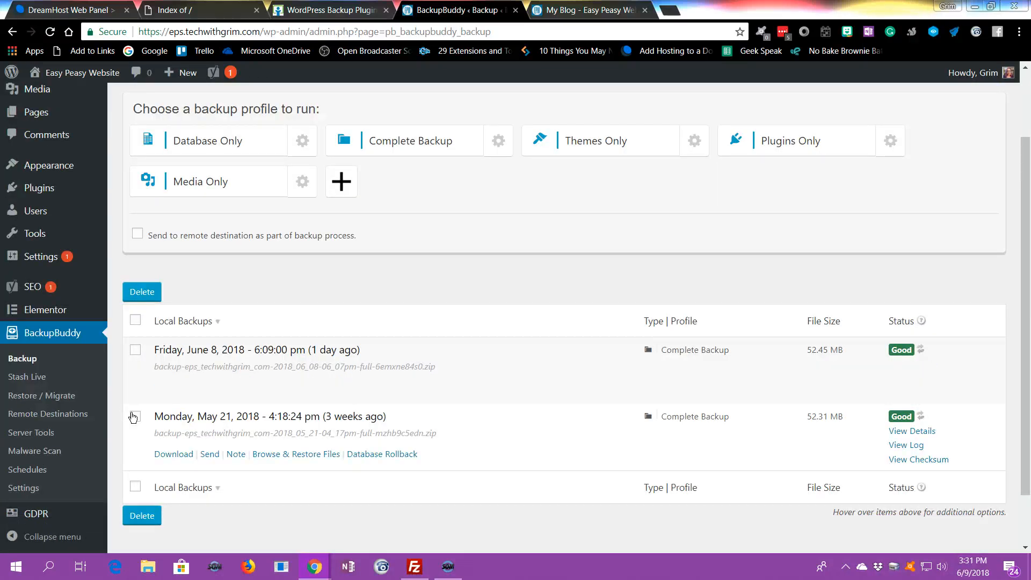
pyautogui.click(136, 349)
pyautogui.scroll(1, 212, 364)
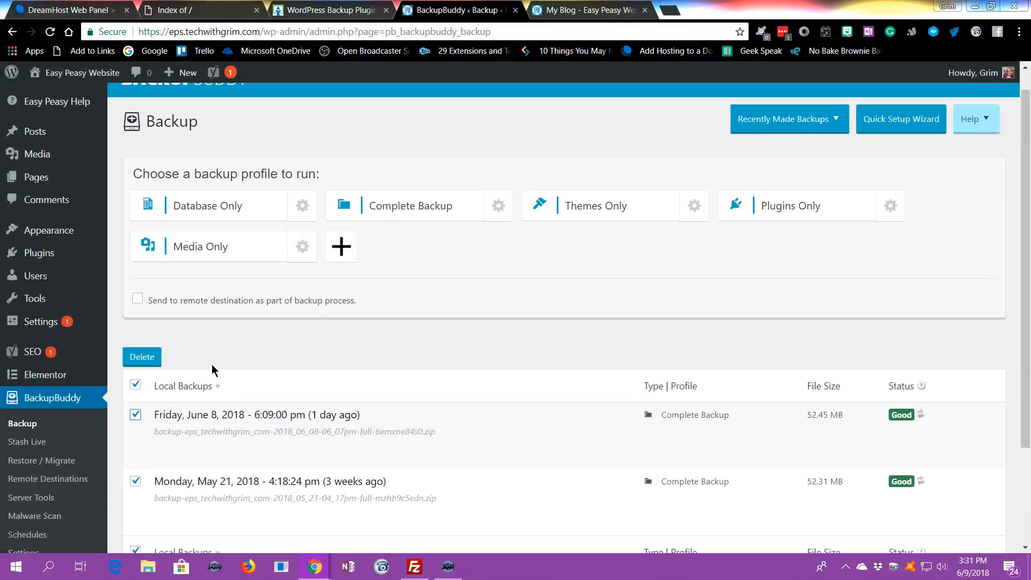
pyautogui.scroll(1, 212, 364)
pyautogui.click(141, 381)
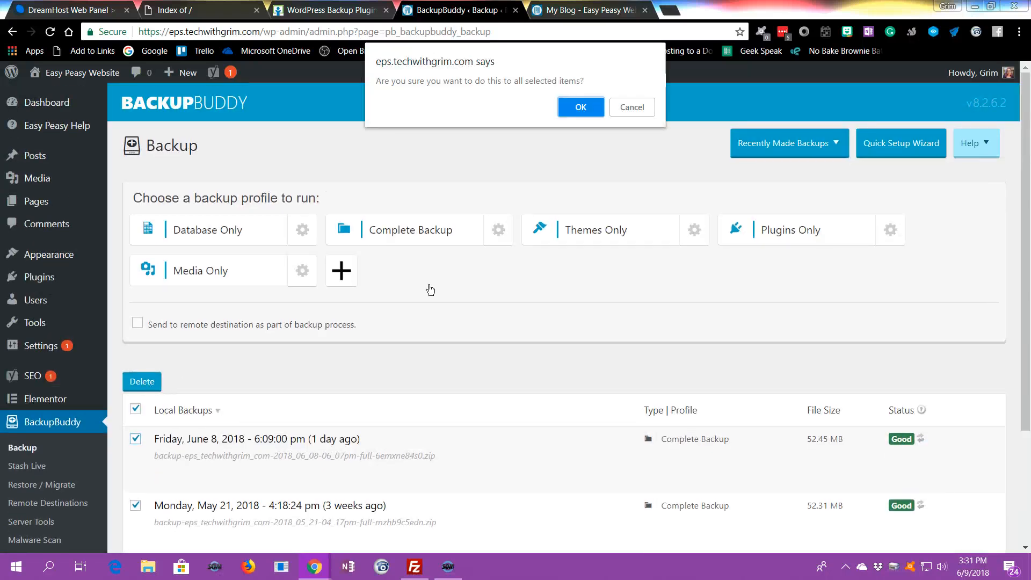
pyautogui.click(585, 107)
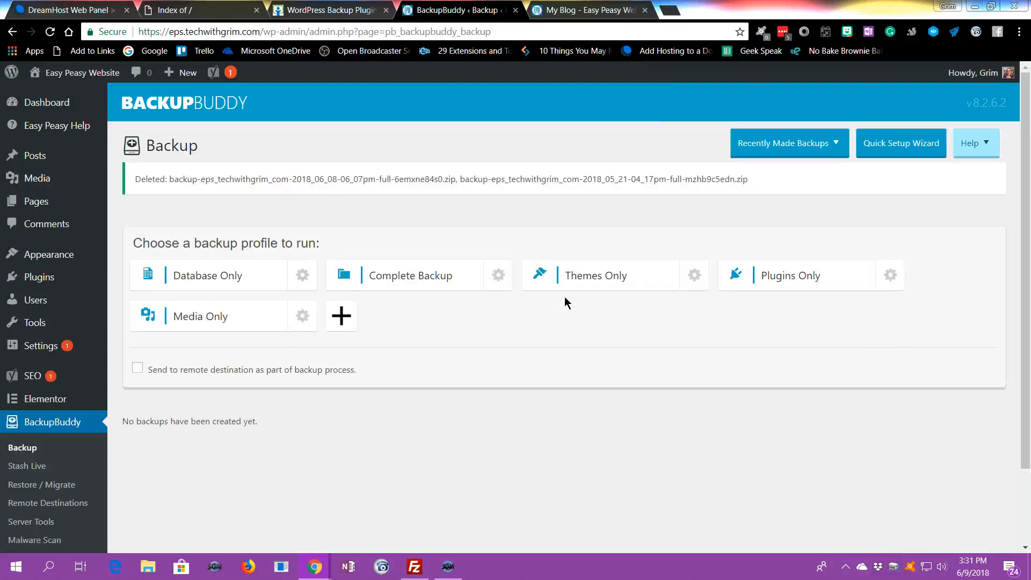
# Run the Complete Backup profile in BackupBuddy and follow the backup's progress overview.
pyautogui.click(434, 280)
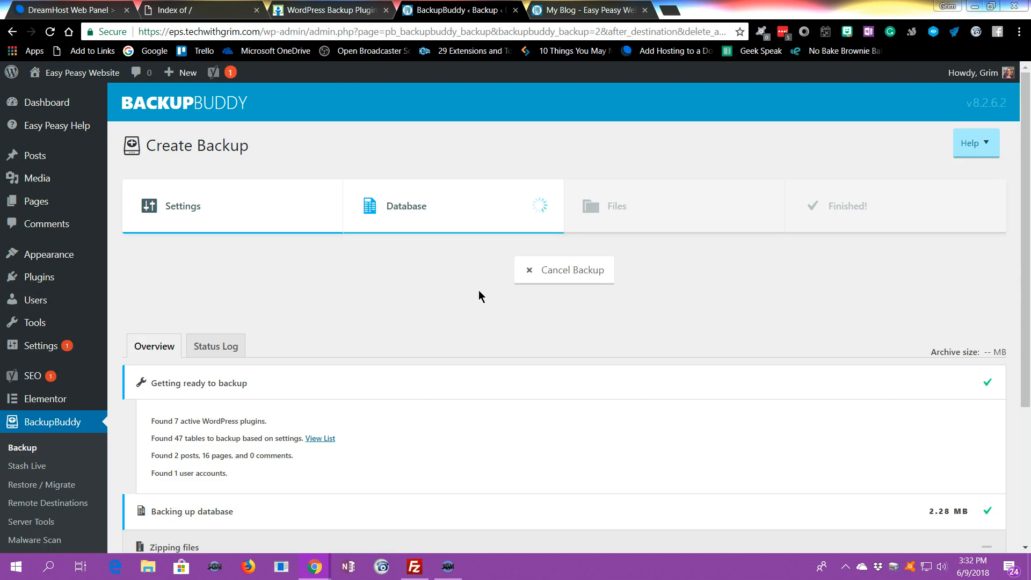
pyautogui.scroll(-3, 480, 296)
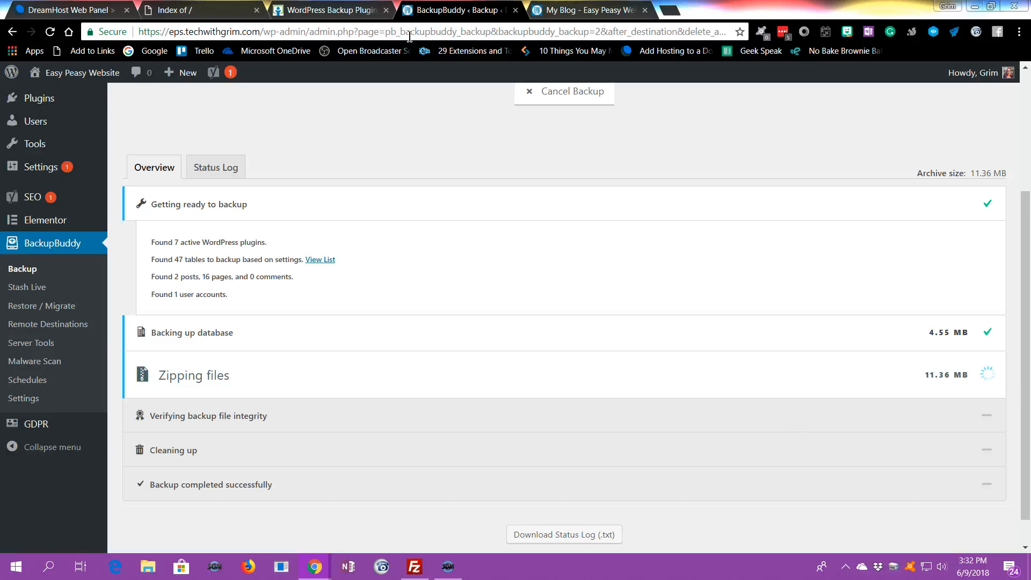
# Switch to the DreamHost panel, look through the hosted domains, and open the MySQL Databases page.
pyautogui.click(107, 10)
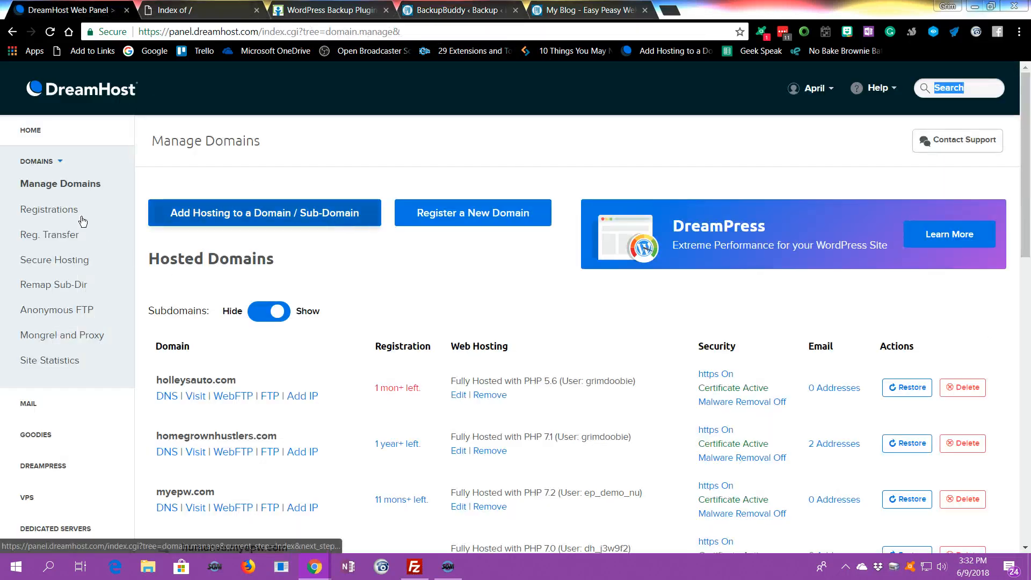
pyautogui.scroll(-10, 325, 290)
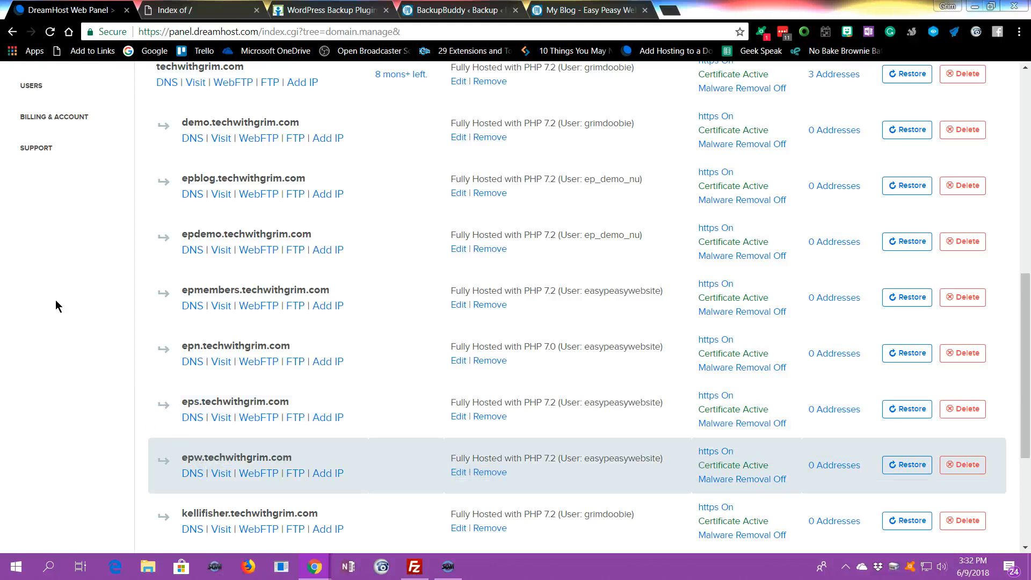
pyautogui.scroll(5, 63, 292)
pyautogui.scroll(5, 64, 291)
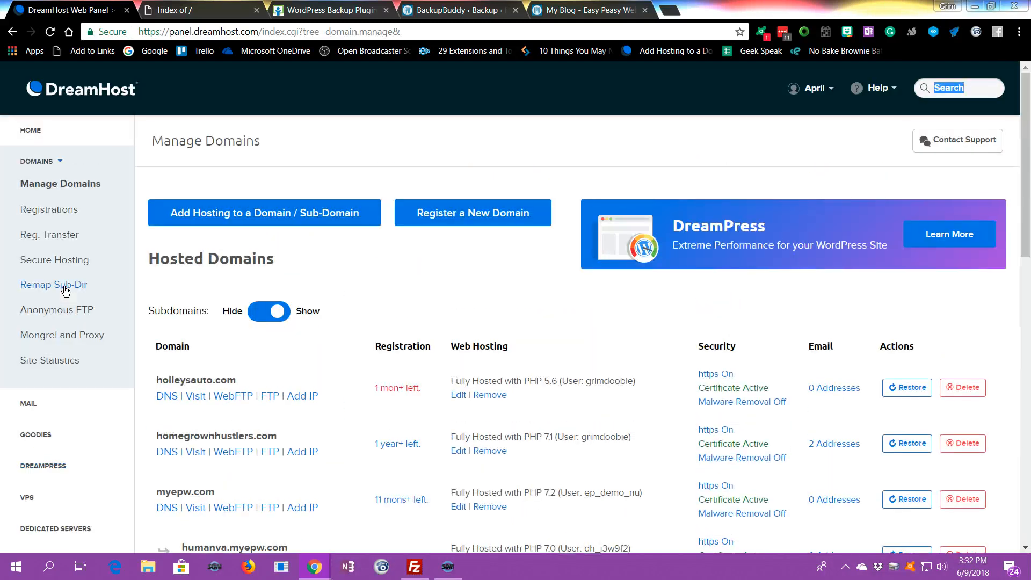
pyautogui.click(44, 439)
pyautogui.click(66, 459)
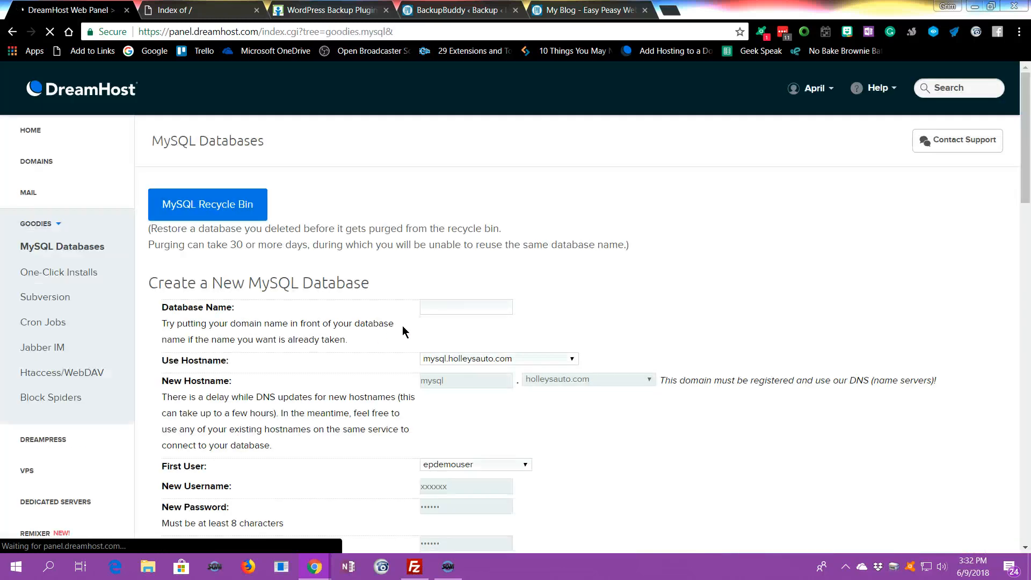
# Enter testdatabase as the name of the new MySQL database.
pyautogui.click(440, 304)
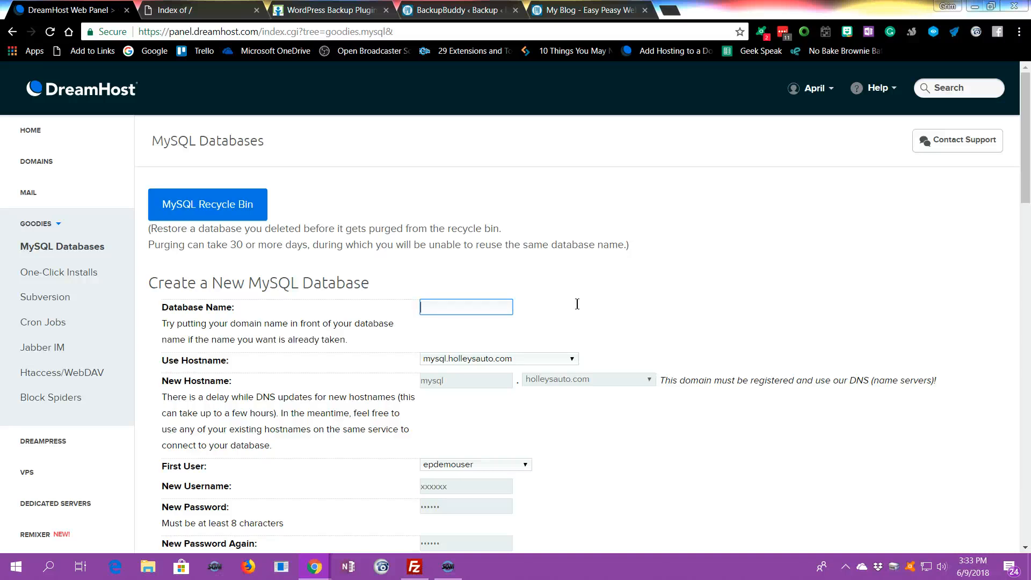
pyautogui.click(474, 312)
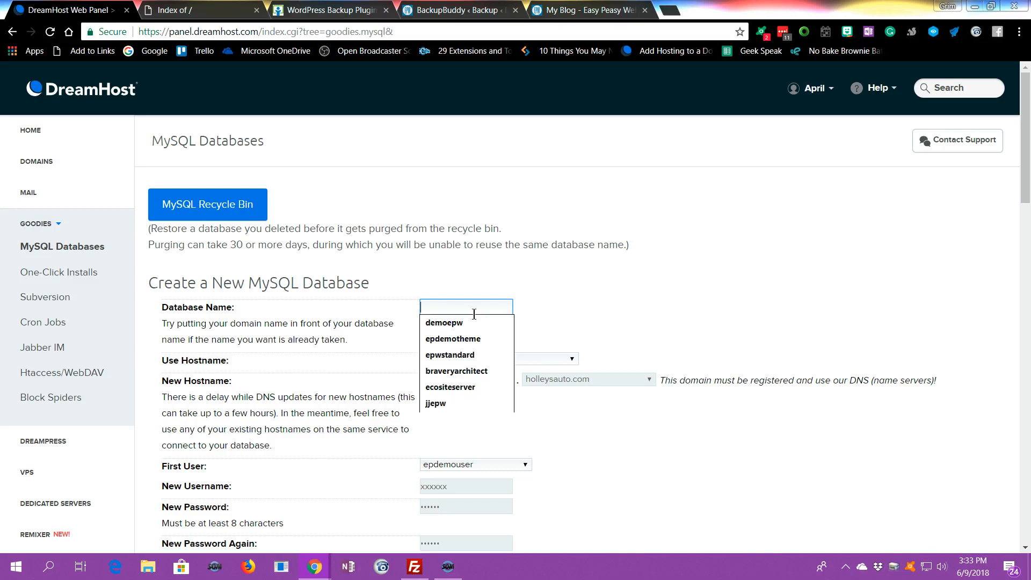
pyautogui.write('testdata')
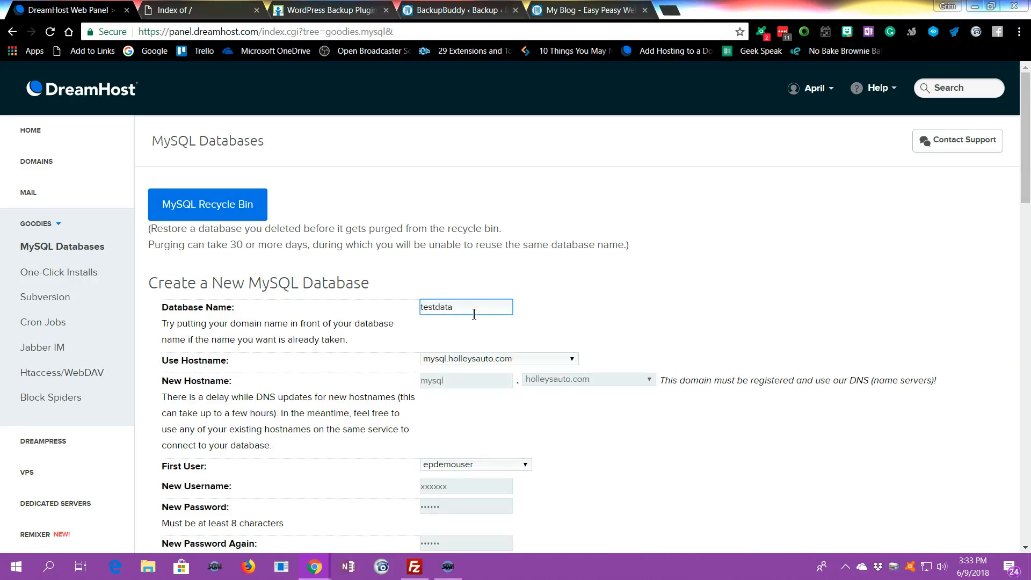
pyautogui.write('base')
# Choose to create a new hostname for the database, using mysql on the epw.techwithgrim.com domain.
pyautogui.scroll(-2, 482, 319)
pyautogui.click(535, 266)
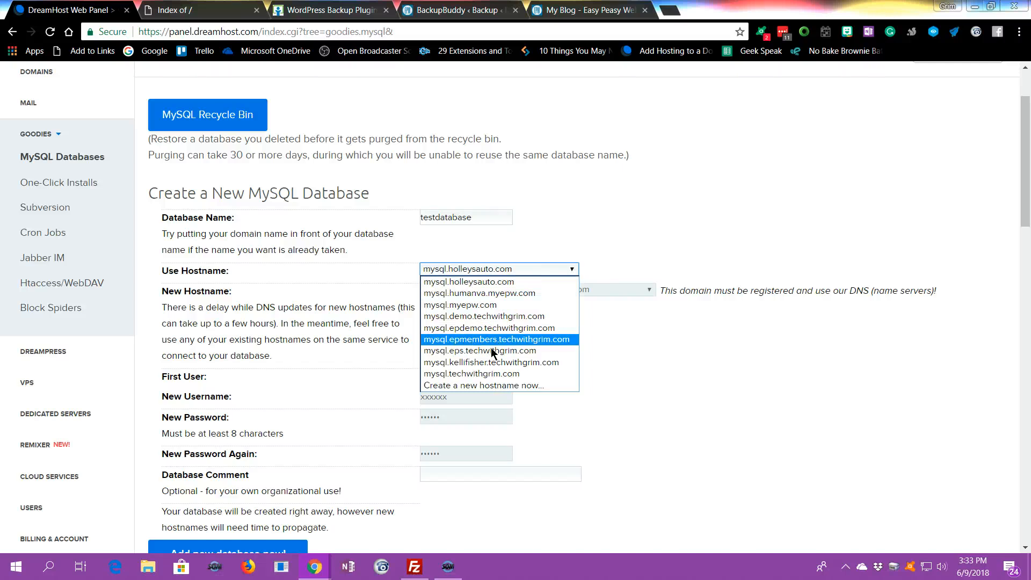
pyautogui.click(586, 307)
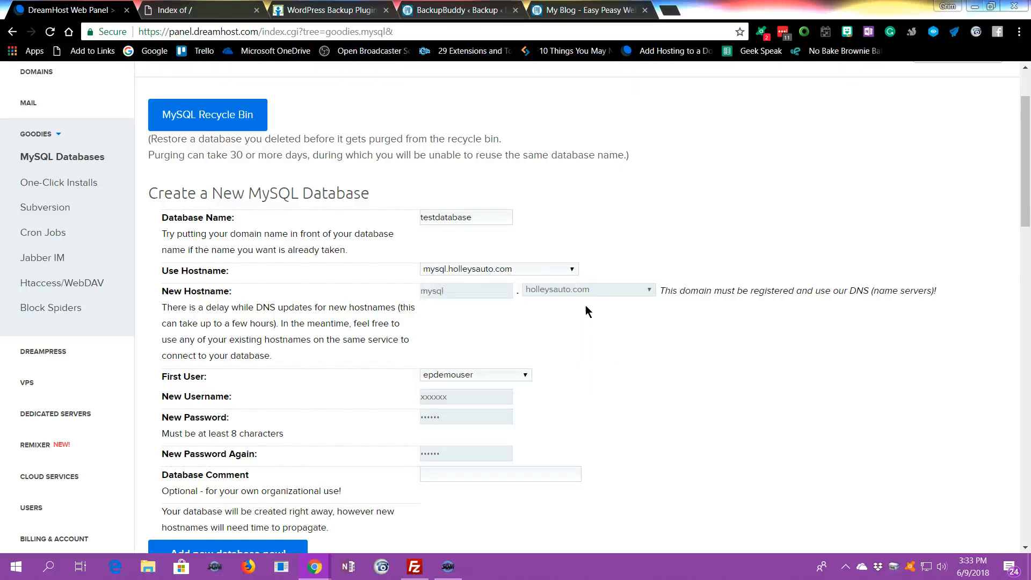
pyautogui.click(501, 273)
pyautogui.click(473, 385)
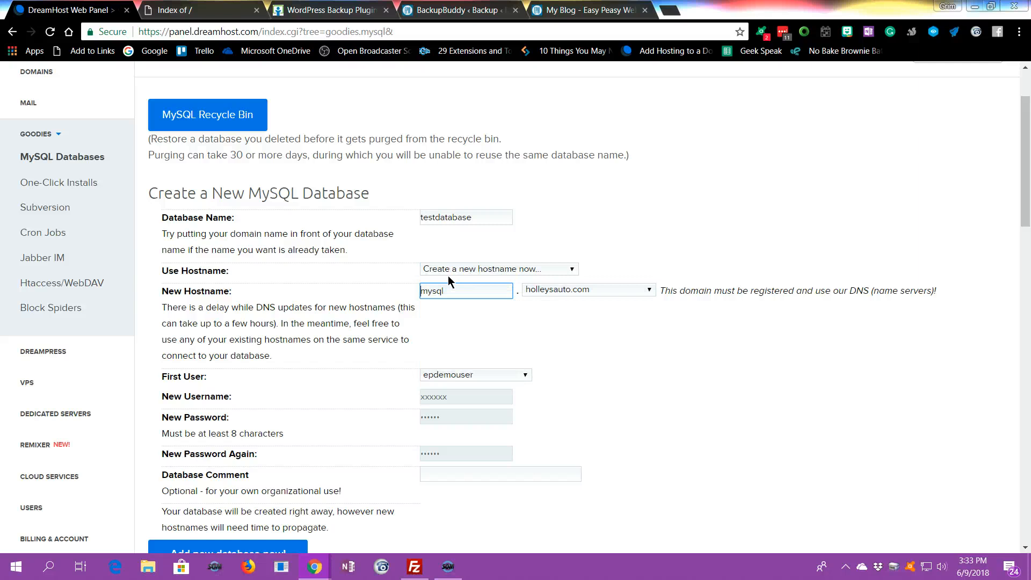
pyautogui.click(559, 291)
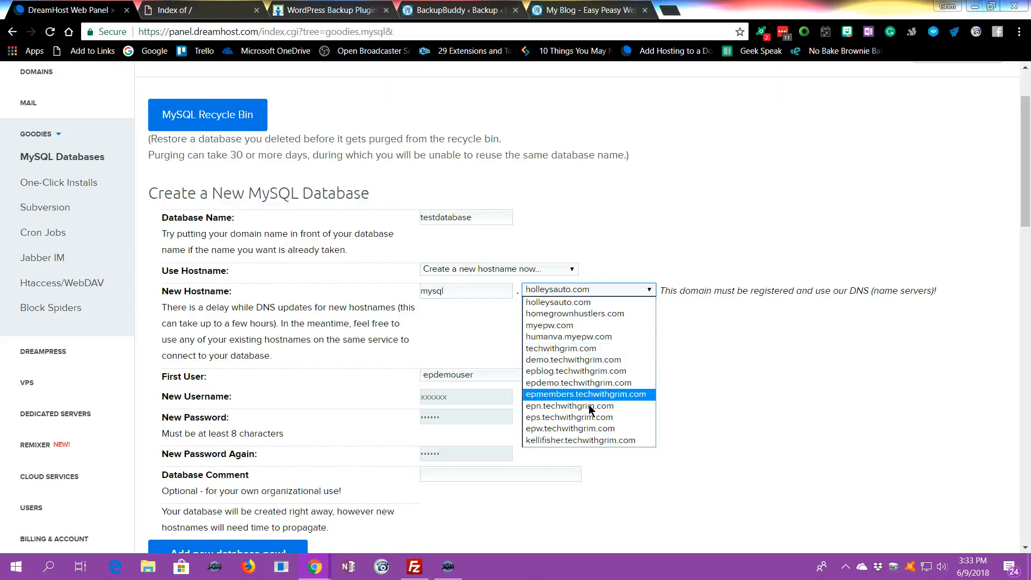
pyautogui.click(579, 428)
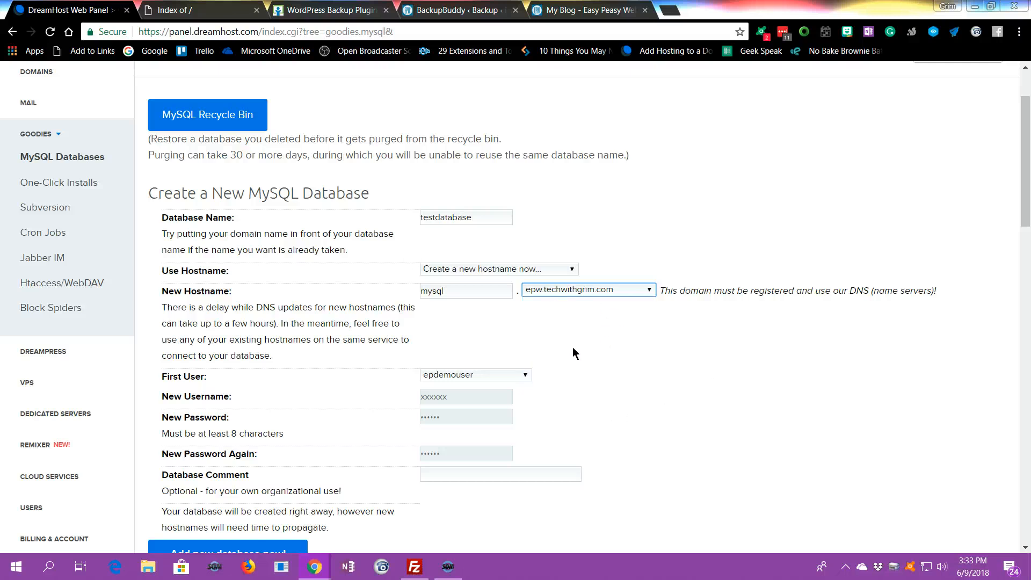
# Choose to create a new first user for the database, with the username demo-base.
pyautogui.click(516, 375)
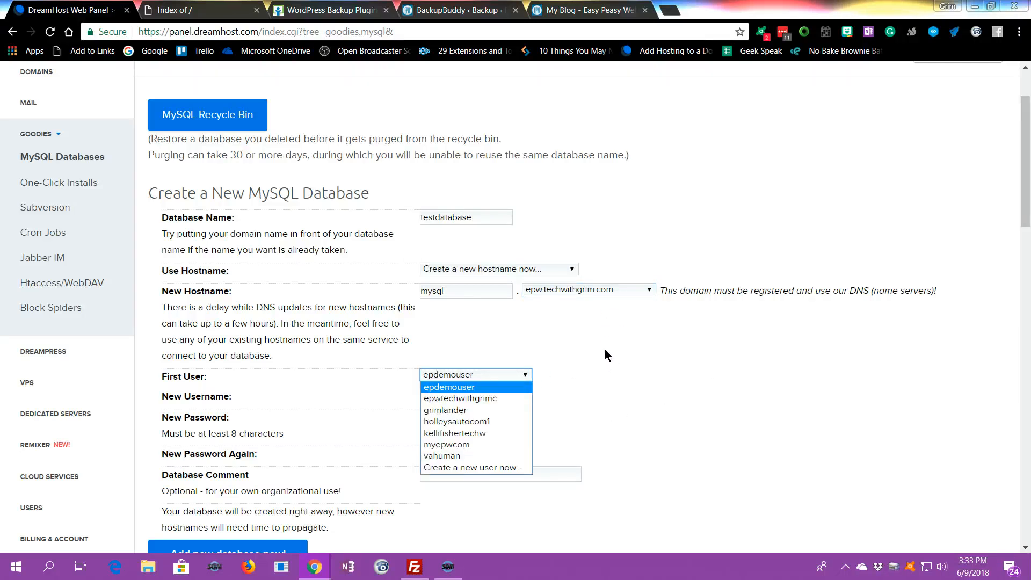
pyautogui.click(602, 347)
pyautogui.scroll(-2, 596, 341)
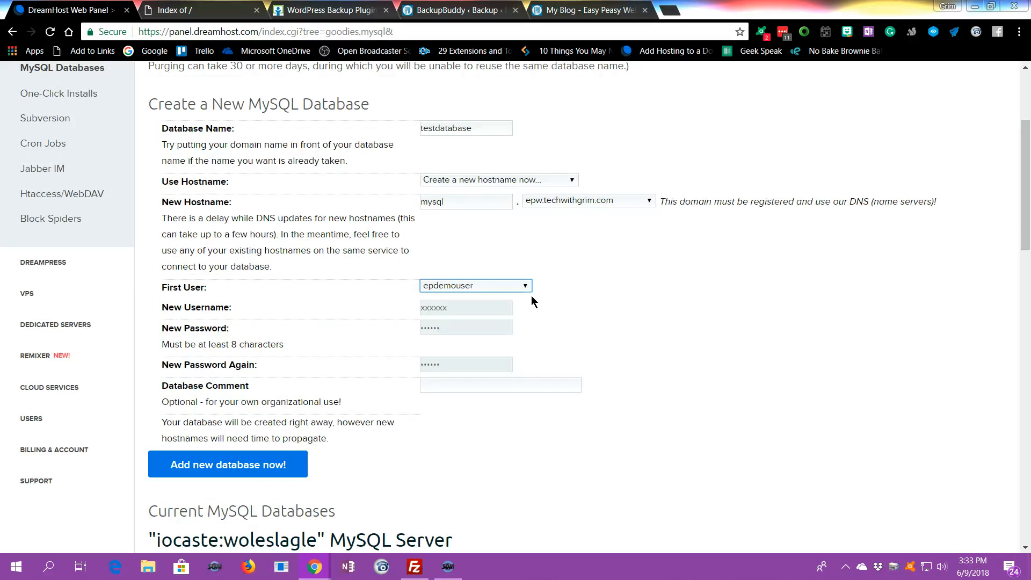
pyautogui.click(483, 286)
pyautogui.click(458, 376)
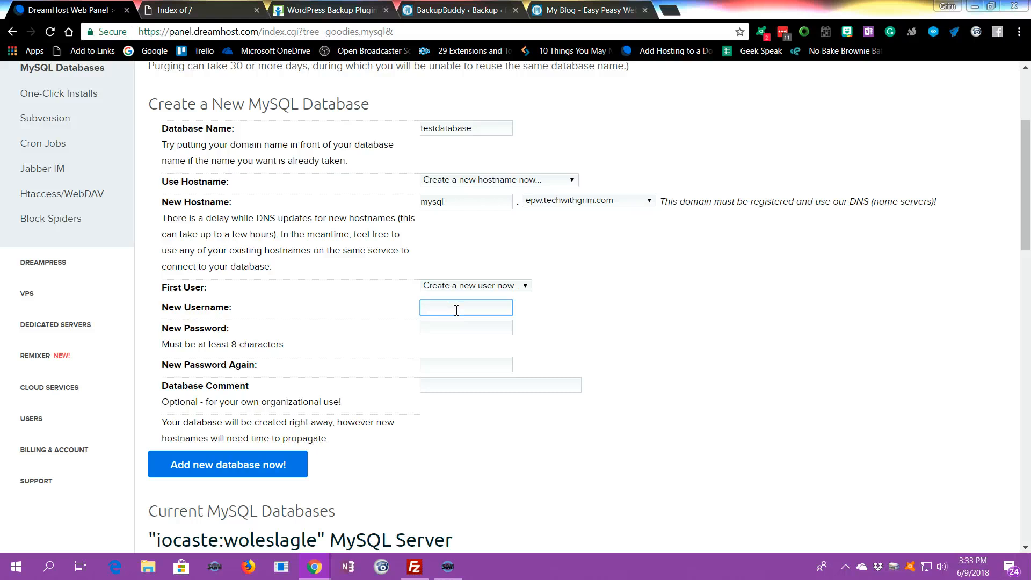
pyautogui.write('demo-base')
pyautogui.click(451, 329)
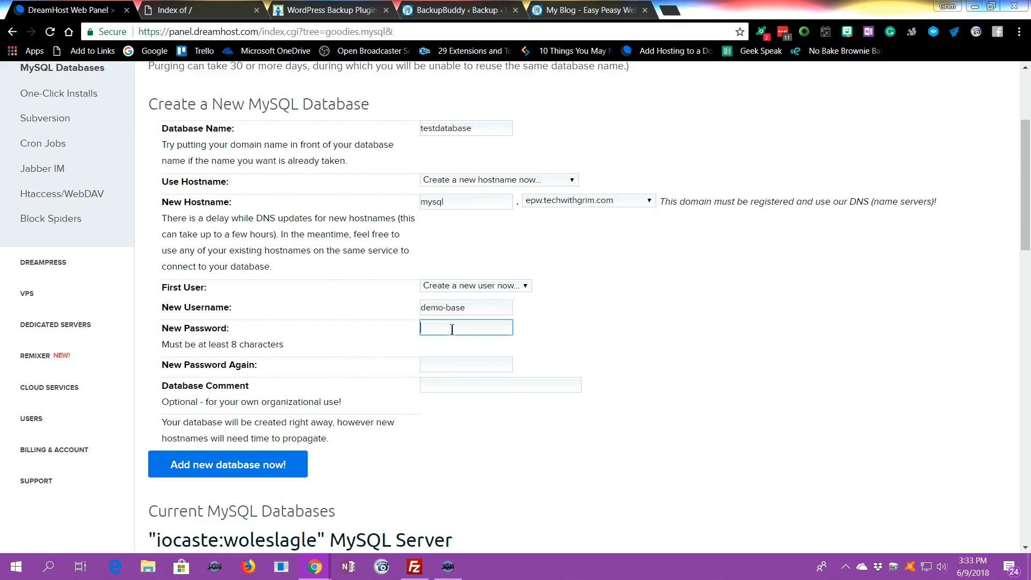
pyautogui.write('••')
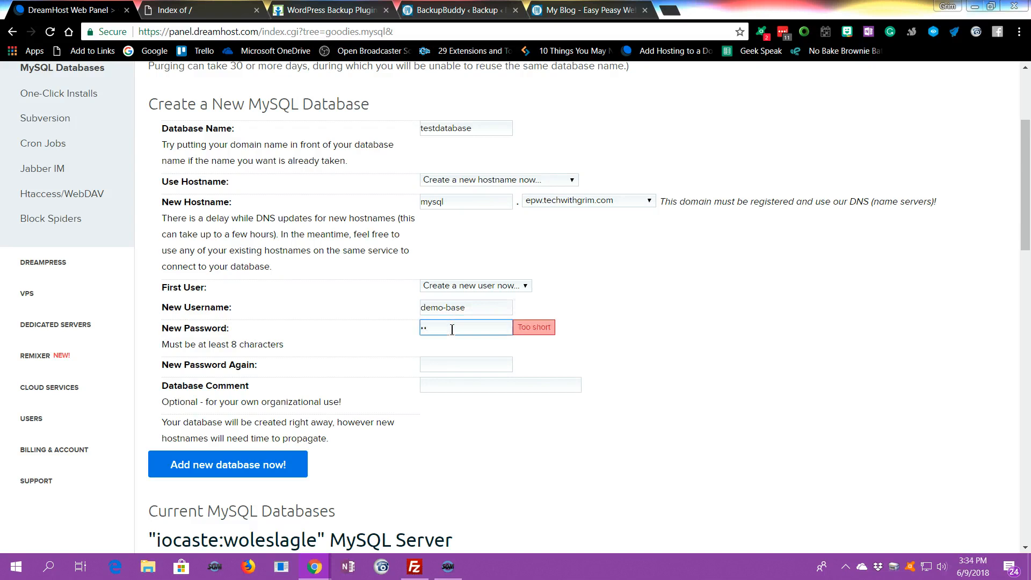
pyautogui.write('•••••••••')
pyautogui.press('BackSpace')
pyautogui.press('BackSpace')
pyautogui.press('BackSpace')
pyautogui.press('BackSpace')
pyautogui.press('BackSpace')
pyautogui.press('BackSpace')
pyautogui.press('BackSpace')
pyautogui.press('BackSpace')
pyautogui.press('BackSpace')
pyautogui.press('BackSpace')
pyautogui.press('BackSpace')
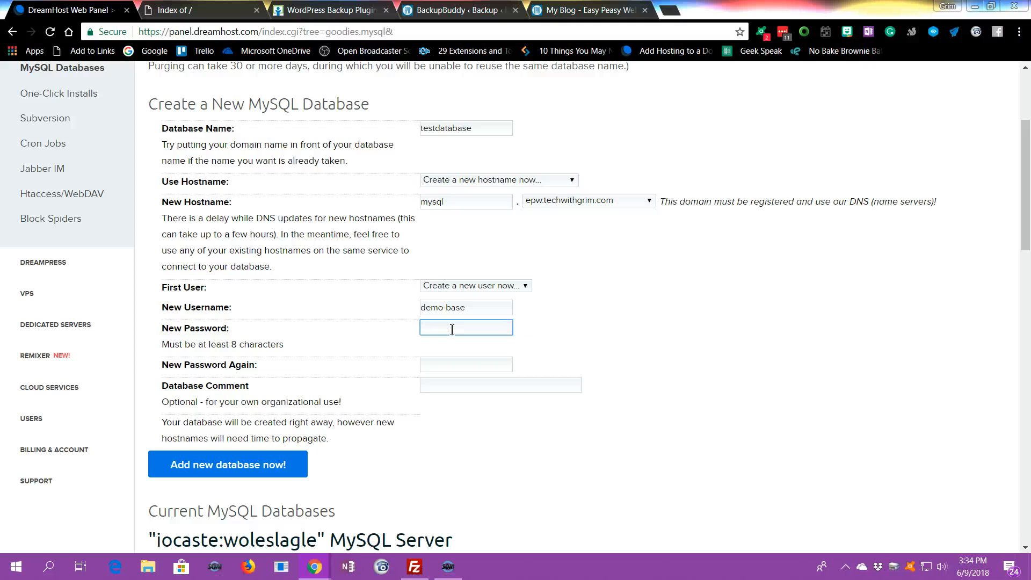
# Enter the new database user's password and repeat it in the confirmation field.
pyautogui.write('••••••')
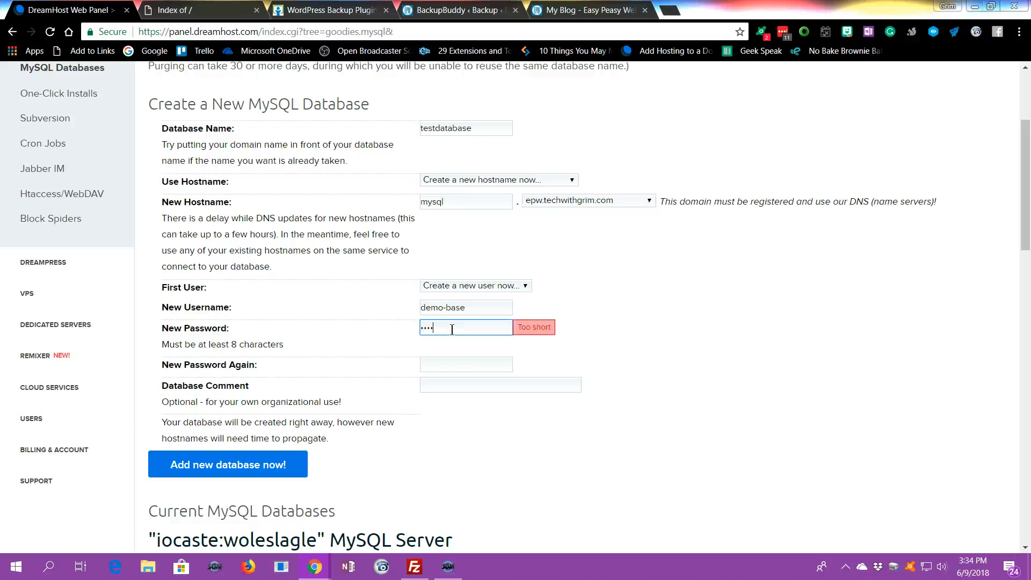
pyautogui.write('•••••')
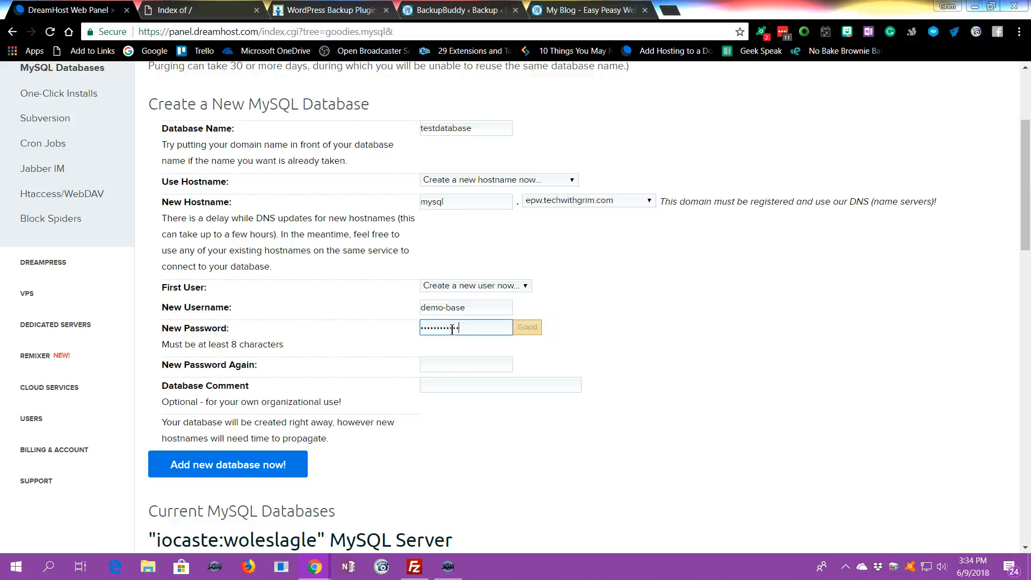
pyautogui.click(449, 361)
pyautogui.write('•••••••')
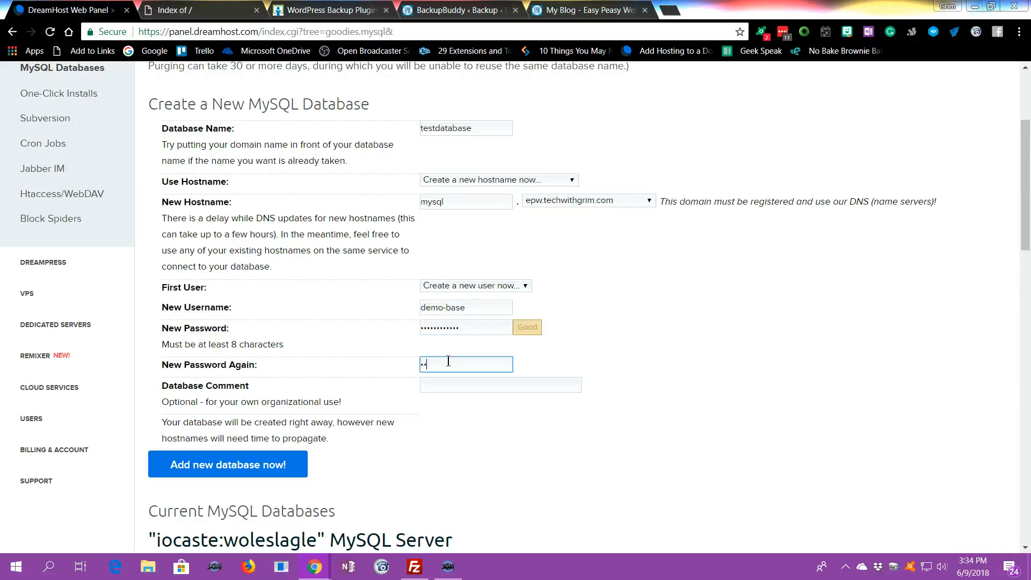
pyautogui.write('•••••')
# Add the database comment "delete later", submit the new database, and review the form's response.
pyautogui.click(441, 384)
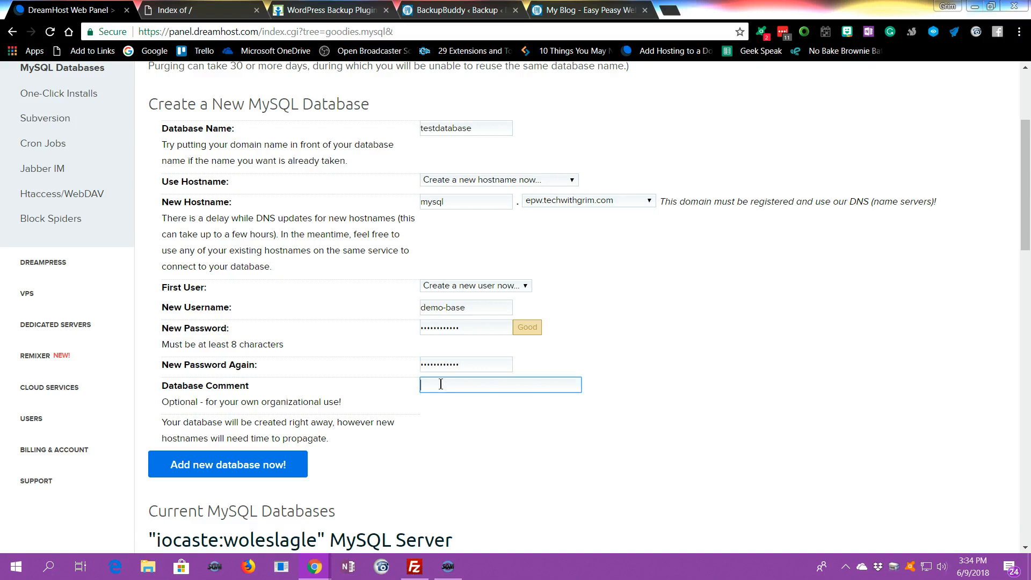
pyautogui.write('delete later')
pyautogui.click(277, 462)
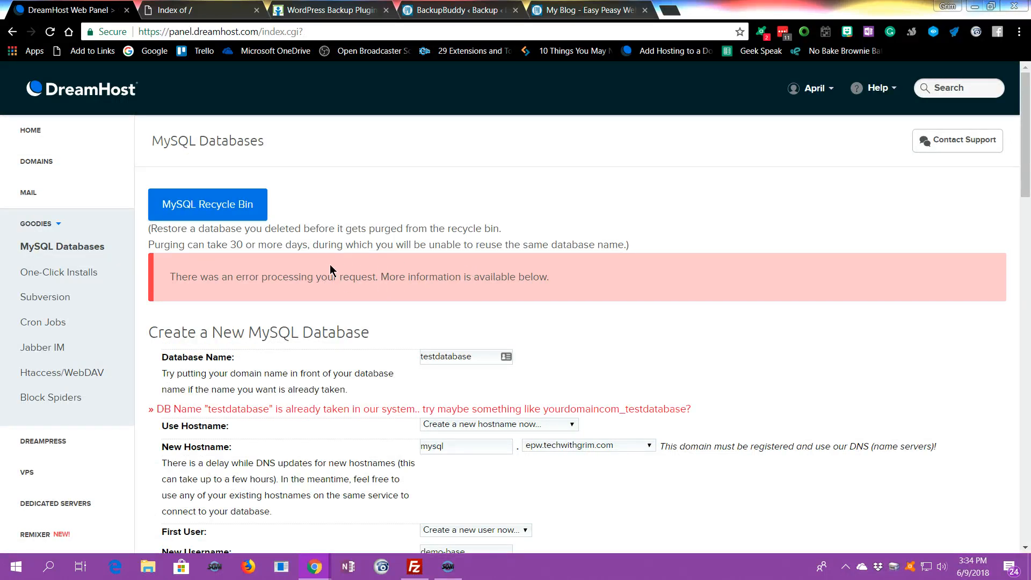
pyautogui.scroll(-2, 451, 267)
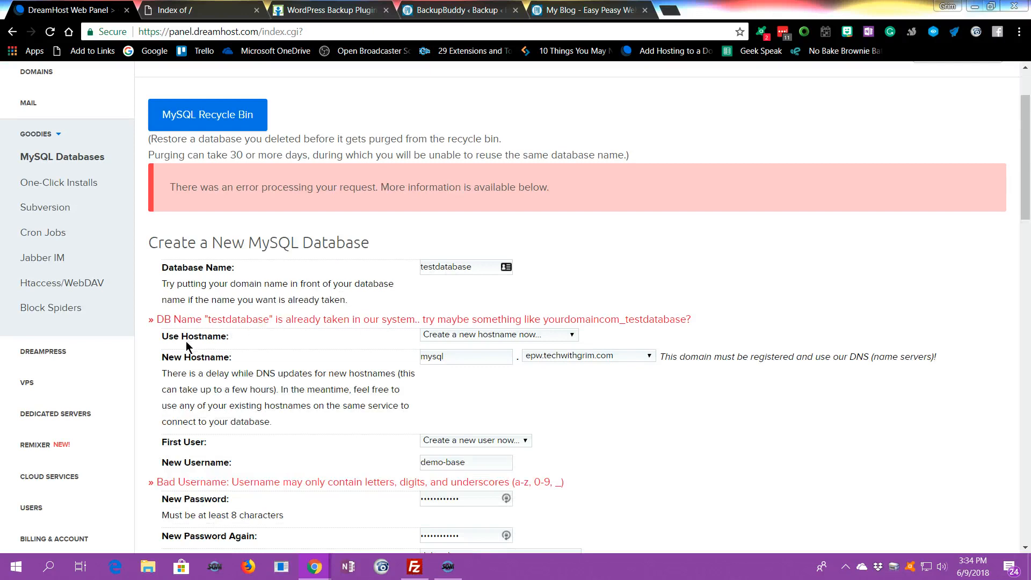
# Change the new database's name to epwtestdata and resubmit the form.
pyautogui.click(475, 267)
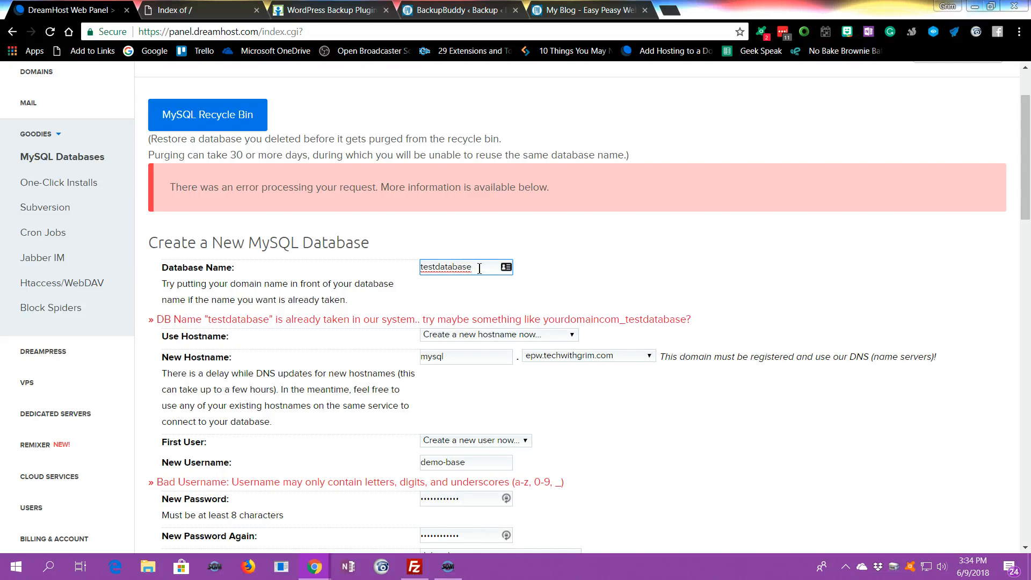
pyautogui.moveTo(479, 269); pyautogui.dragTo(422, 273)
pyautogui.write('epwtest')
pyautogui.moveTo(489, 267); pyautogui.dragTo(469, 266)
pyautogui.press('BackSpace')
pyautogui.scroll(-2, 357, 229)
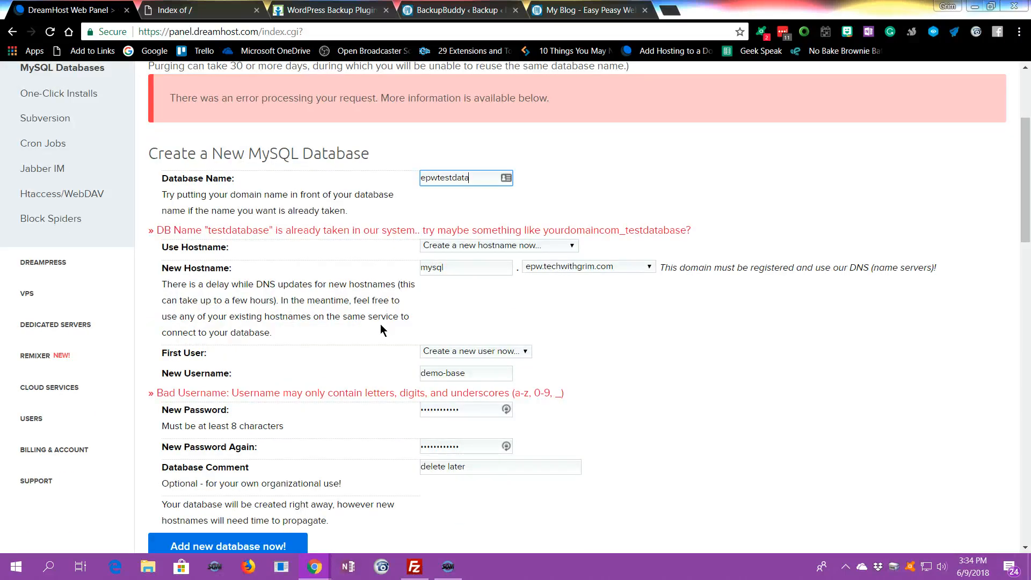
pyautogui.click(486, 379)
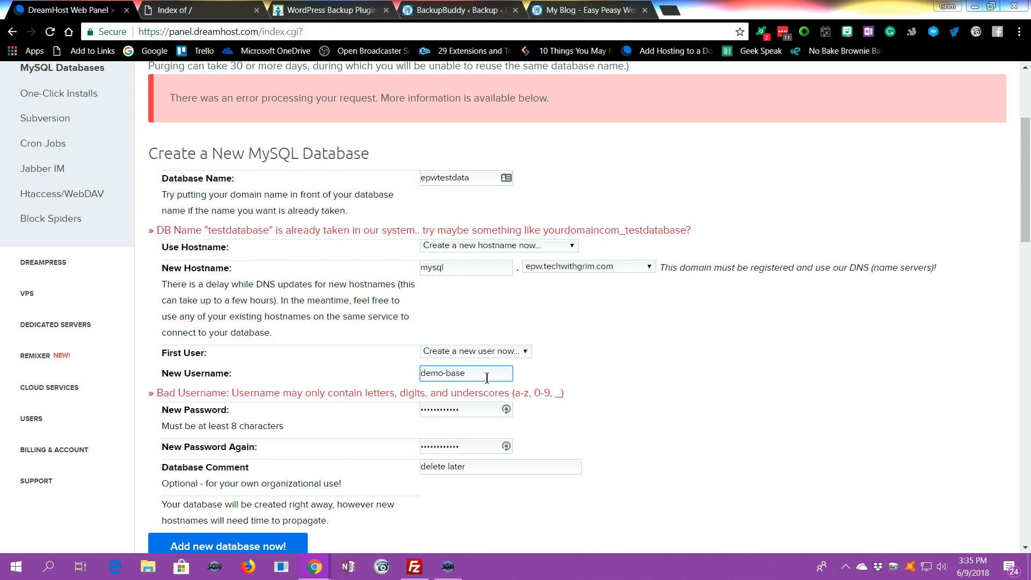
pyautogui.press('Return')
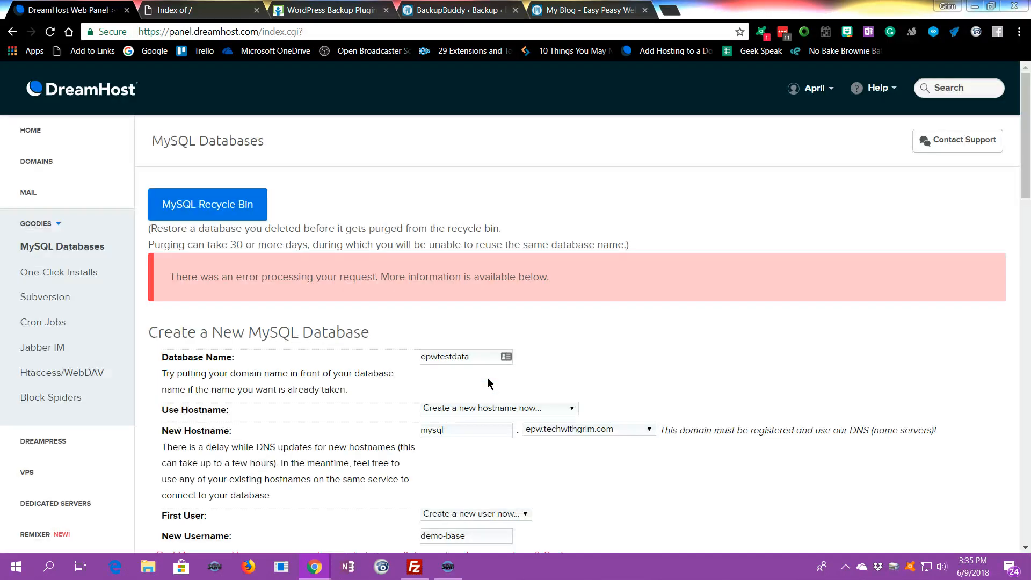
# Set the first user's username to demo-base30 and resubmit the new database.
pyautogui.scroll(-2, 575, 343)
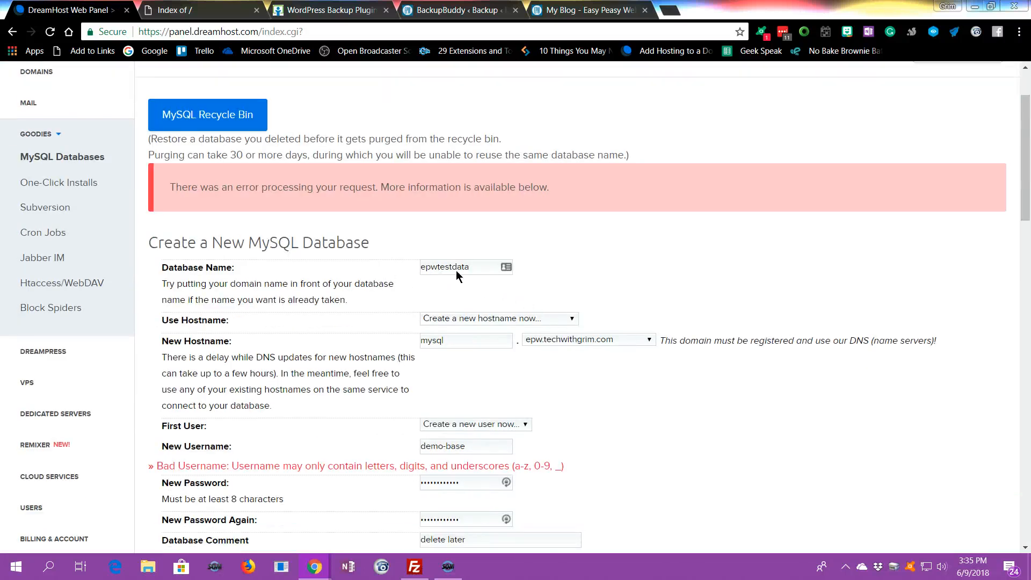
pyautogui.scroll(-2, 462, 263)
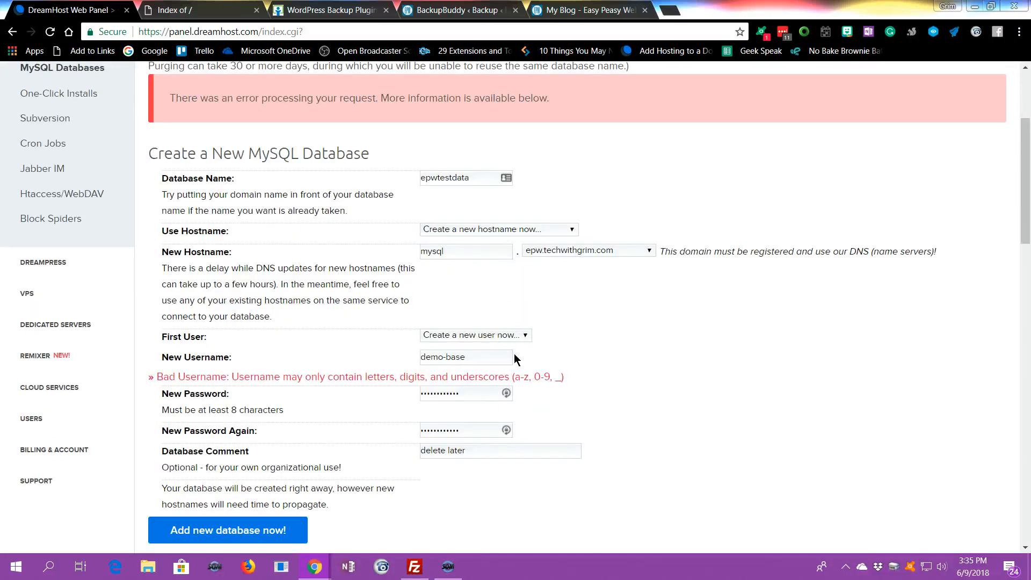
pyautogui.click(490, 352)
pyautogui.click(271, 534)
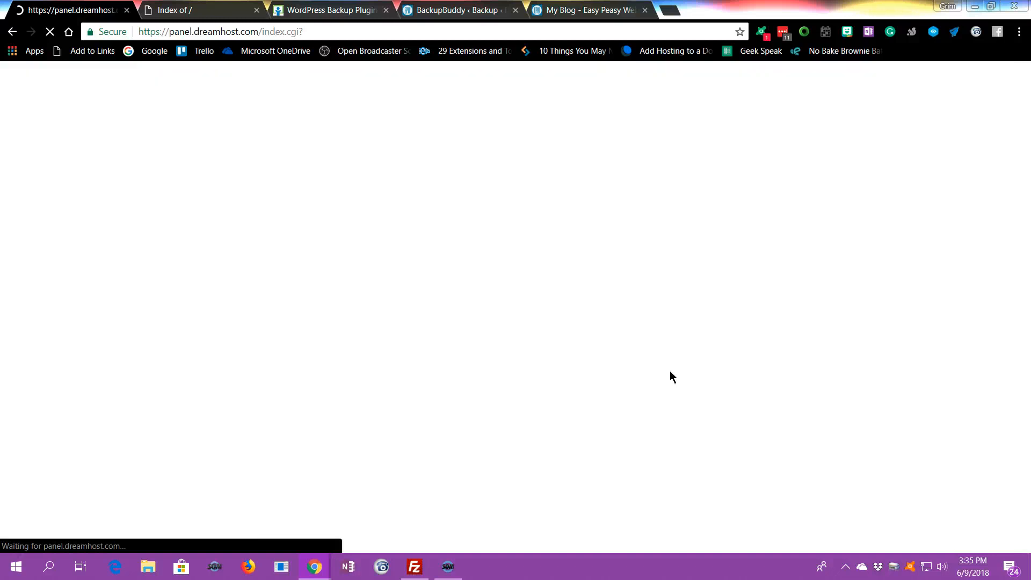
# Remove the hyphen so the new username reads demobase30, and submit the database form again.
pyautogui.scroll(-3, 647, 305)
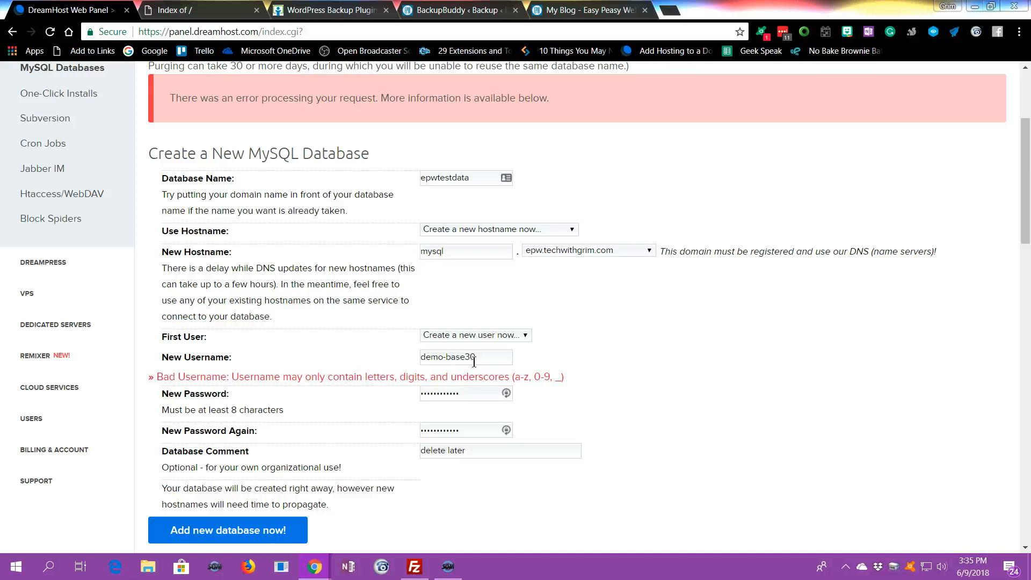
pyautogui.click(443, 359)
pyautogui.press('BackSpace')
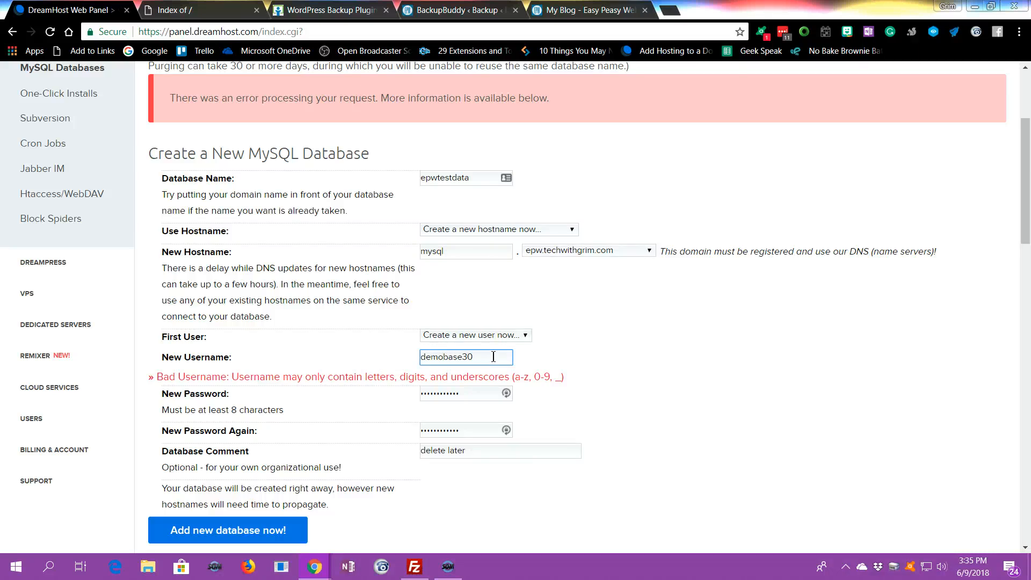
pyautogui.click(270, 539)
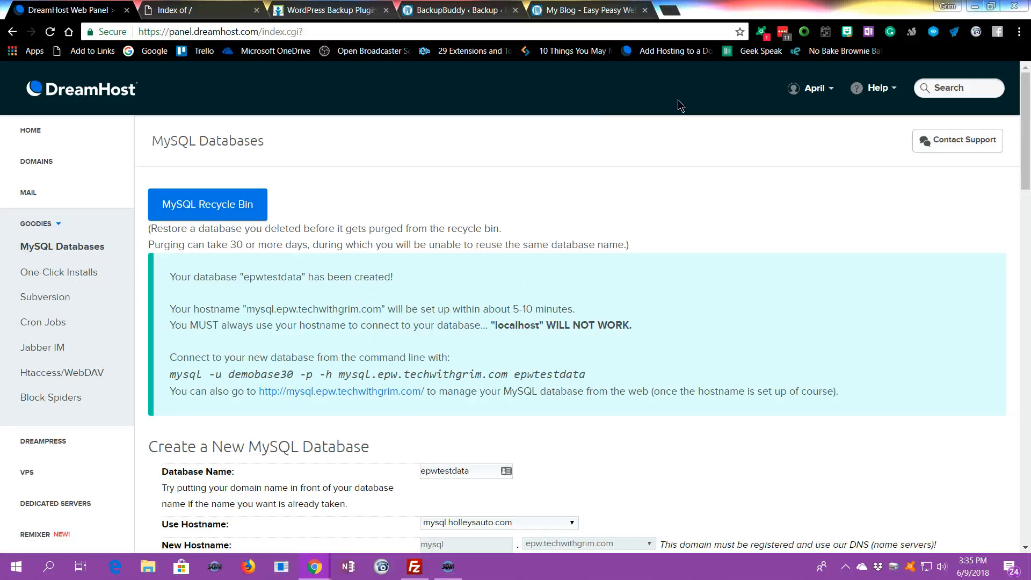
# Switch to the completed BackupBuddy backup in WordPress and start downloading its backup file.
pyautogui.click(487, 12)
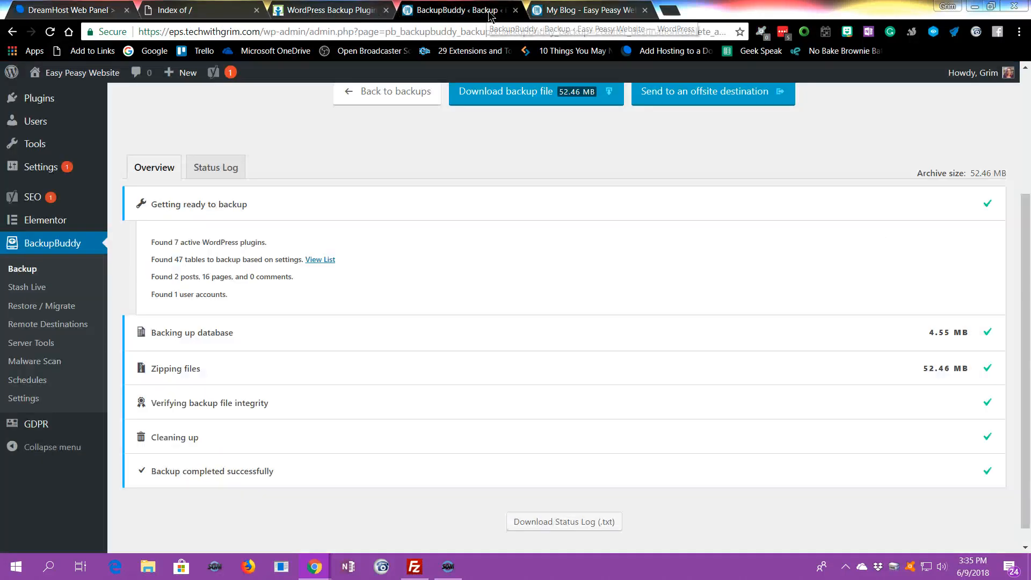
pyautogui.scroll(-1, 852, 338)
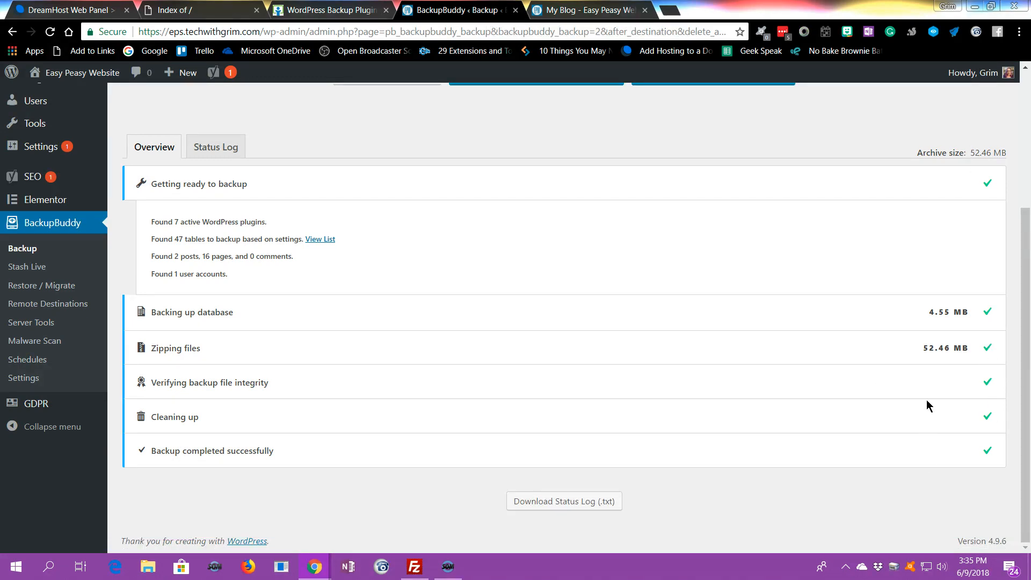
pyautogui.scroll(4, 915, 344)
pyautogui.click(612, 271)
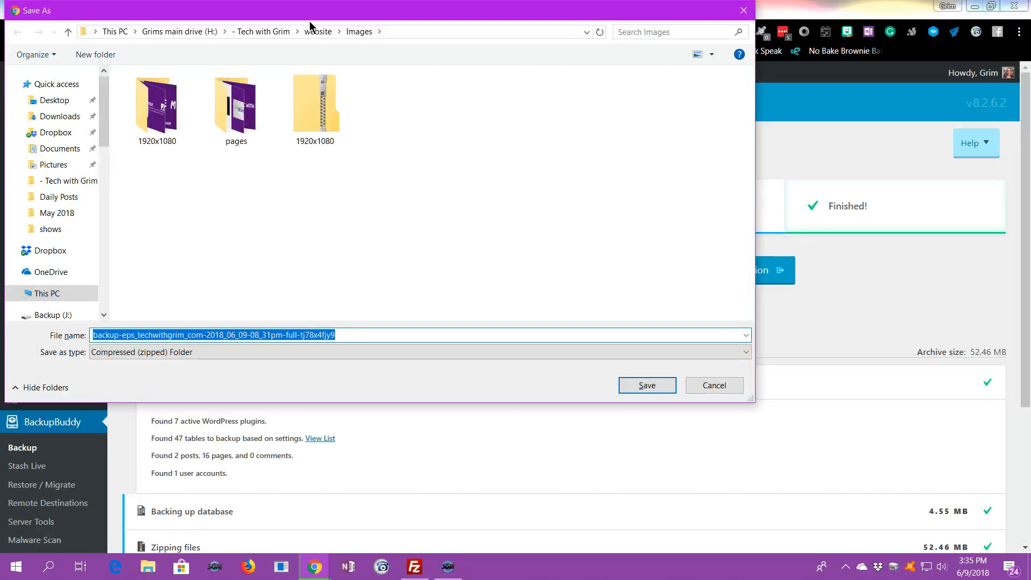
# Save the backup zip under its proposed name in - Tech with Grim\Easy Peasy Websites\All Main Files\EPW Main.
pyautogui.click(262, 31)
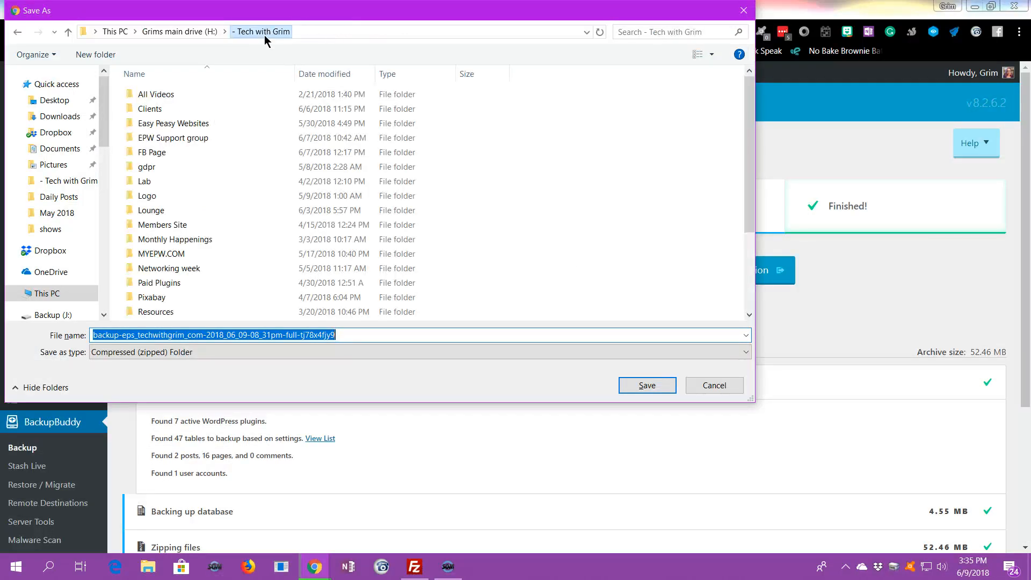
pyautogui.doubleClick(181, 124)
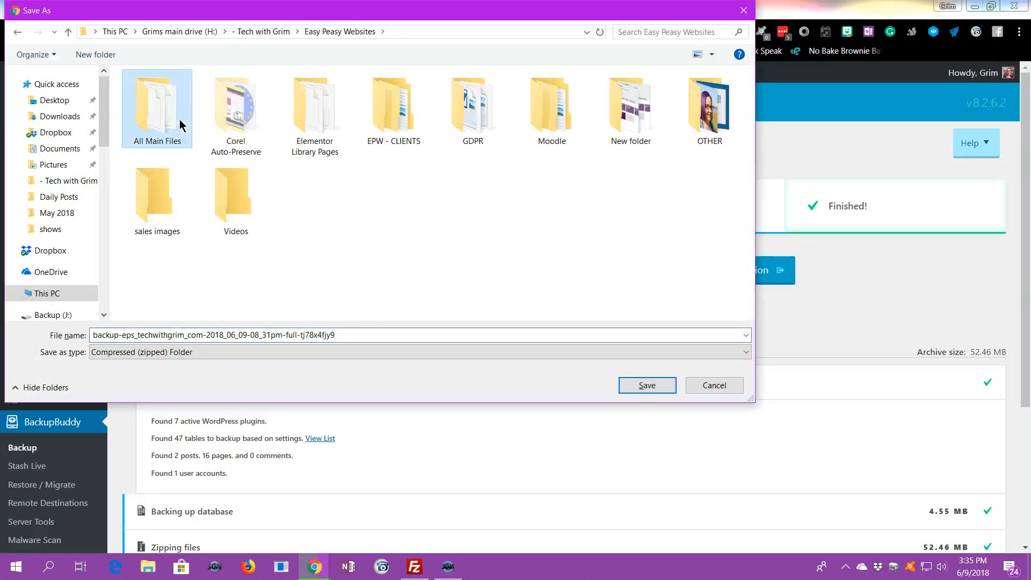
pyautogui.doubleClick(180, 123)
pyautogui.click(170, 139)
pyautogui.doubleClick(170, 138)
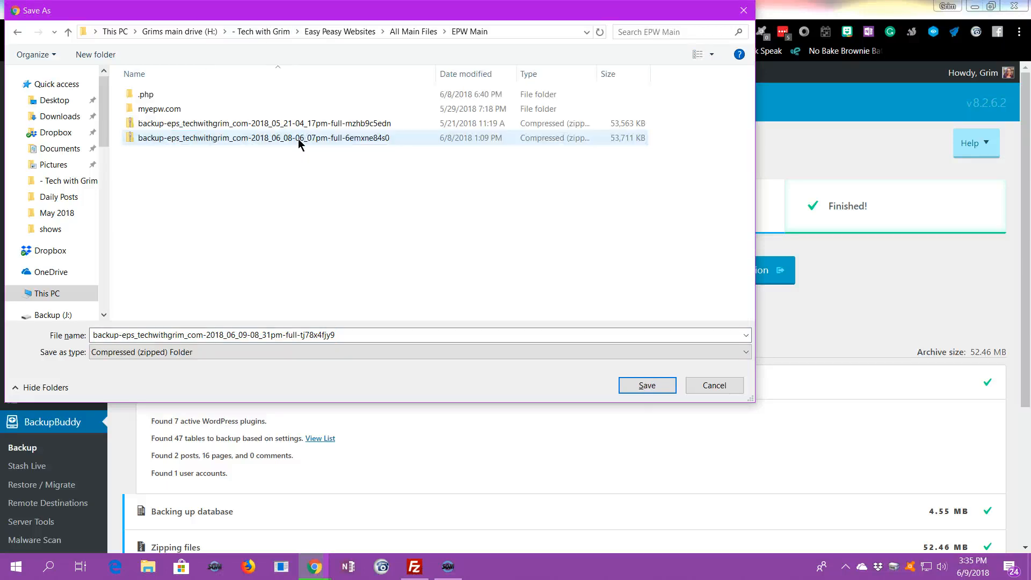
pyautogui.rightClick(270, 121)
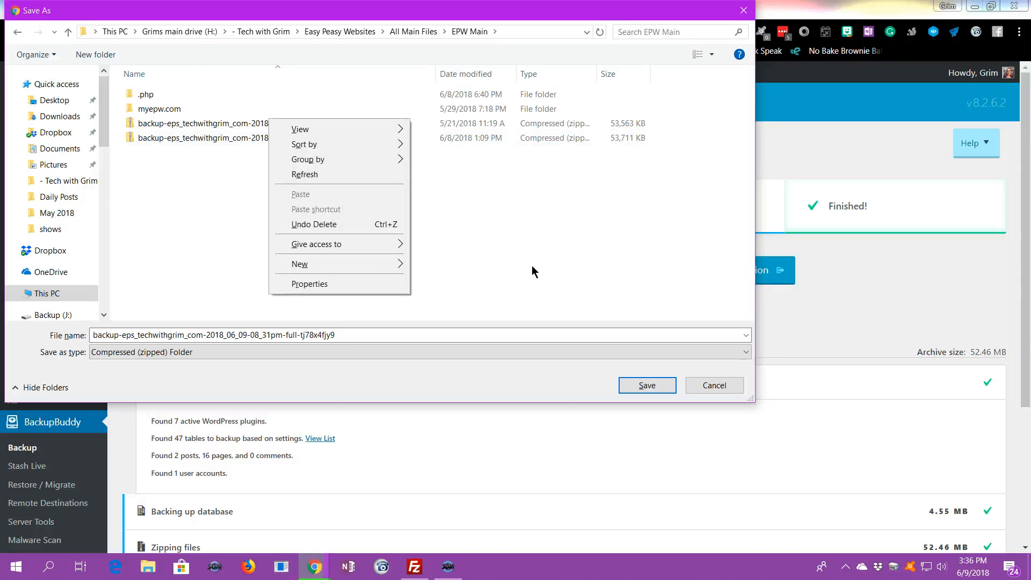
pyautogui.click(560, 254)
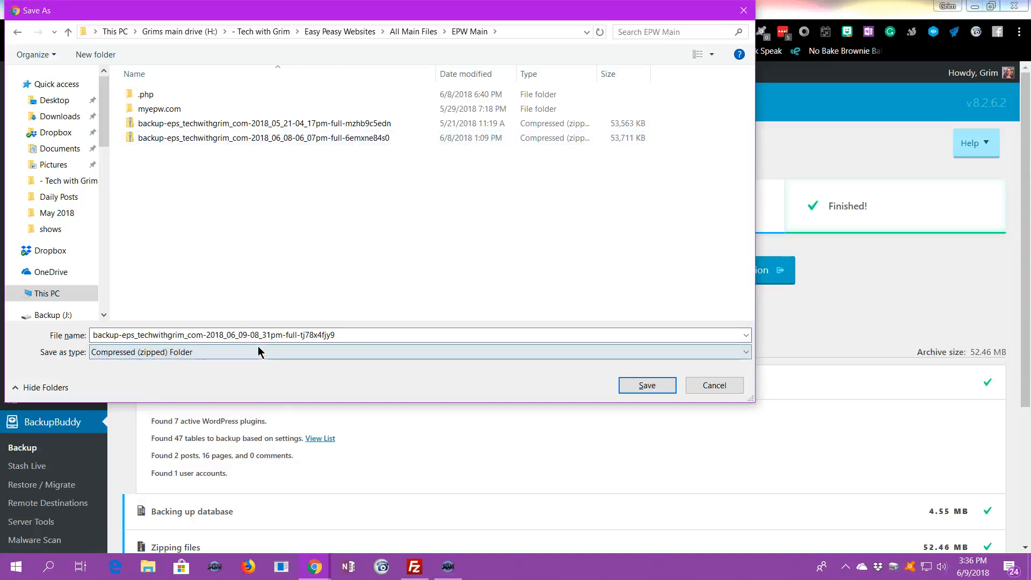
pyautogui.click(209, 333)
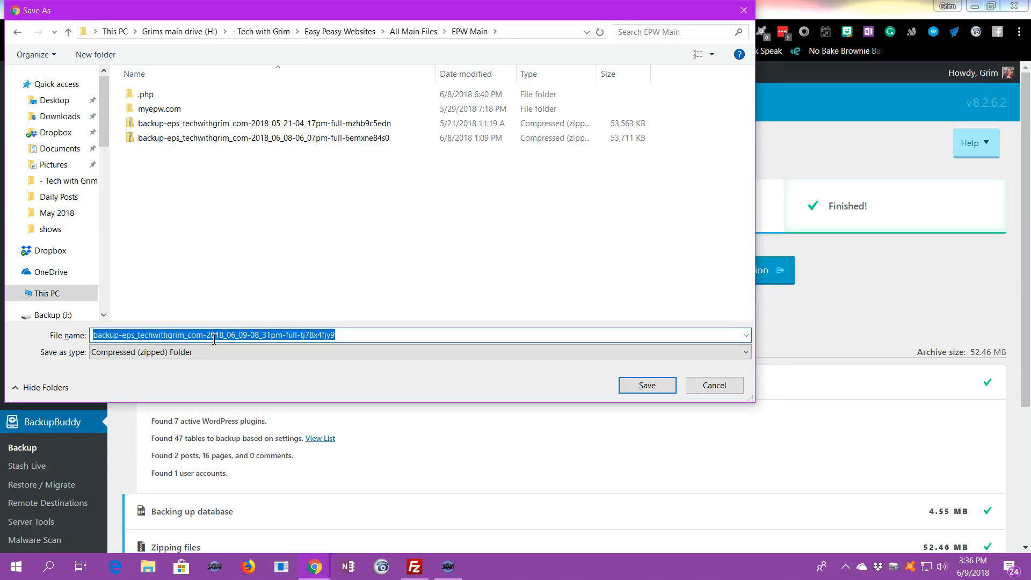
pyautogui.click(647, 385)
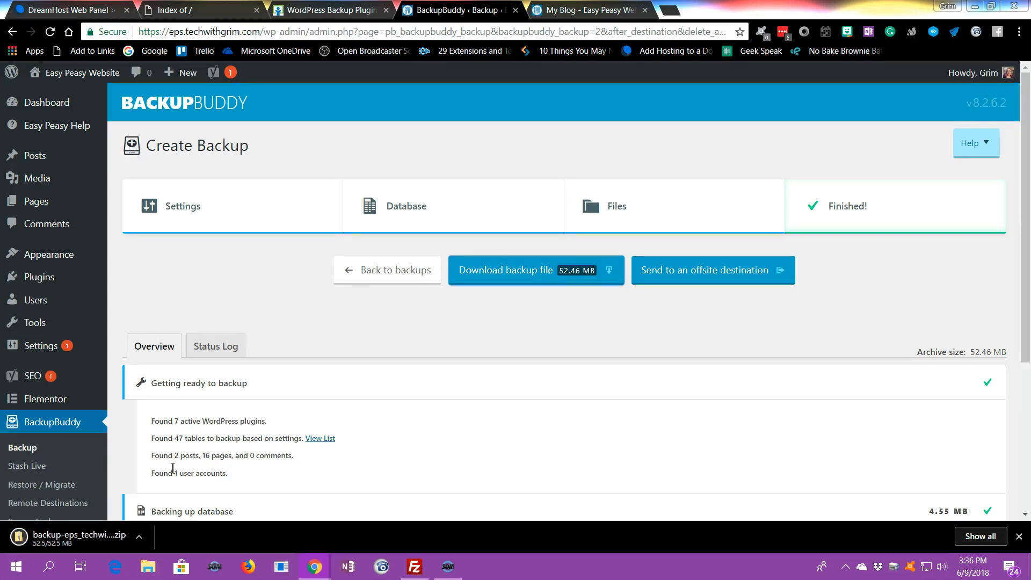
# Request the importbuddy.php download from BackupBuddy's Restore / Migrate page, entering a password to lock the ImportBuddy script.
pyautogui.click(38, 484)
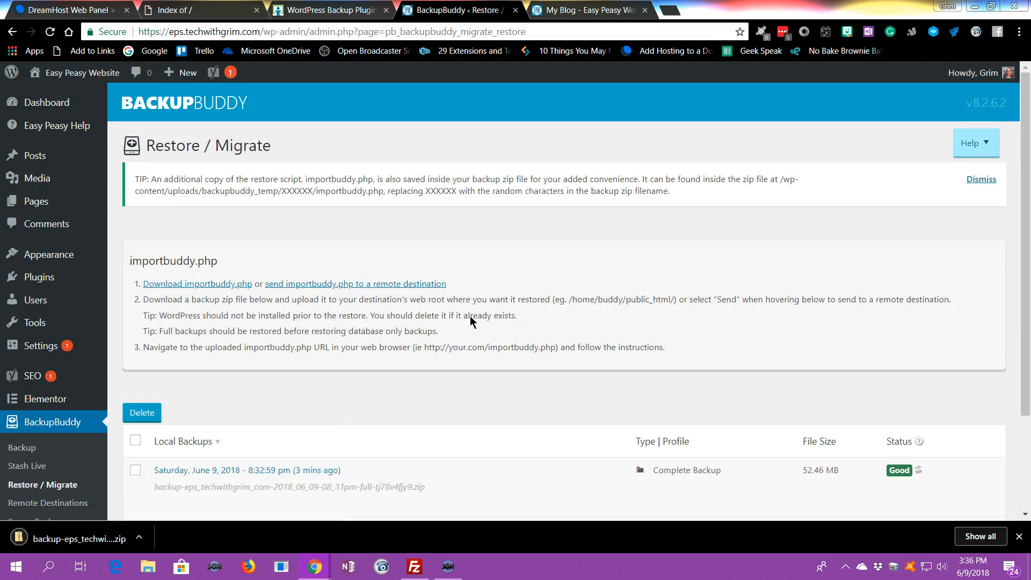
pyautogui.scroll(-2, 36, 370)
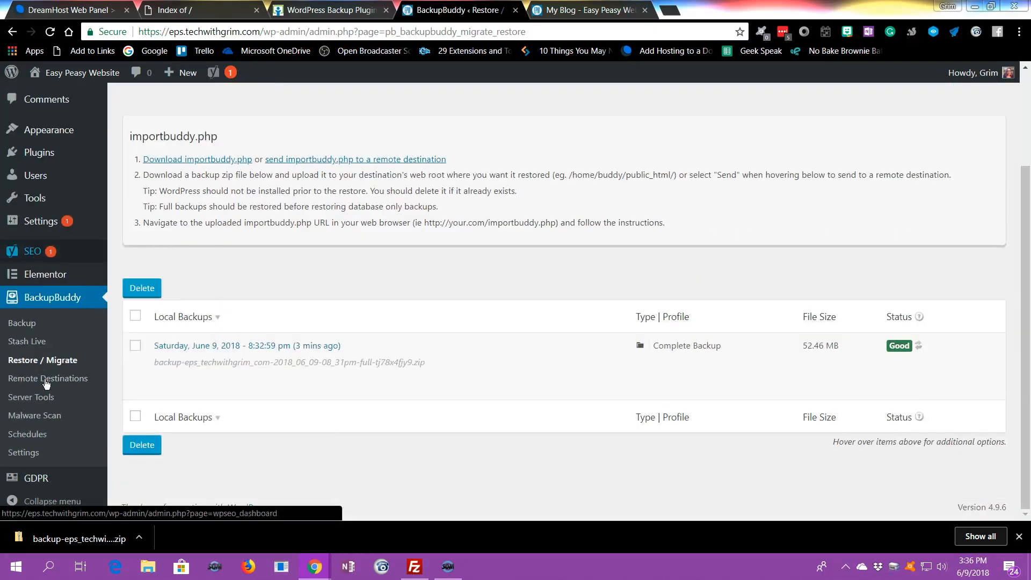
pyautogui.scroll(2, 453, 282)
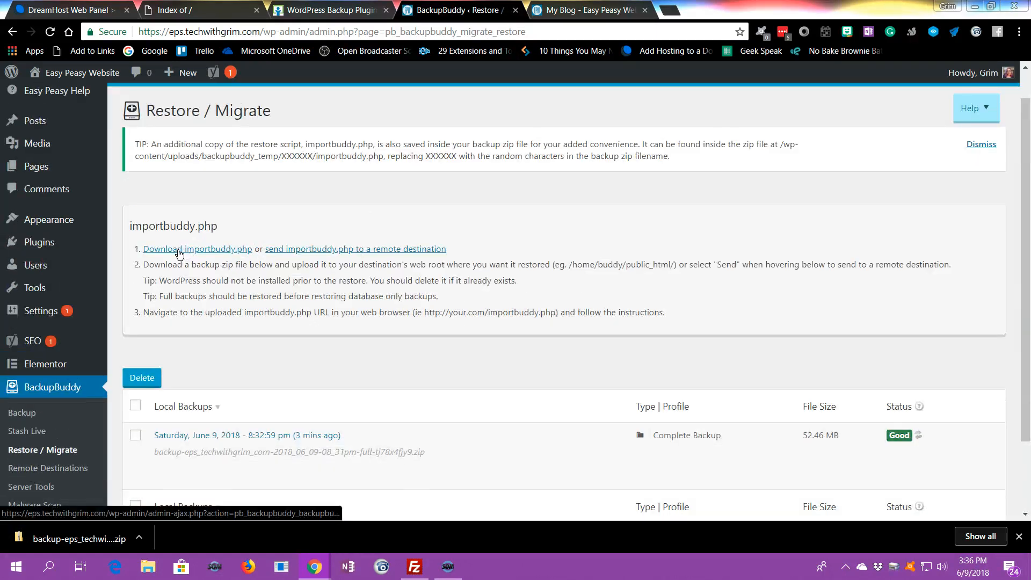
pyautogui.click(250, 250)
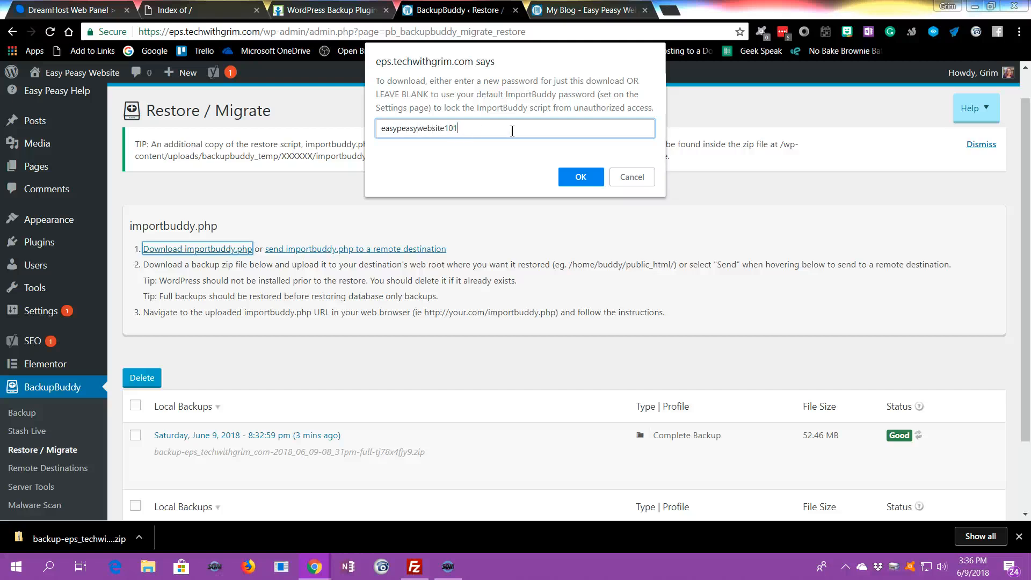
pyautogui.click(580, 177)
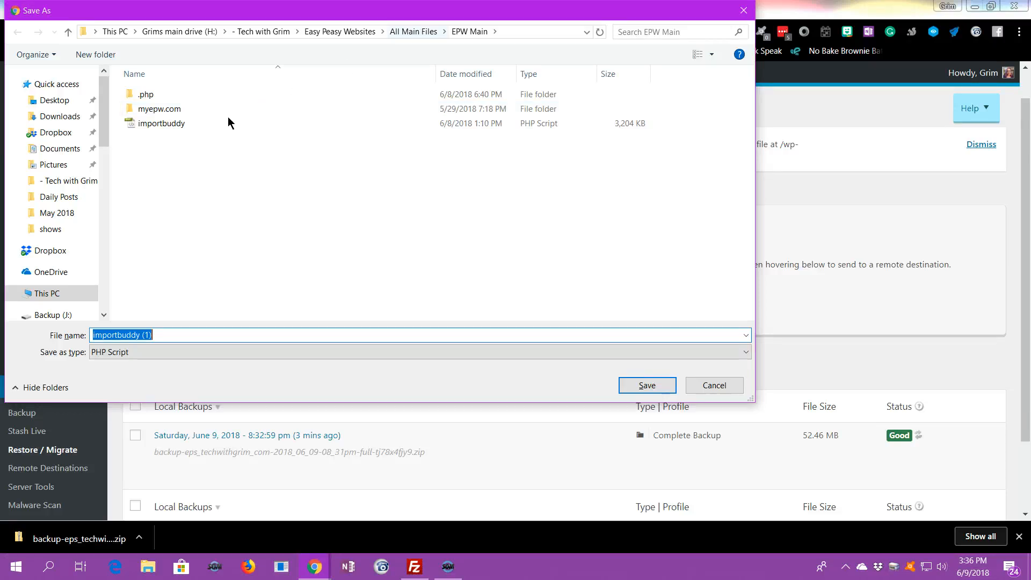
# Save the script as importbuddy in the EPW Main folder, replacing the existing file.
pyautogui.click(153, 123)
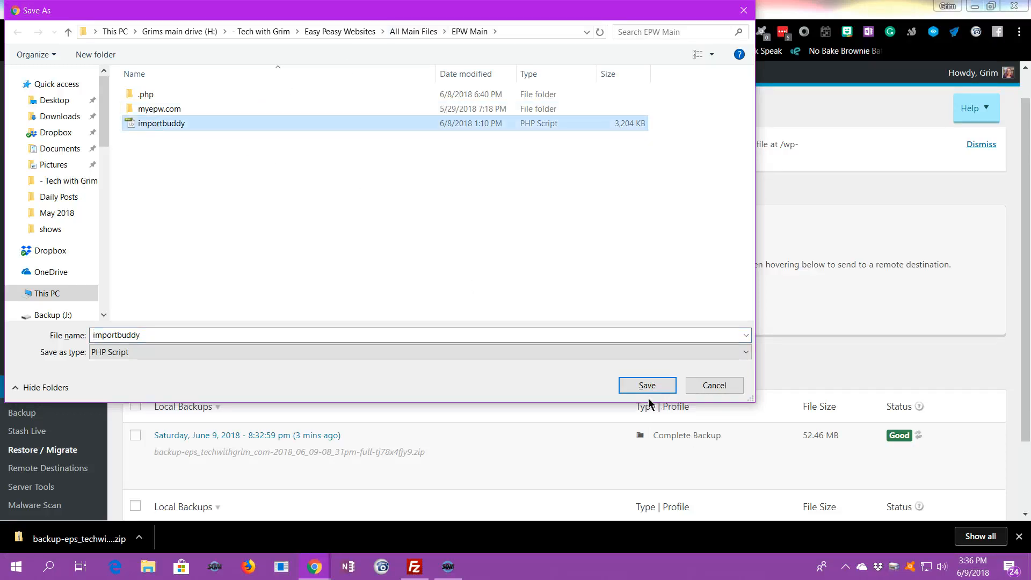
pyautogui.click(633, 385)
pyautogui.click(556, 293)
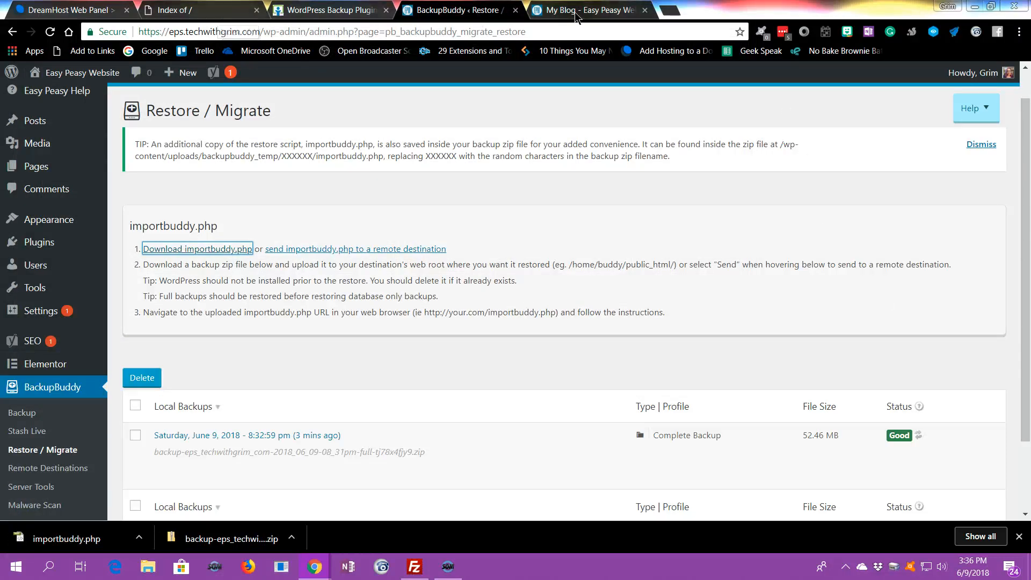
# Return to the DreamHost panel and review the connection details of the new epwtestdata database.
pyautogui.click(58, 14)
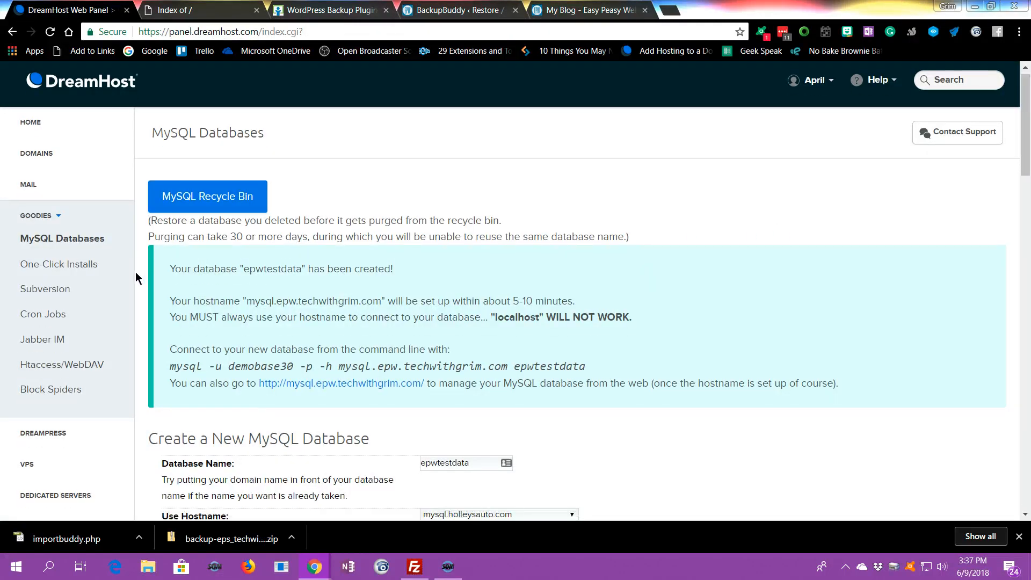
pyautogui.scroll(-5, 135, 272)
pyautogui.scroll(5, 134, 278)
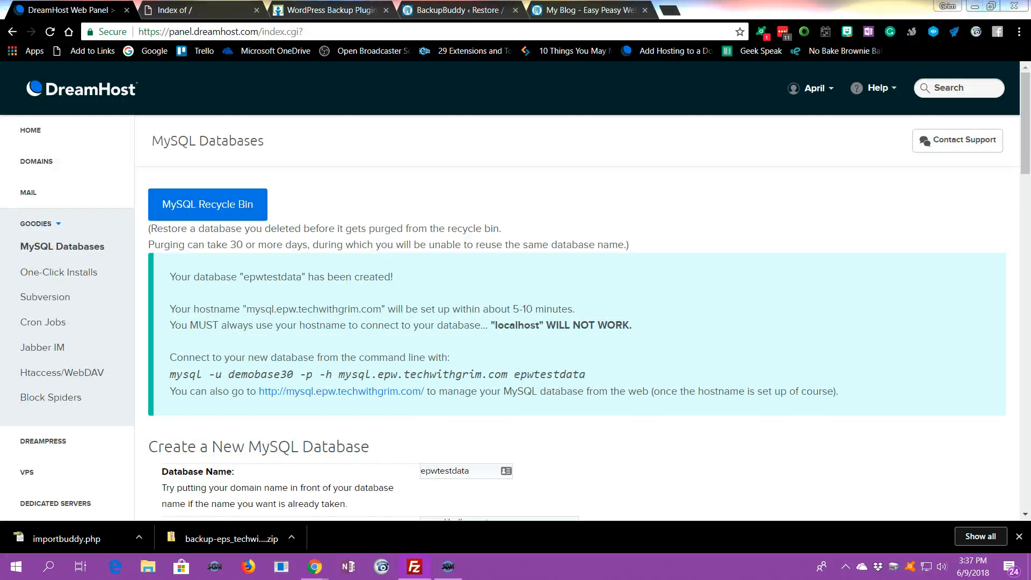
# Switch to FileZilla, refresh the local EPW Main file list and make the file lists taller.
pyautogui.click(414, 566)
pyautogui.moveTo(364, 25); pyautogui.dragTo(589, 25)
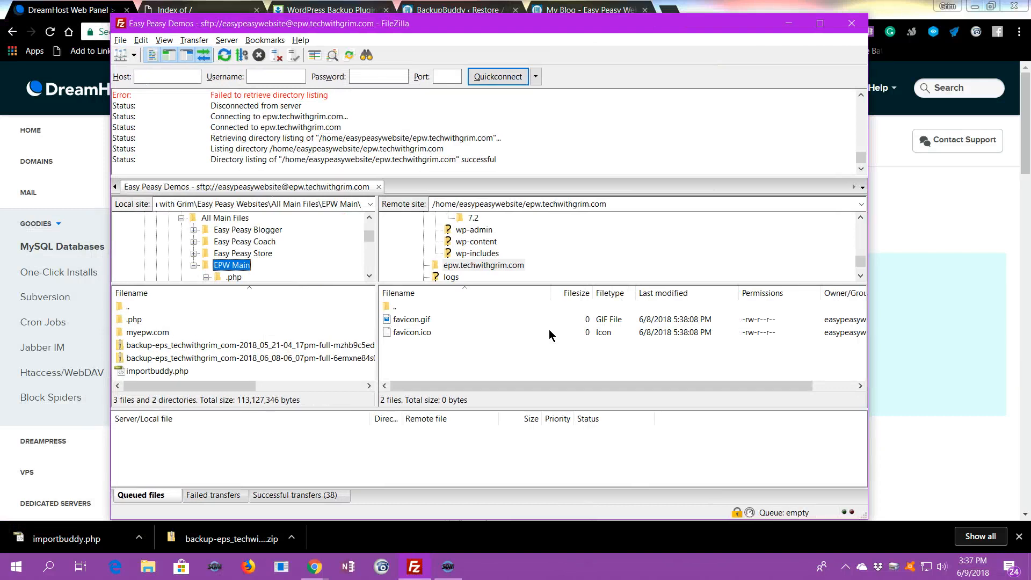
pyautogui.rightClick(295, 320)
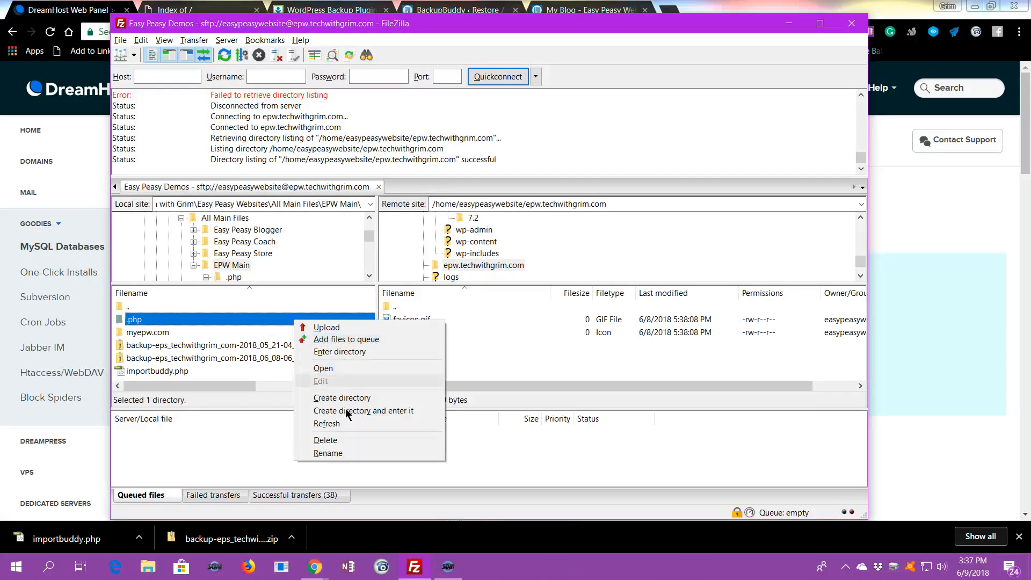
pyautogui.click(342, 428)
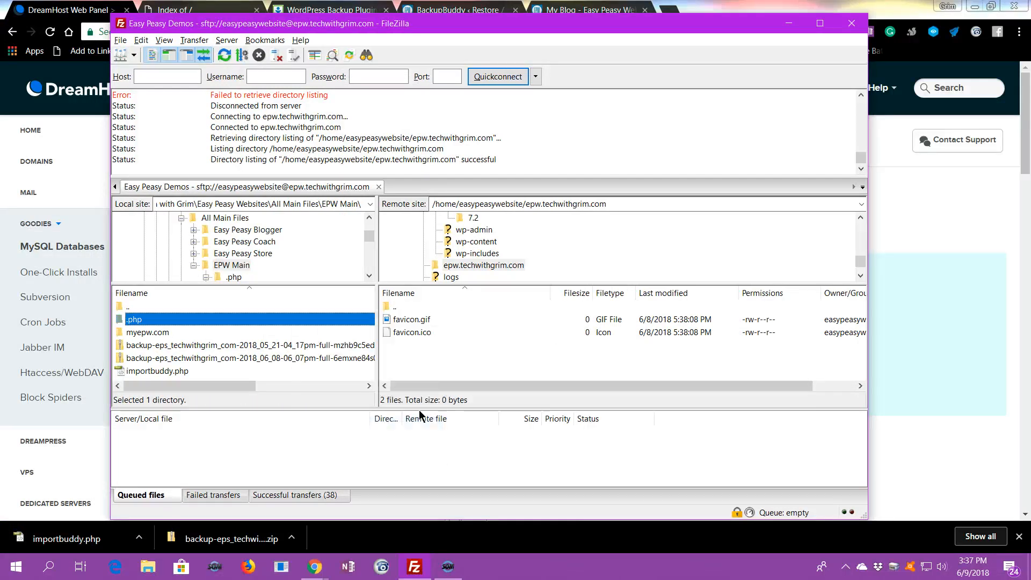
pyautogui.moveTo(413, 476); pyautogui.dragTo(413, 447)
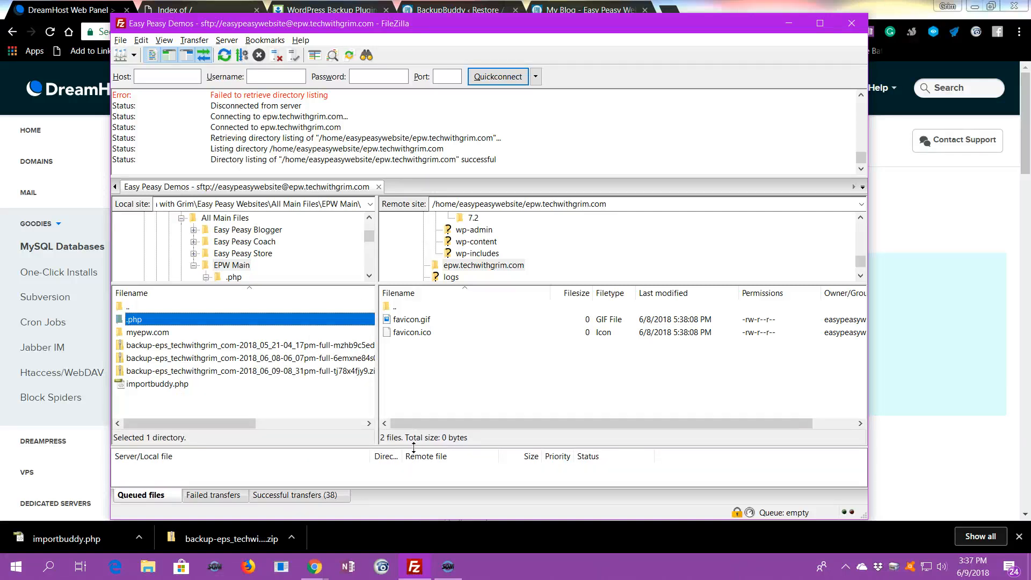
# Switch back to the DreamHost panel and look over the MySQL Databases page.
pyautogui.click(54, 10)
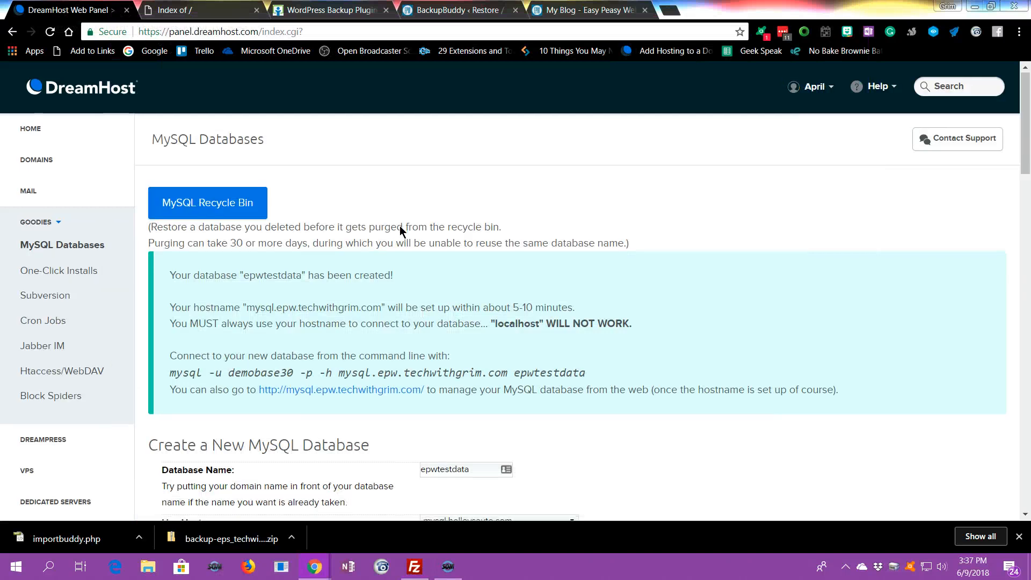
pyautogui.scroll(-3, 399, 225)
pyautogui.scroll(3, 392, 215)
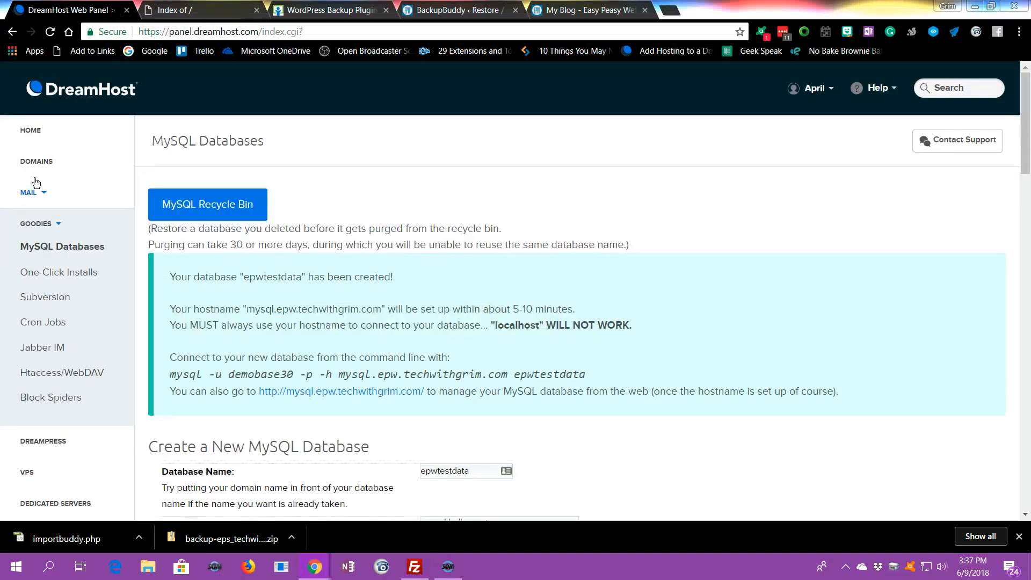
# Open the Manage Domains page, look through the hosted domains down to epw.techwithgrim.com, and decline saving the login to LastPass.
pyautogui.click(78, 170)
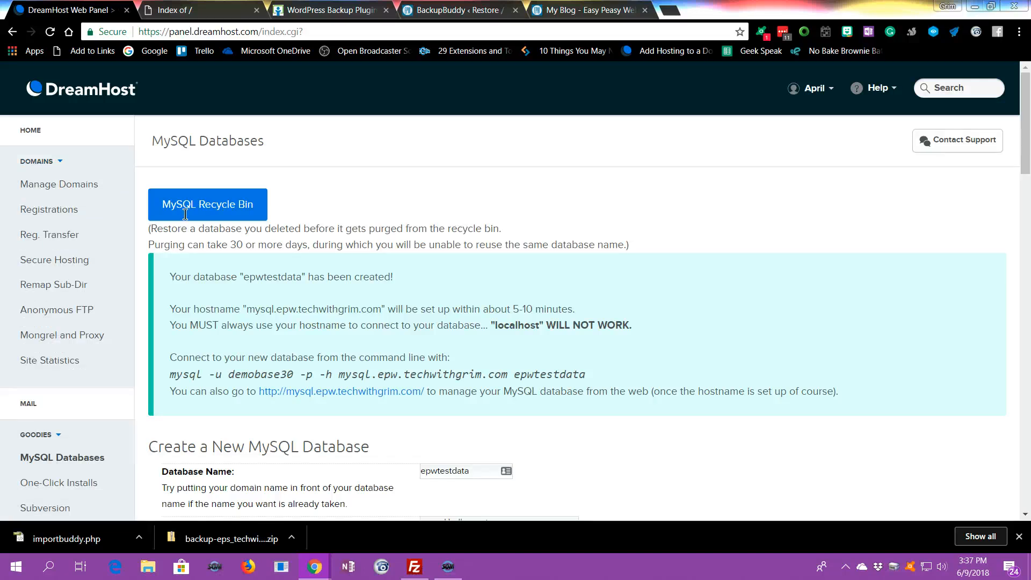
pyautogui.click(28, 186)
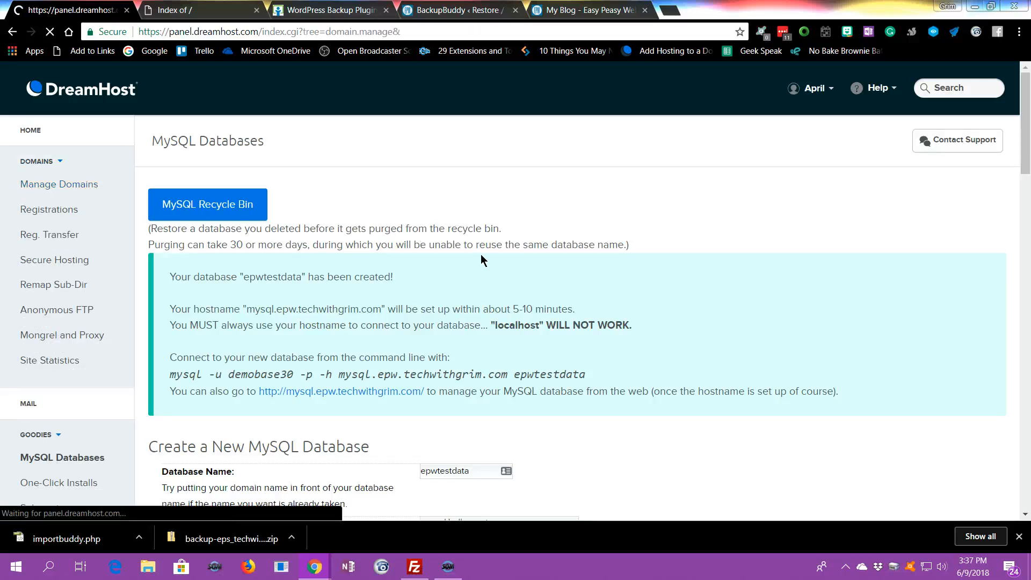
pyautogui.scroll(-5, 373, 259)
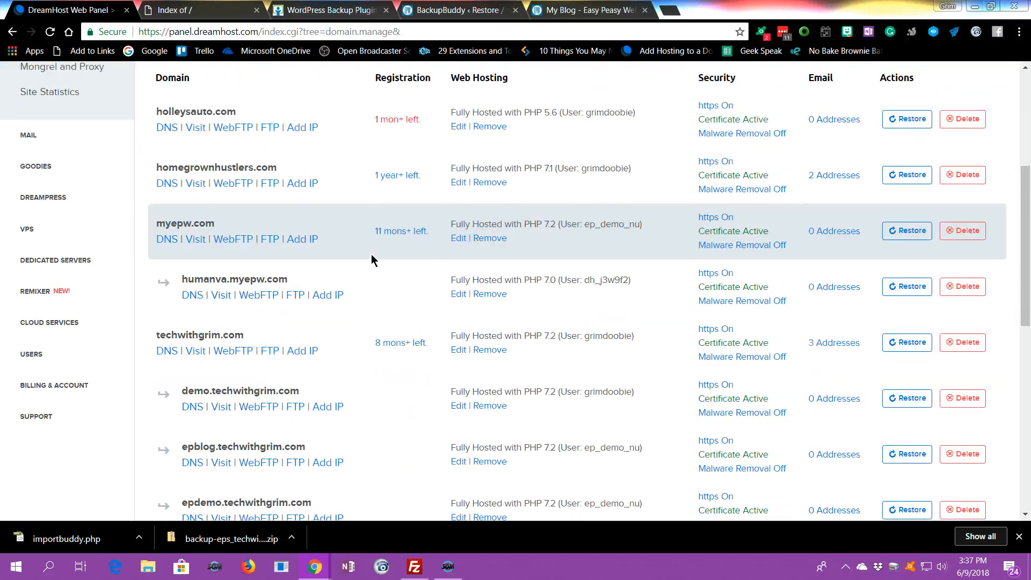
pyautogui.scroll(-5, 372, 253)
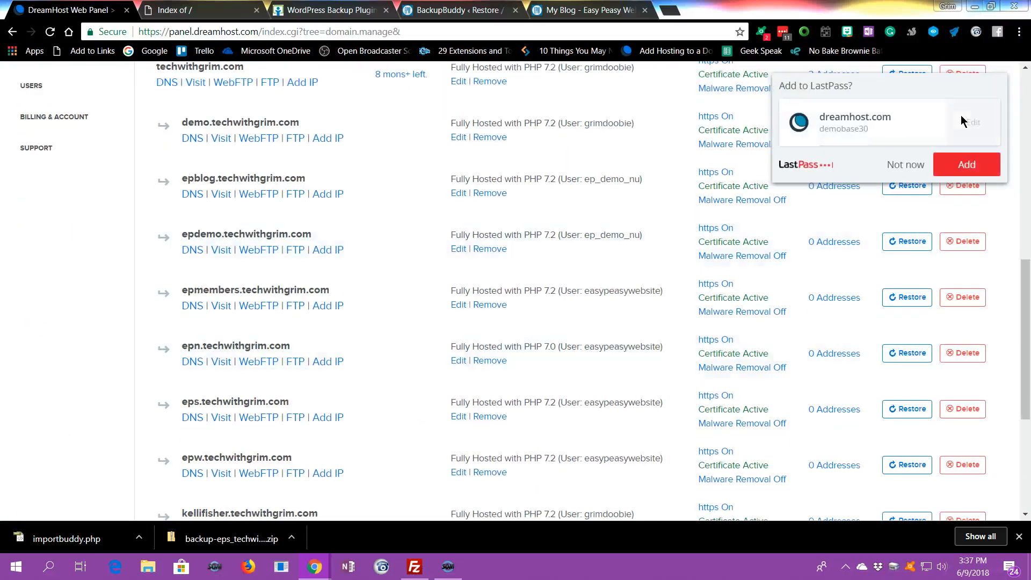
pyautogui.click(894, 168)
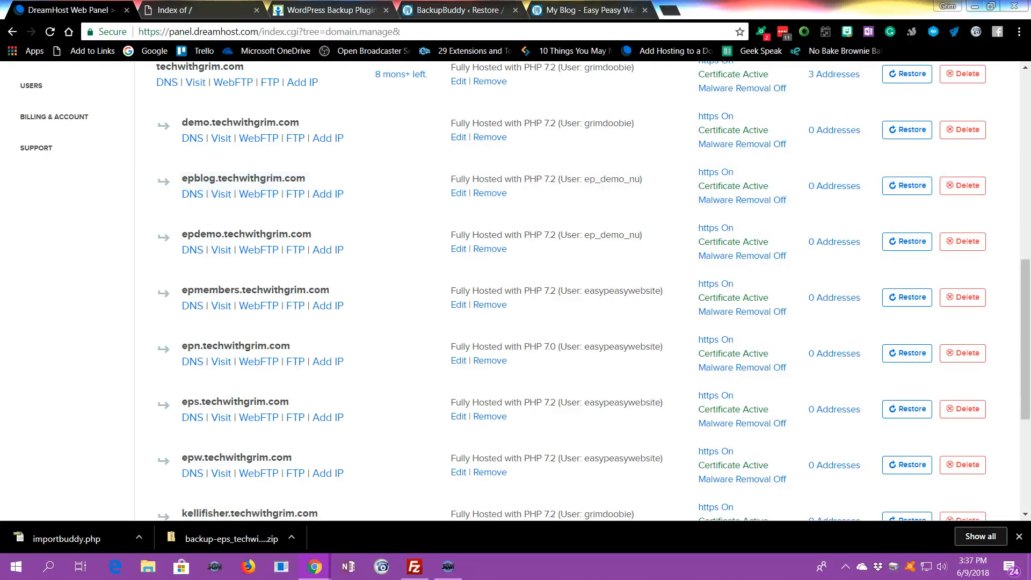
# Move the FileZilla window off the browser, view the demo site's blog page, and reload the epw.techwithgrim.com index page.
pyautogui.hotkey('alt', 'Tab')
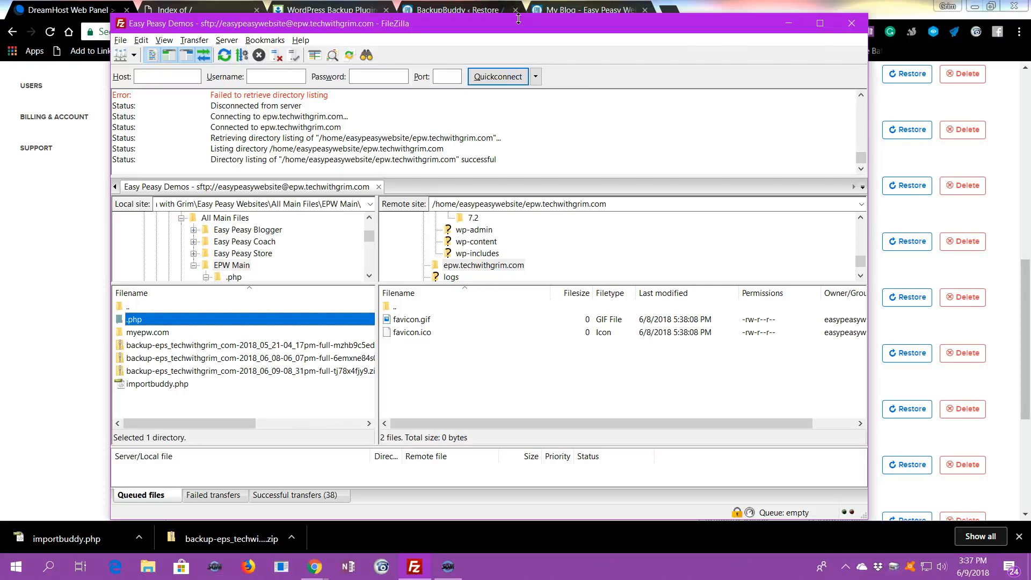
pyautogui.moveTo(556, 27); pyautogui.dragTo(1030, 26)
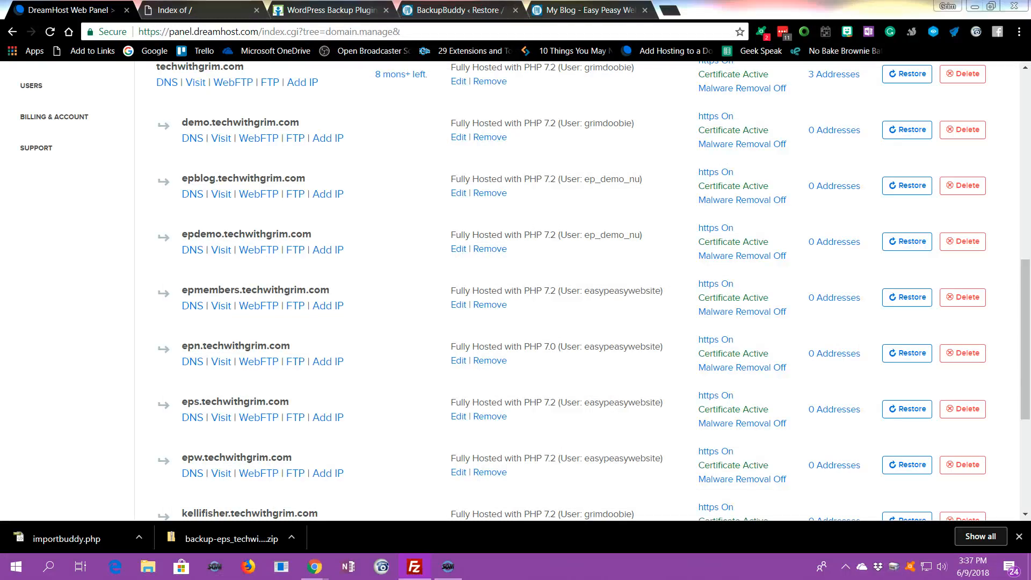
pyautogui.click(569, 11)
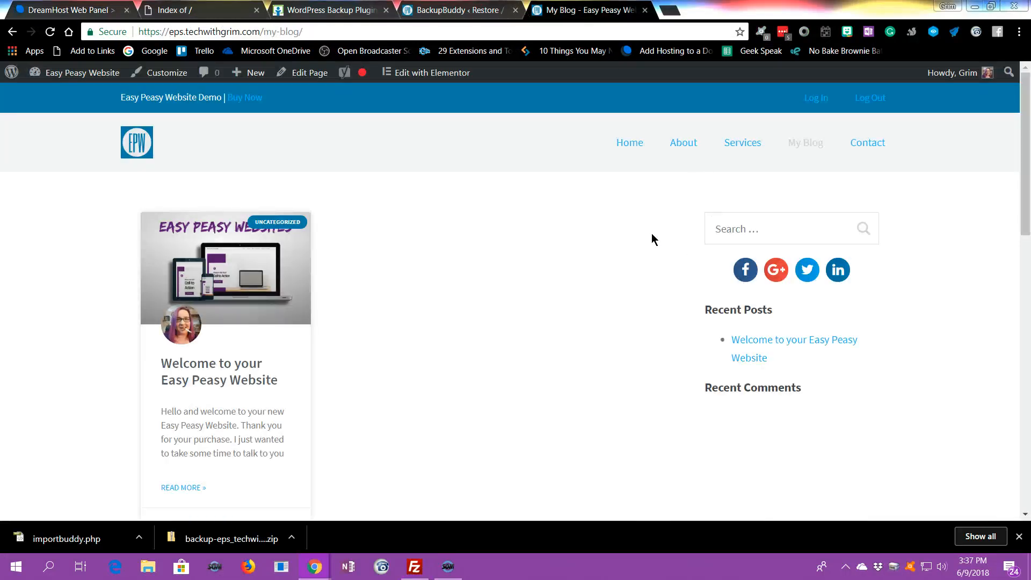
pyautogui.click(199, 12)
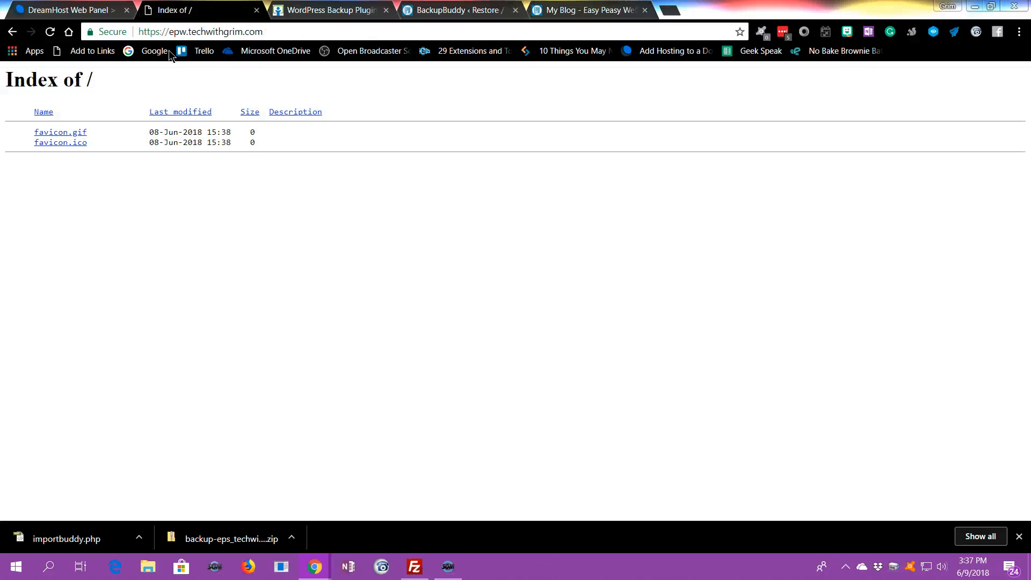
pyautogui.rightClick(292, 224)
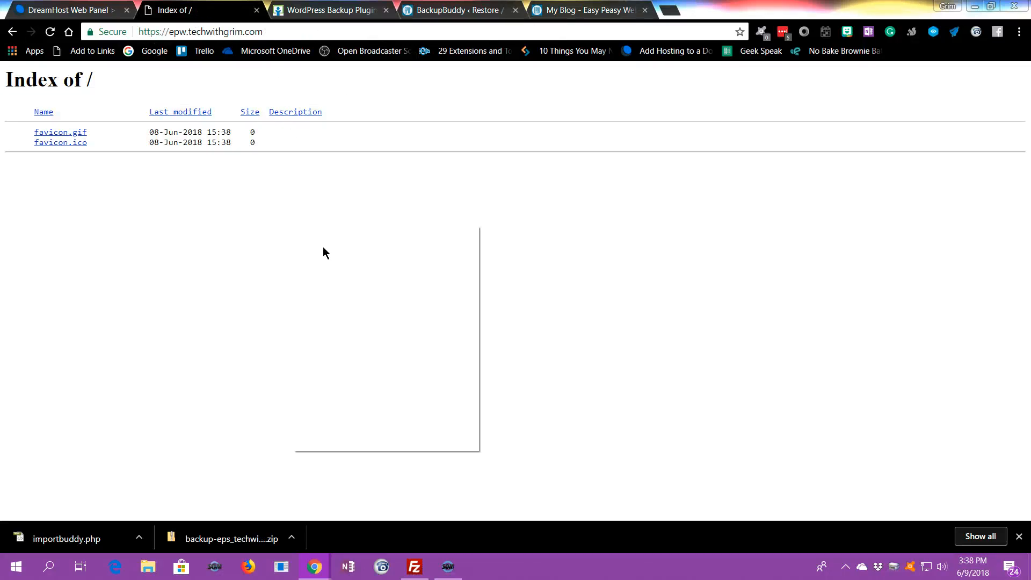
pyautogui.click(346, 270)
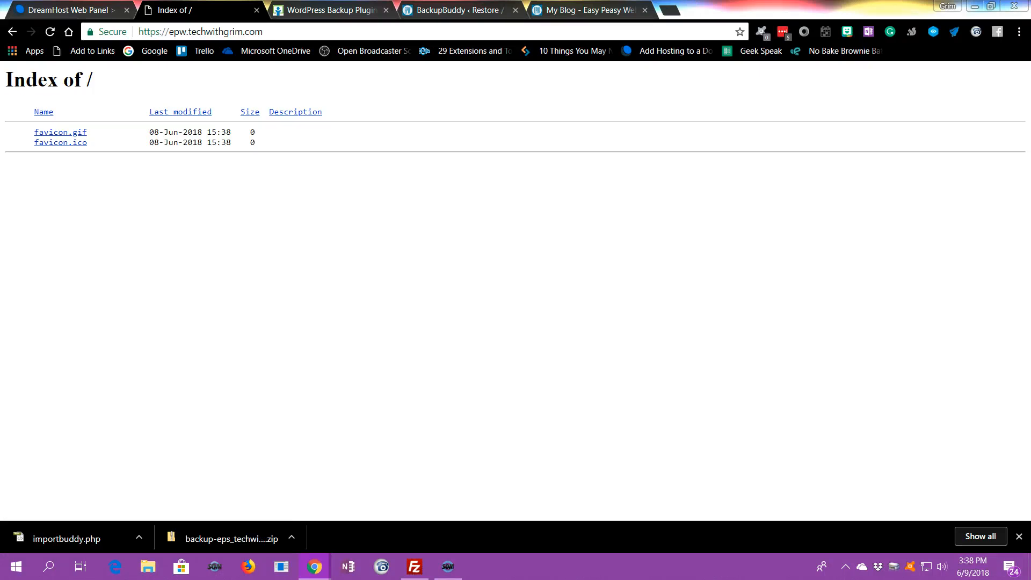
# Bring FileZilla back and upload importbuddy.php and the 2018_06_09 backup zip to the remote epw.techwithgrim.com folder.
pyautogui.moveTo(1030, 41); pyautogui.dragTo(514, 34)
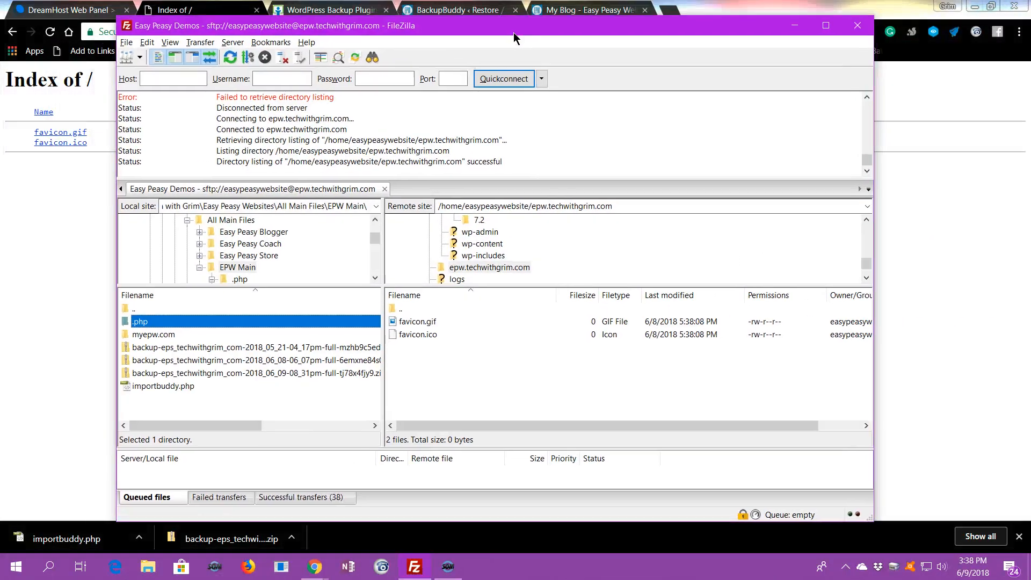
pyautogui.moveTo(127, 385); pyautogui.dragTo(493, 378)
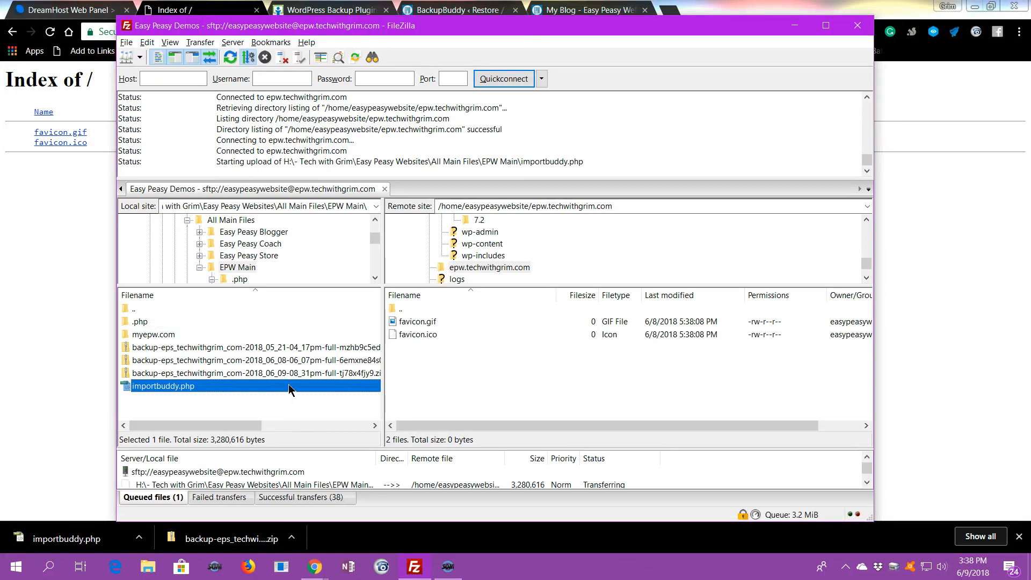
pyautogui.moveTo(293, 373); pyautogui.dragTo(562, 387)
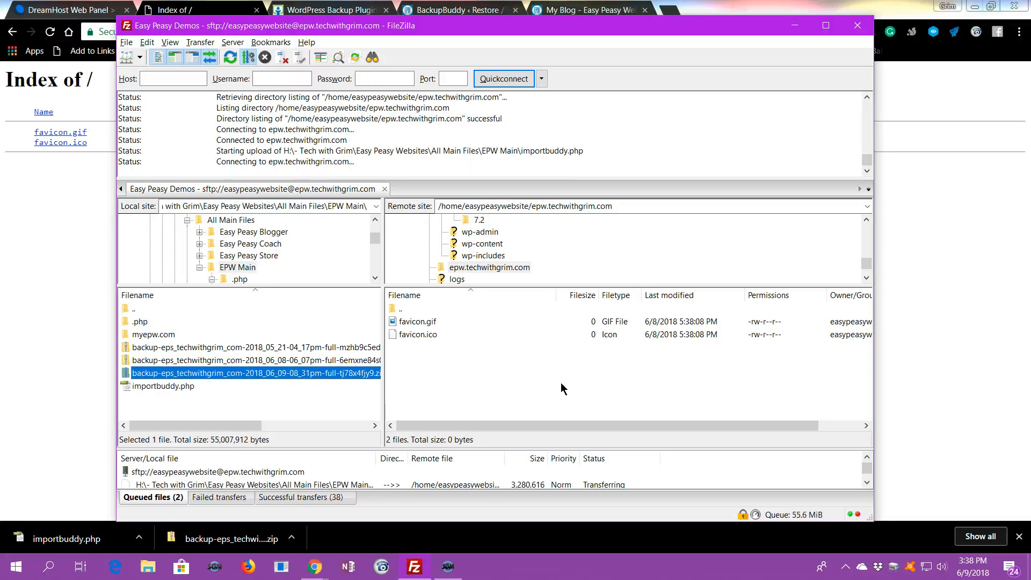
# Delete favicon.ico and favicon.gif from the remote epw.techwithgrim.com folder.
pyautogui.click(424, 336)
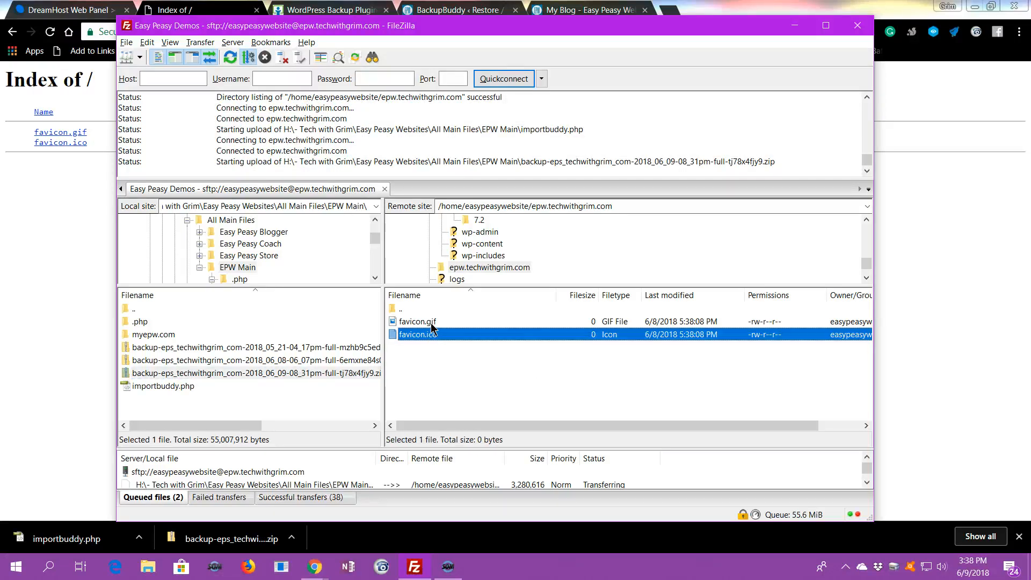
pyautogui.press('Delete')
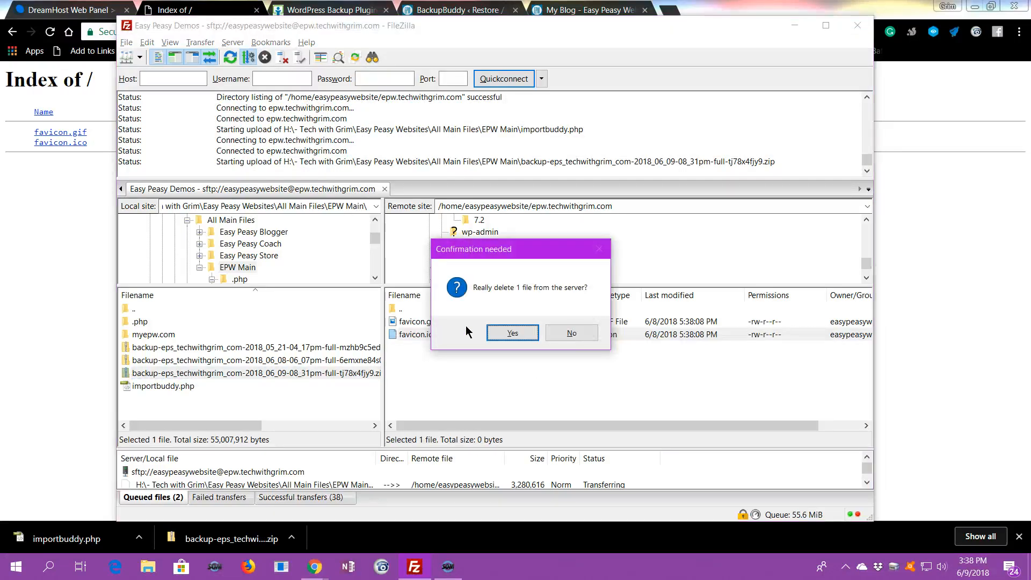
pyautogui.click(513, 334)
pyautogui.click(425, 327)
pyautogui.press('Delete')
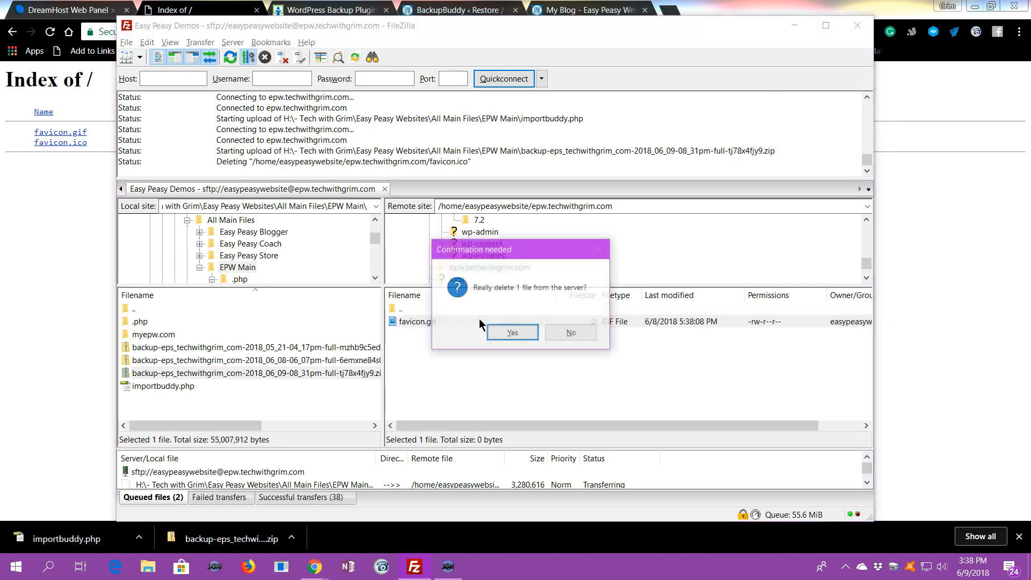
pyautogui.click(512, 334)
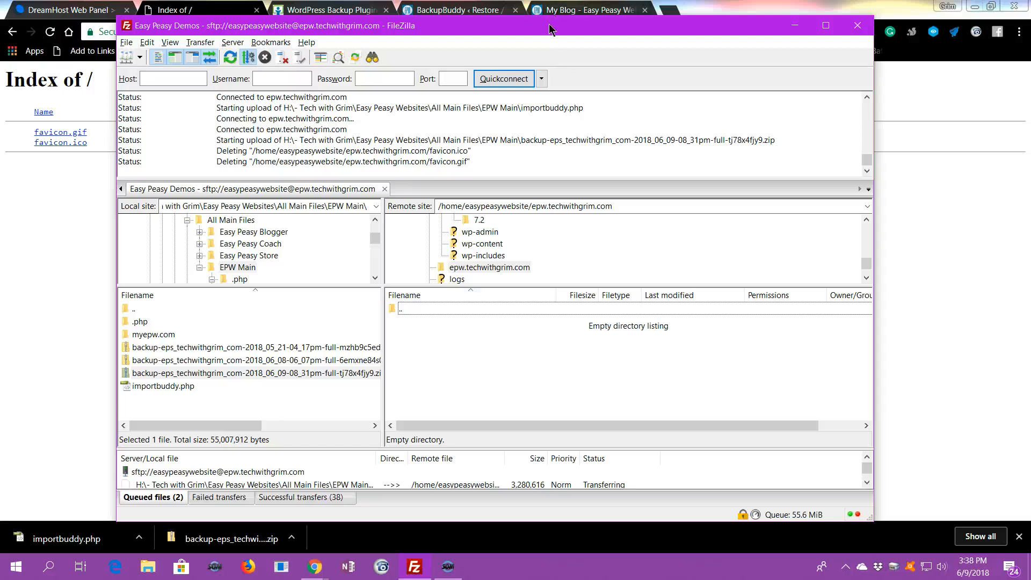
# Move FileZilla aside, return to the DreamHost panel in the browser and open its MySQL Databases page.
pyautogui.moveTo(551, 29); pyautogui.dragTo(1030, 27)
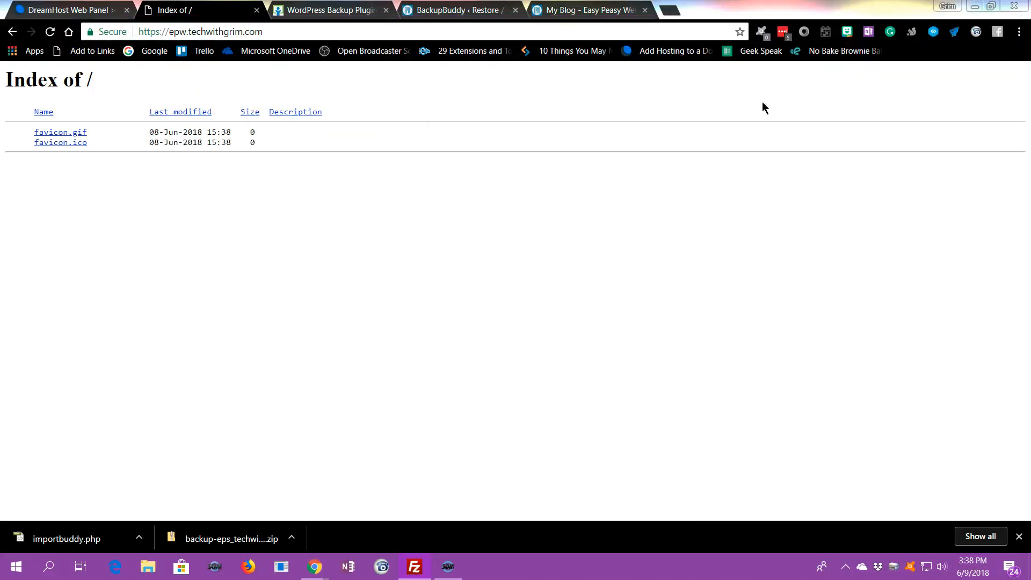
pyautogui.click(586, 13)
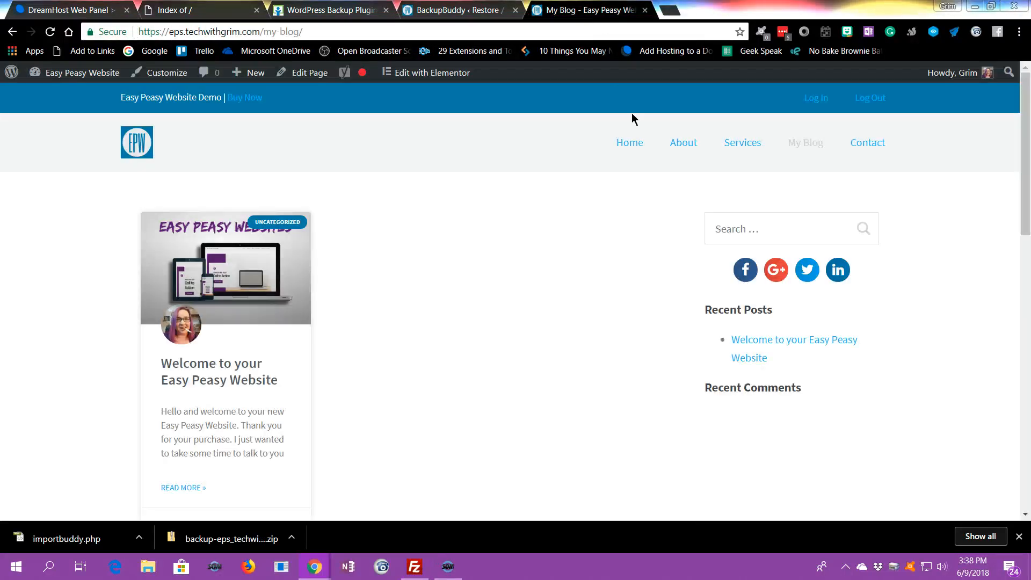
pyautogui.click(80, 10)
pyautogui.scroll(5, 153, 247)
pyautogui.scroll(5, 152, 246)
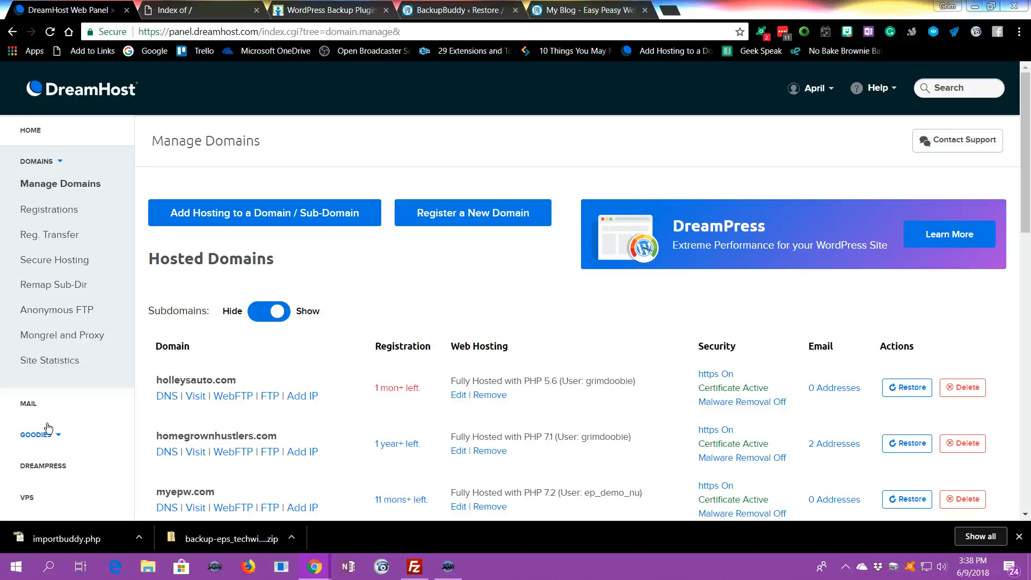
pyautogui.scroll(-2, 49, 428)
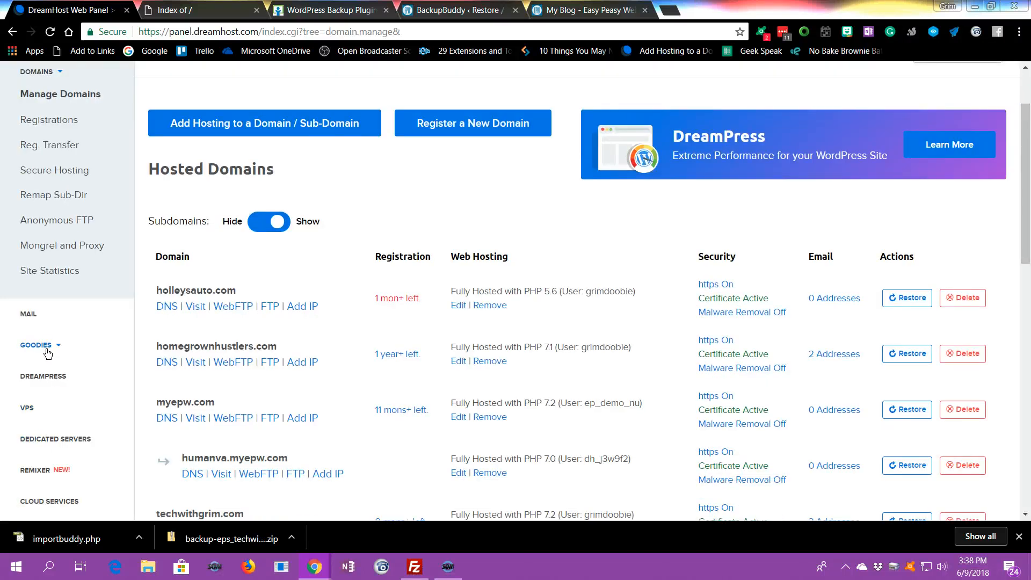
pyautogui.click(47, 348)
pyautogui.click(49, 369)
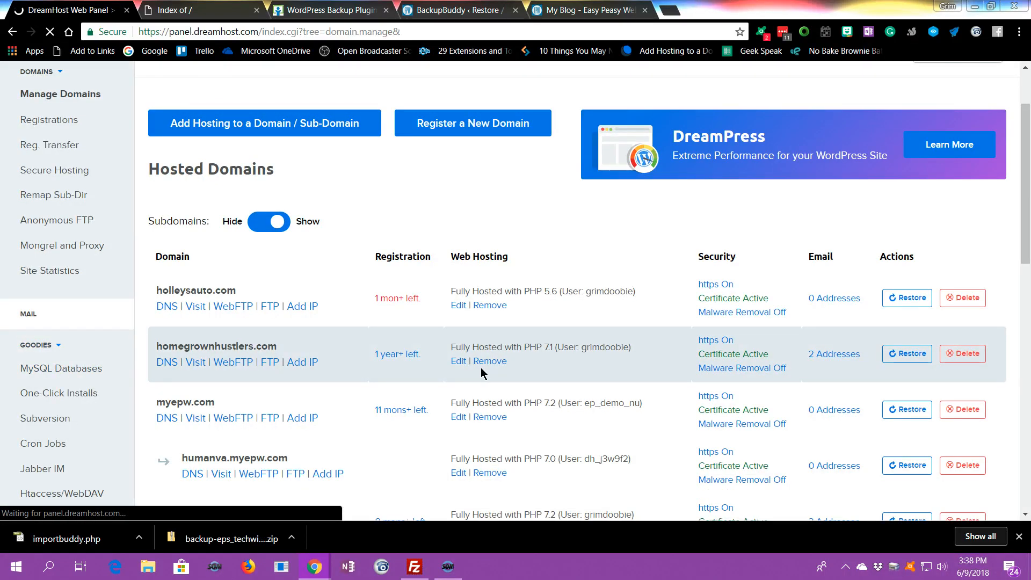
# Copy the hostname mysql.epw.techwithgrim.com from the MySQL server's hostname list.
pyautogui.scroll(-12, 459, 312)
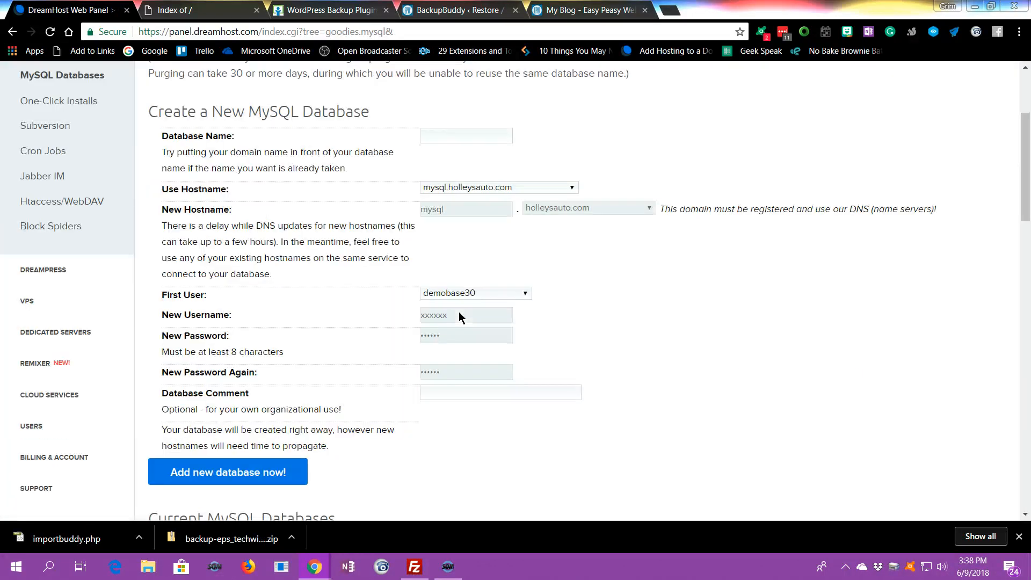
pyautogui.scroll(-2, 460, 313)
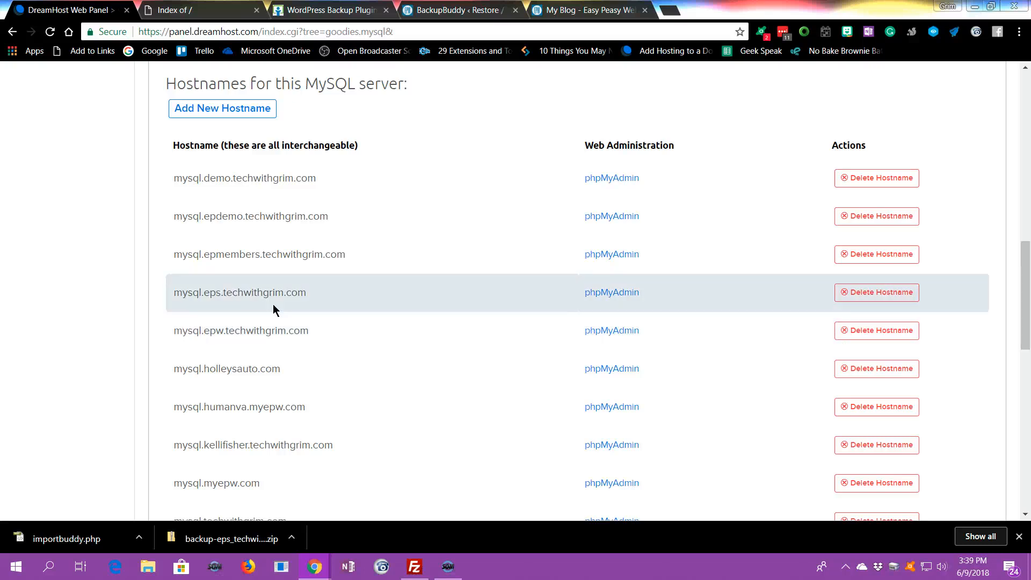
pyautogui.moveTo(310, 330); pyautogui.dragTo(216, 331)
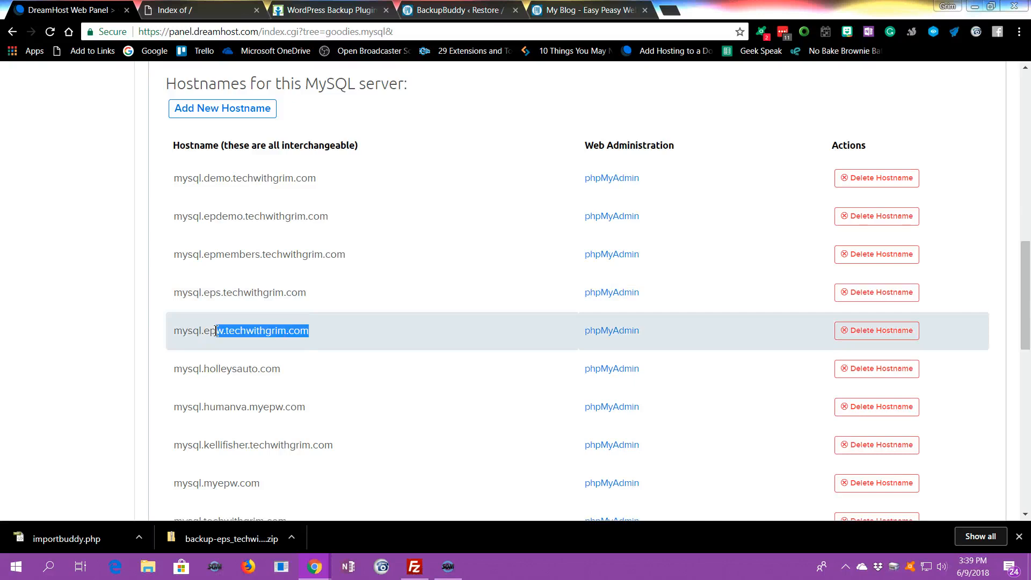
pyautogui.tripleClick(216, 330)
pyautogui.rightClick(217, 331)
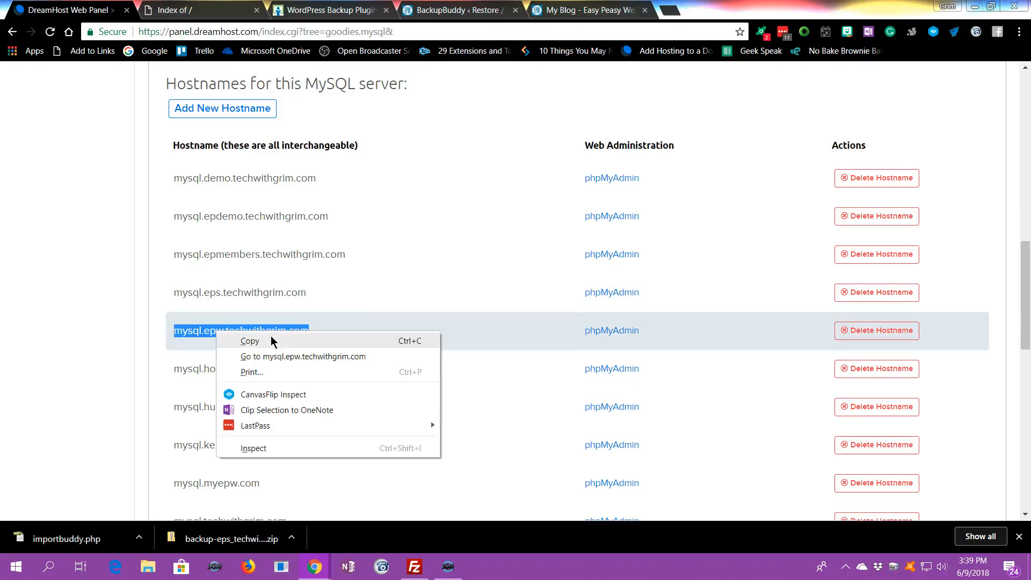
pyautogui.click(271, 339)
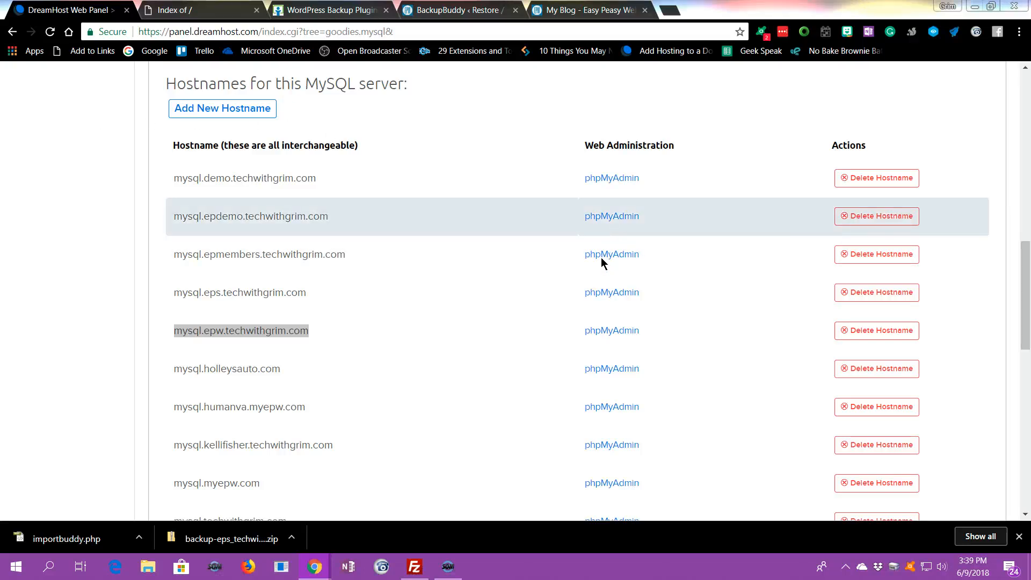
# Open the settings of the user assigned to the epwtestdata database and copy the database username.
pyautogui.scroll(-10, 601, 257)
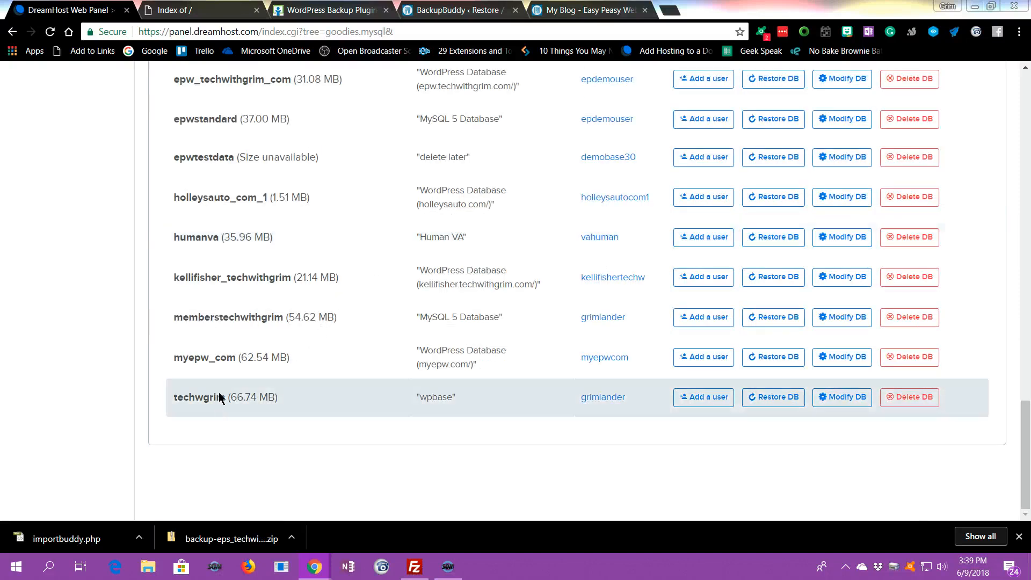
pyautogui.scroll(2, 230, 339)
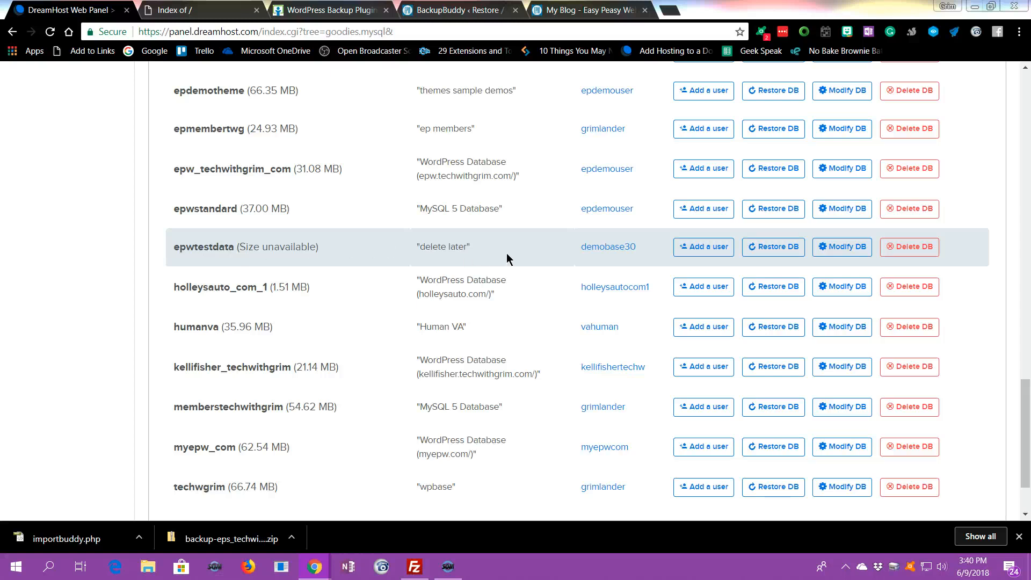
pyautogui.click(605, 250)
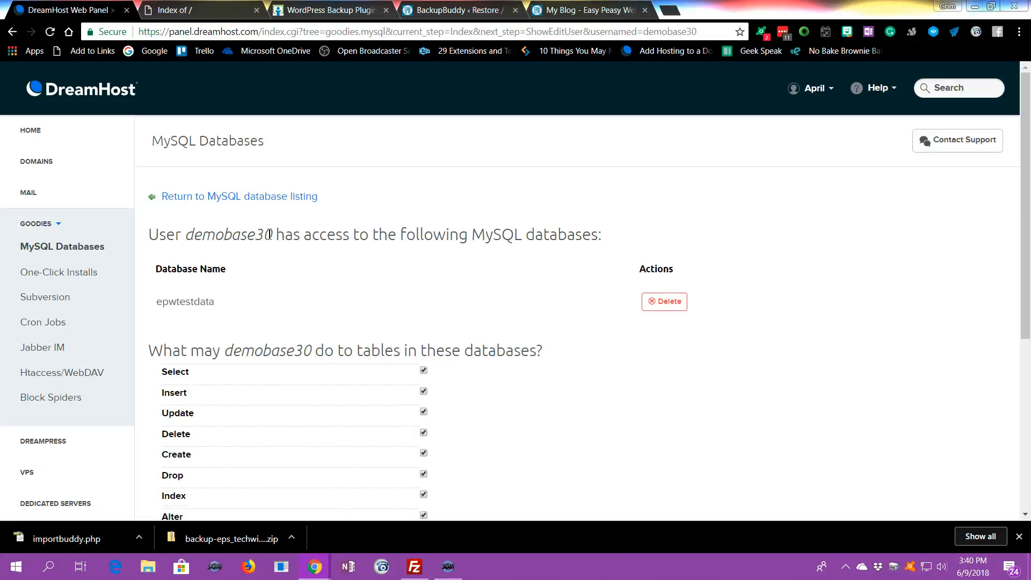
pyautogui.moveTo(273, 234); pyautogui.dragTo(185, 234)
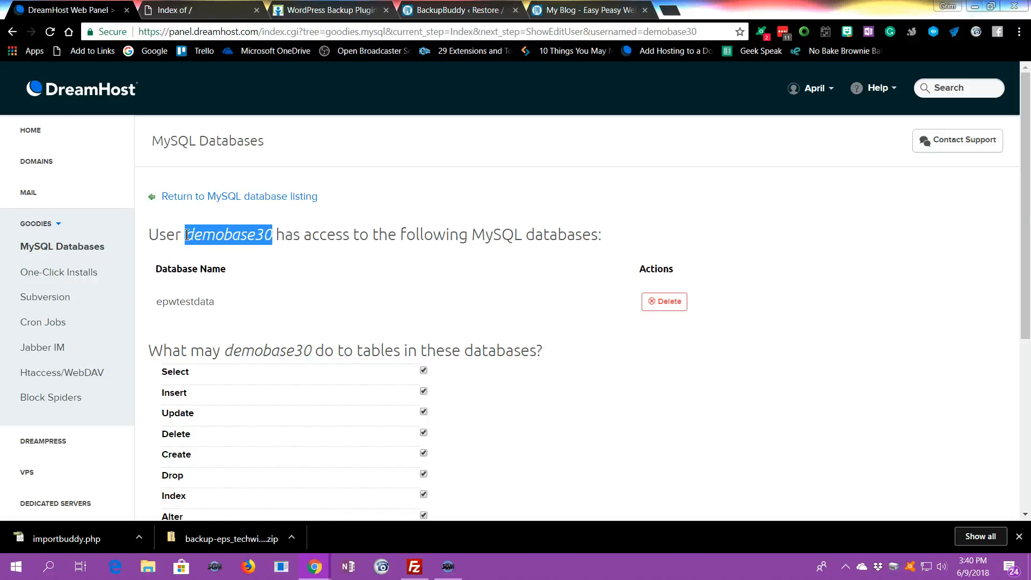
pyautogui.rightClick(208, 236)
pyautogui.click(253, 247)
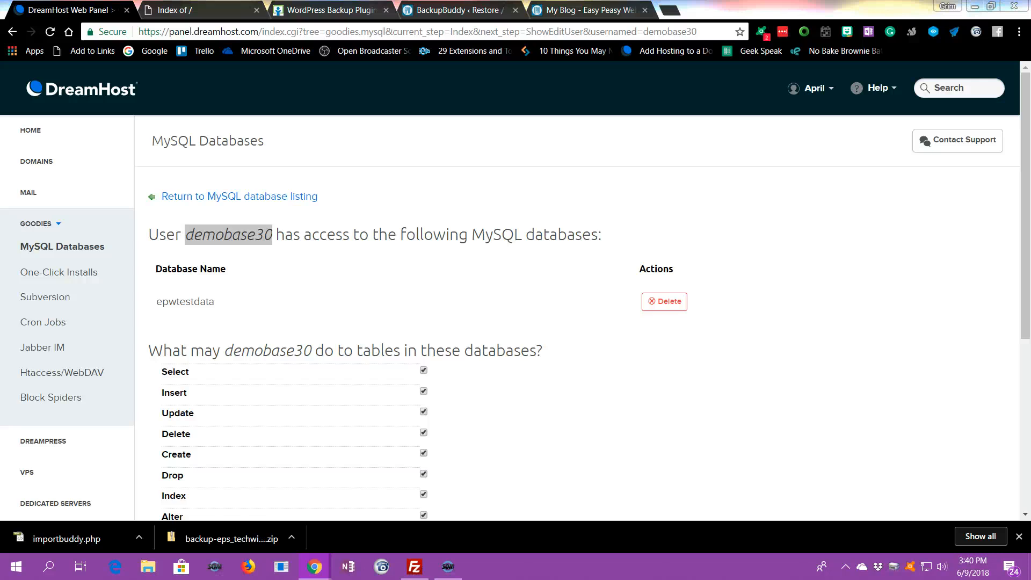
# Reveal the current password of the epwtestdata database user and copy it.
pyautogui.scroll(-5, 350, 279)
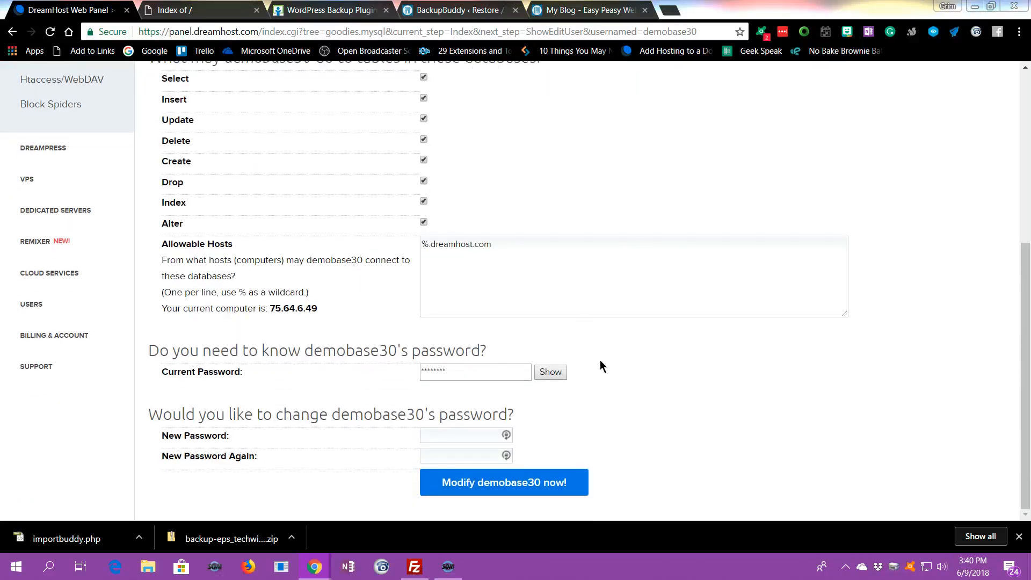
pyautogui.click(553, 372)
pyautogui.moveTo(495, 370); pyautogui.dragTo(333, 375)
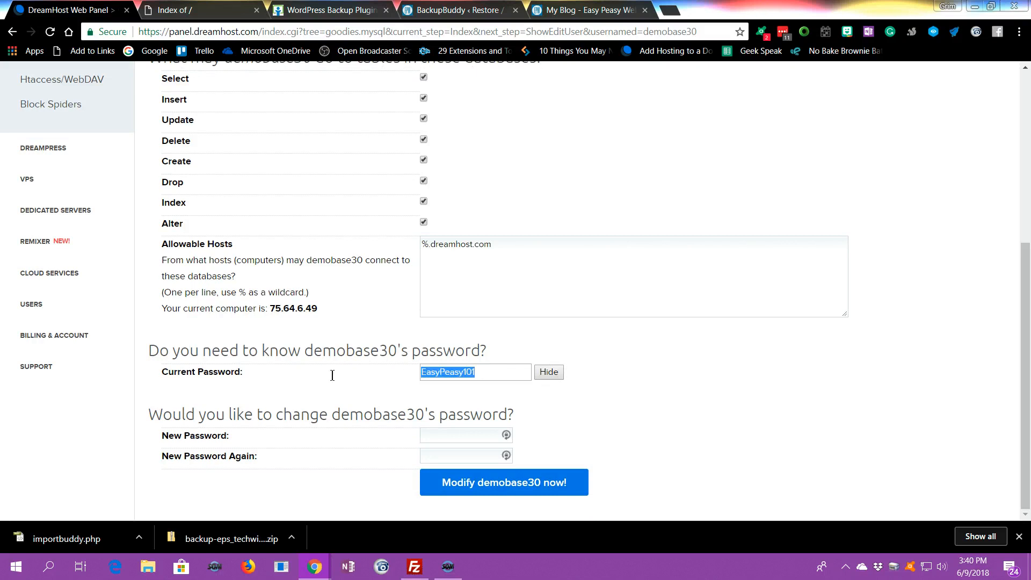
pyautogui.rightClick(443, 376)
pyautogui.click(486, 385)
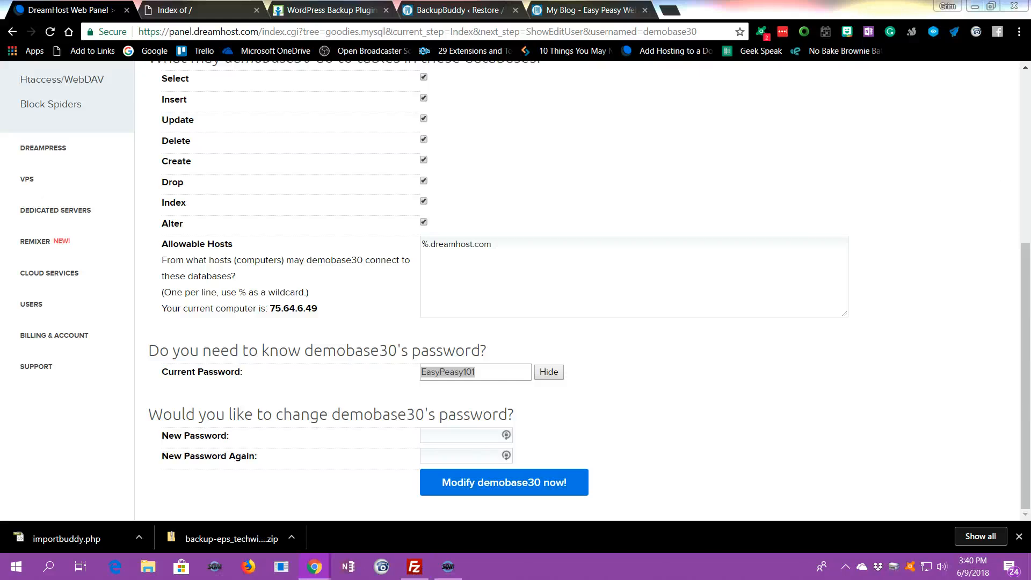
# Switch to the epw.techwithgrim.com index page and reload it to refresh the file listing.
pyautogui.click(198, 10)
pyautogui.rightClick(324, 259)
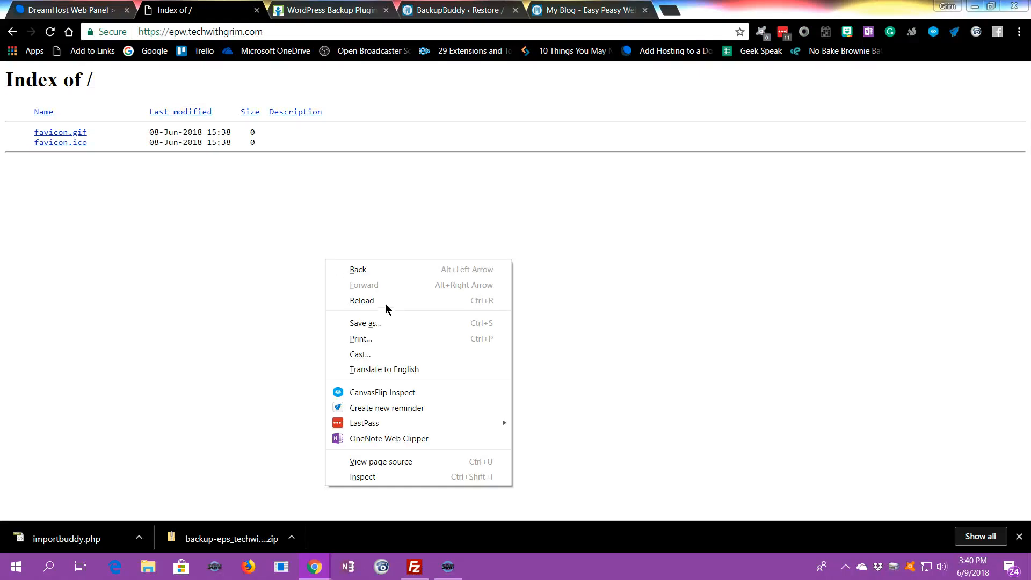
pyautogui.click(385, 302)
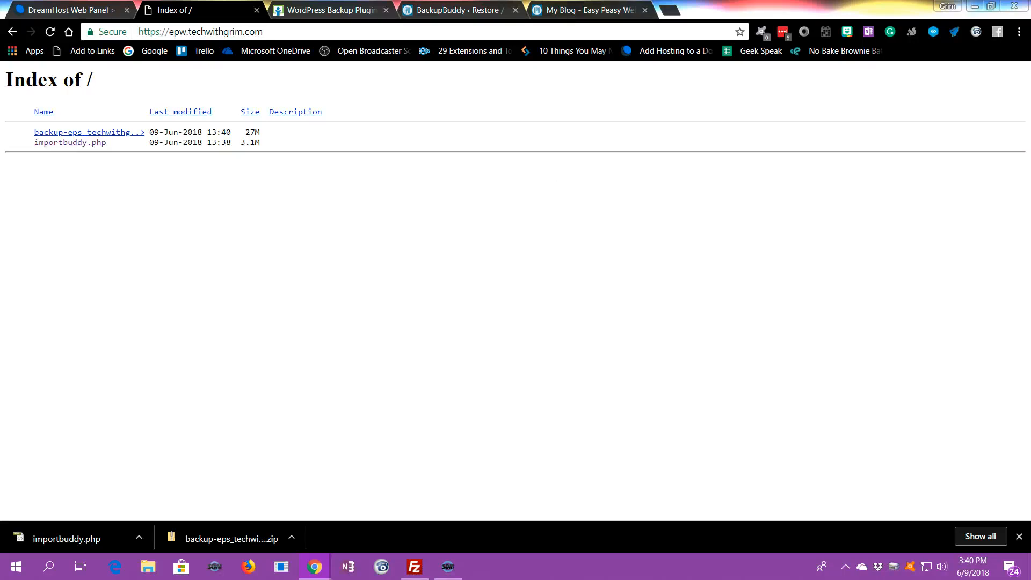
# Look over the original Easy Peasy demo site's My Blog page and open its Home page.
pyautogui.click(592, 14)
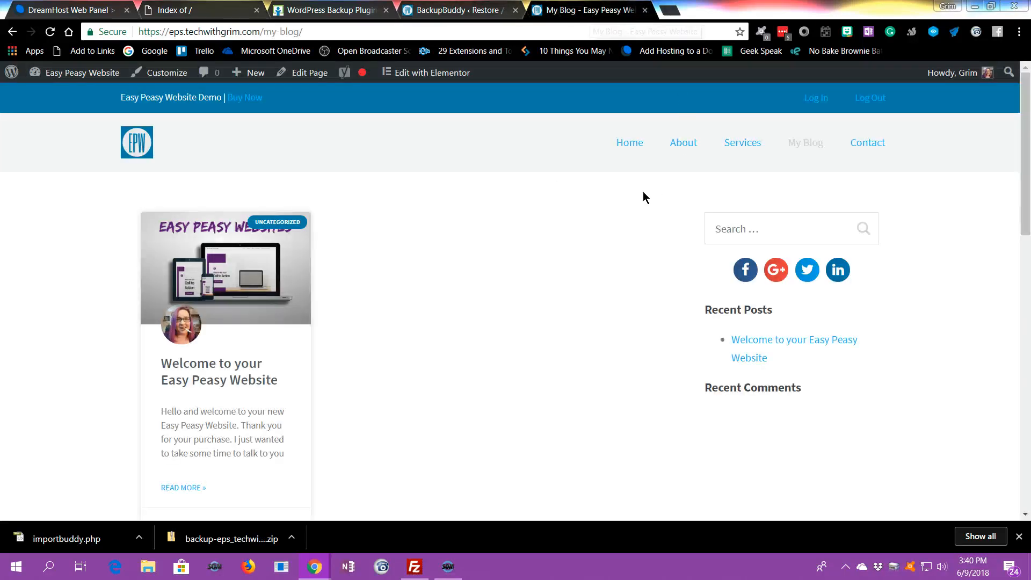
pyautogui.scroll(-15, 513, 239)
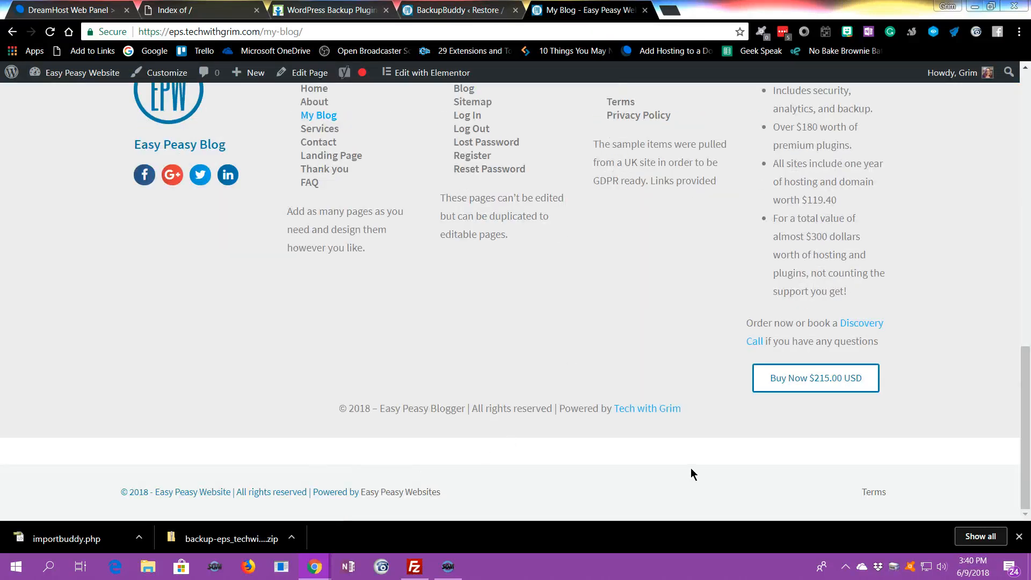
pyautogui.scroll(15, 624, 236)
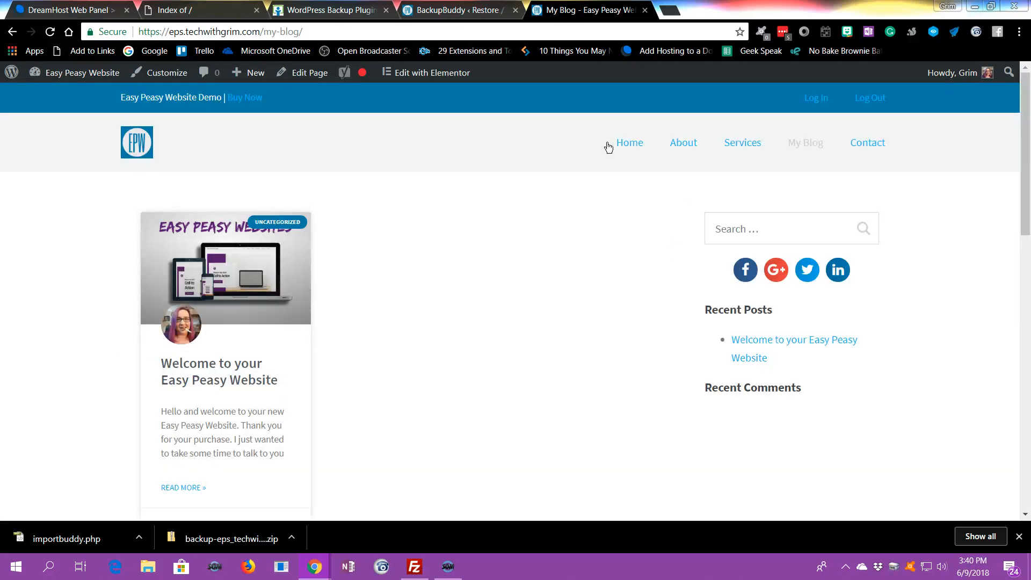
pyautogui.click(639, 143)
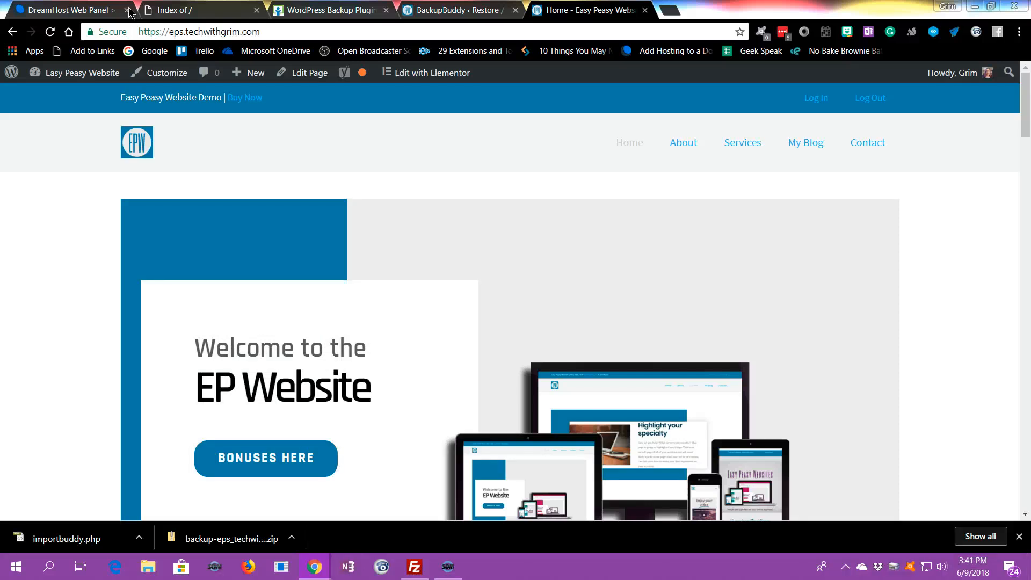
# Return to BackupBuddy's Restore / Migrate page and review the options for the local complete backup.
pyautogui.click(453, 8)
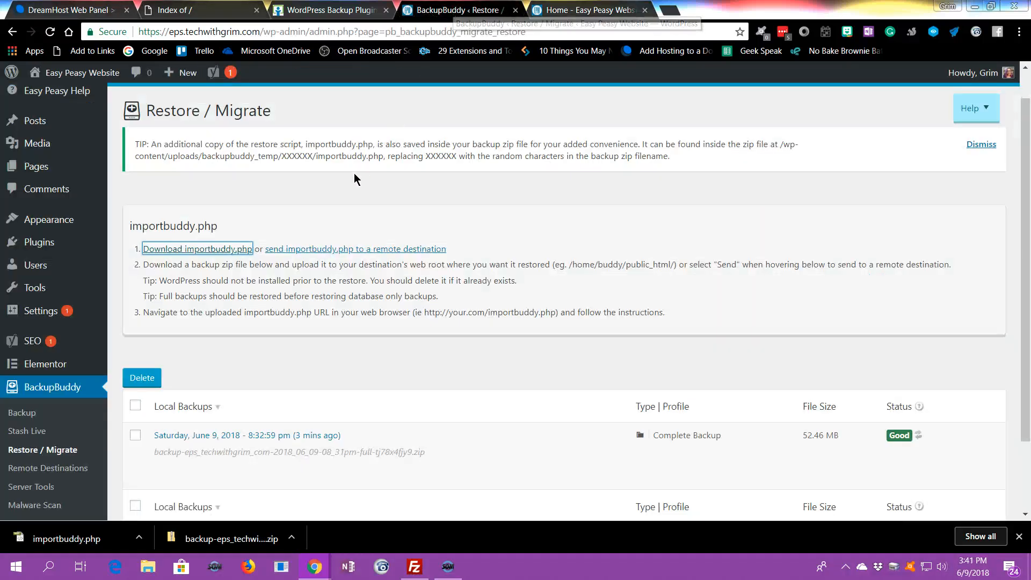
pyautogui.scroll(-3, 306, 259)
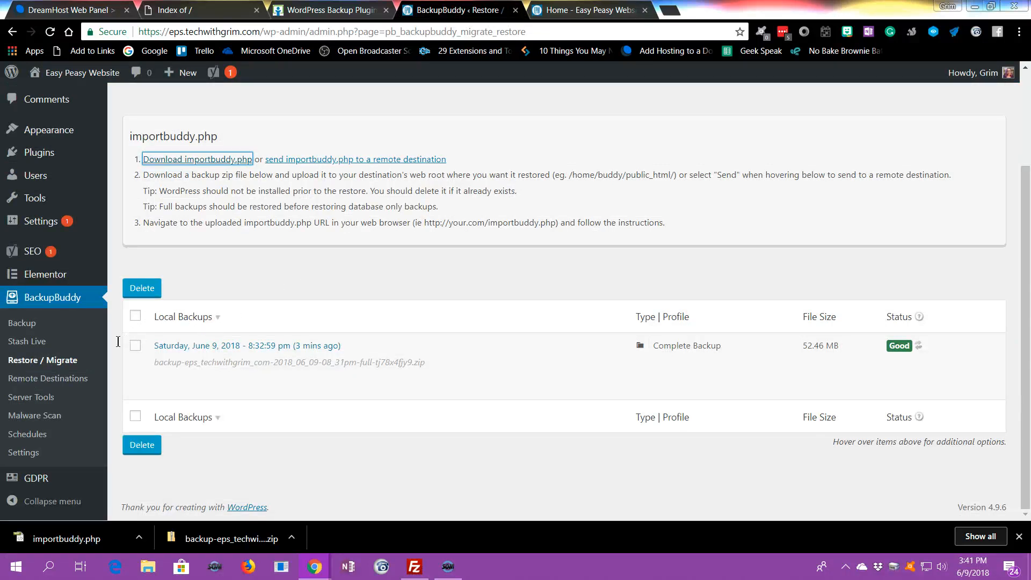
pyautogui.moveTo(471, 341)
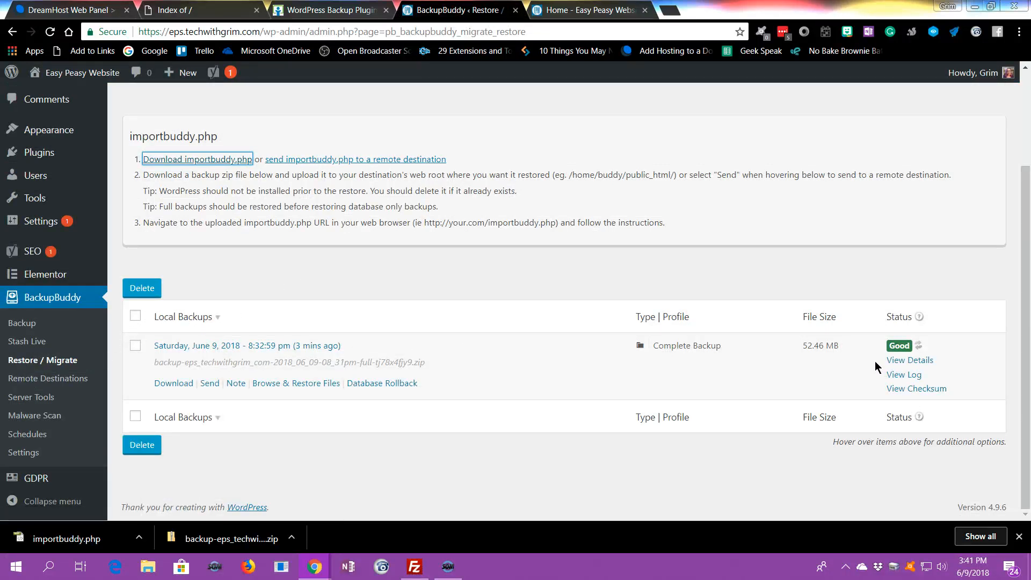
# Open BackupBuddy's Backup page, review the backup profiles and tick the complete backup in the local backups list.
pyautogui.click(21, 323)
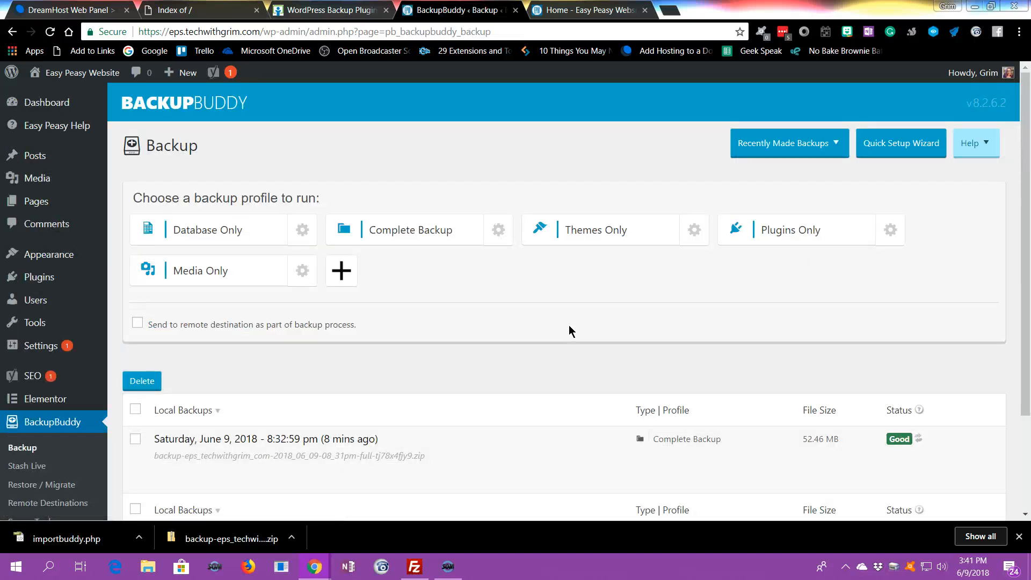
pyautogui.scroll(-2, 569, 330)
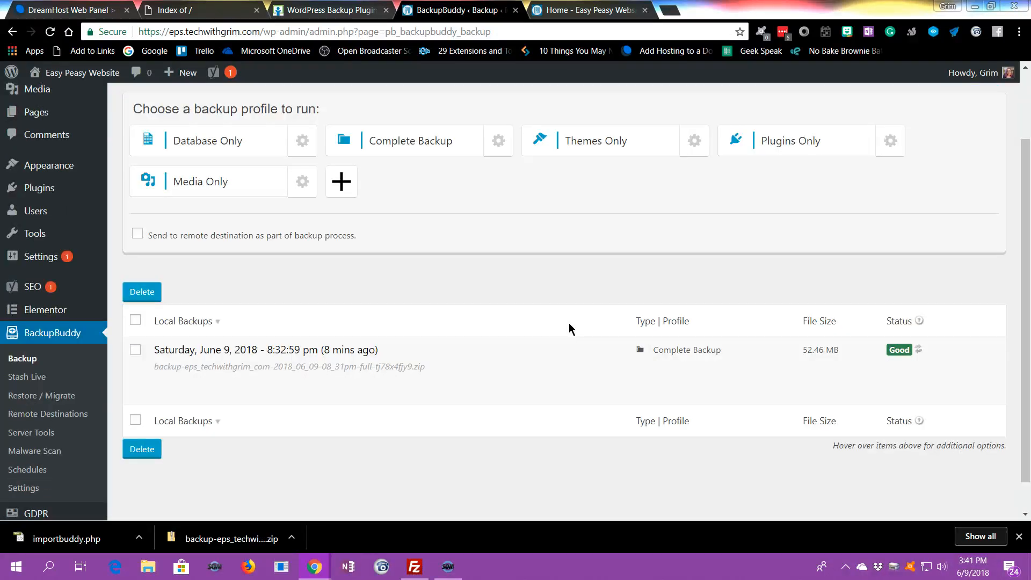
pyautogui.scroll(-1, 242, 361)
pyautogui.moveTo(137, 323)
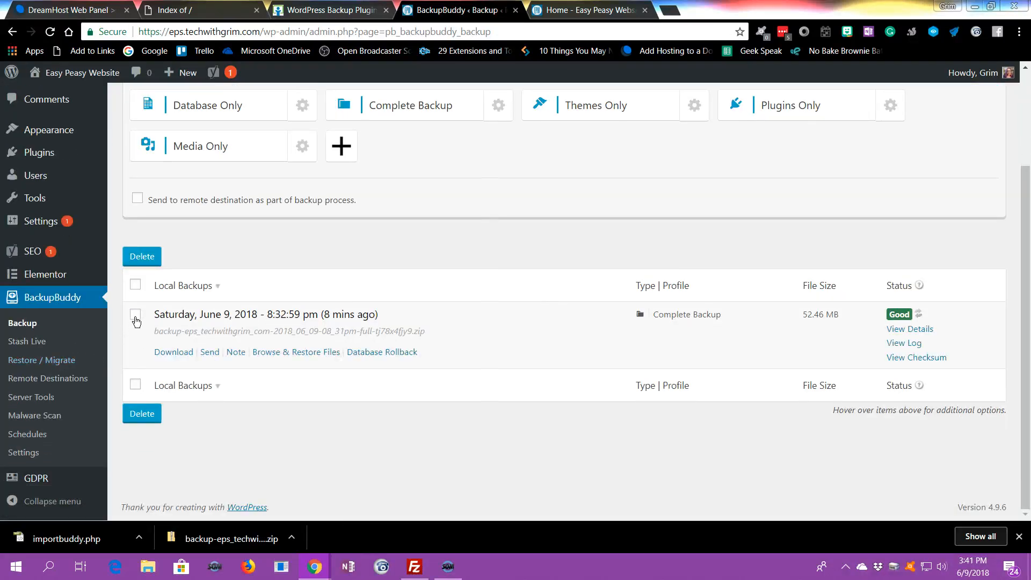
pyautogui.click(305, 319)
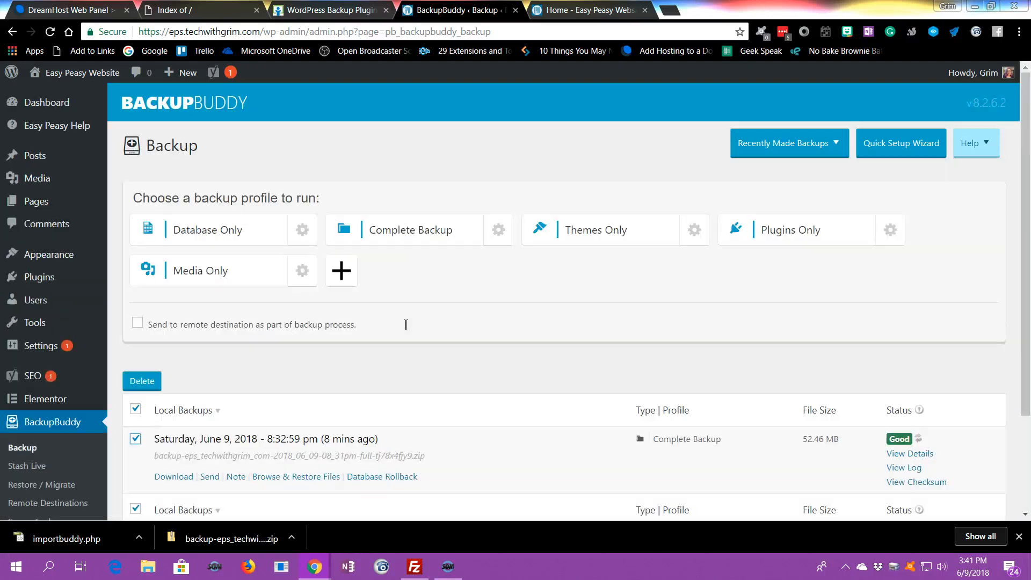
pyautogui.scroll(3, 409, 330)
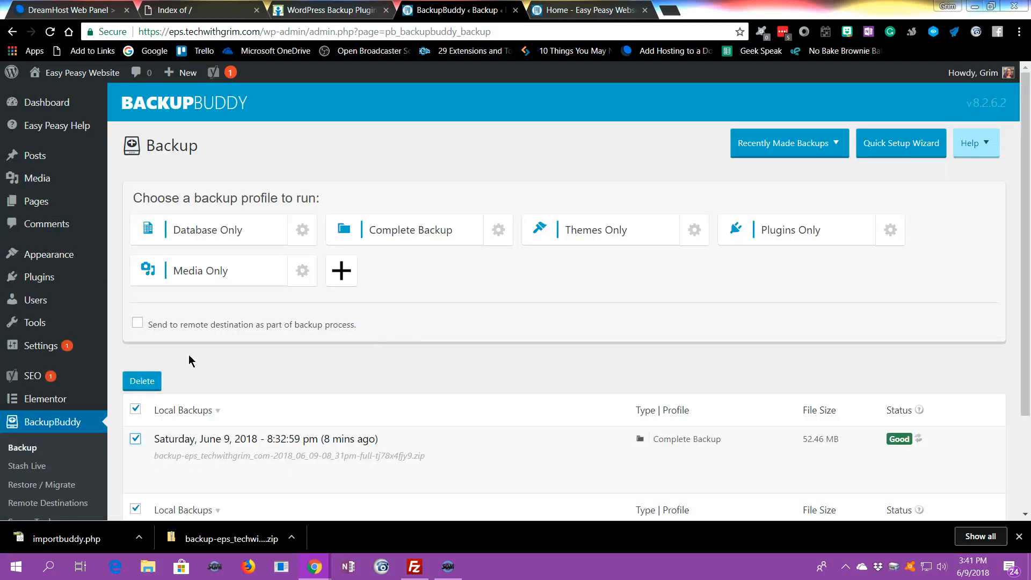
pyautogui.scroll(-2, 73, 376)
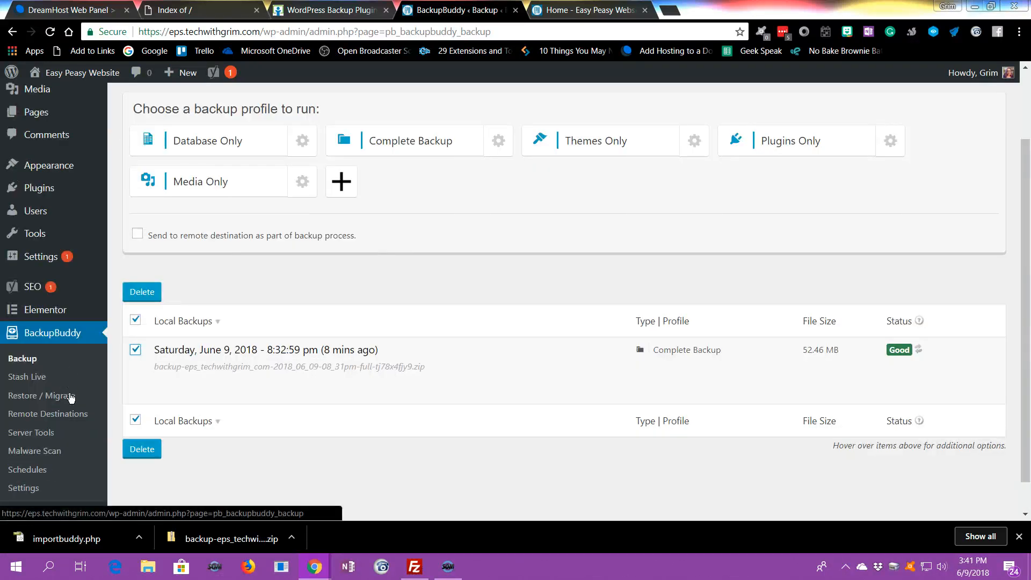
# Open the BackupBuddy settings and review the email notification, local archive storage limit and database default options.
pyautogui.click(24, 491)
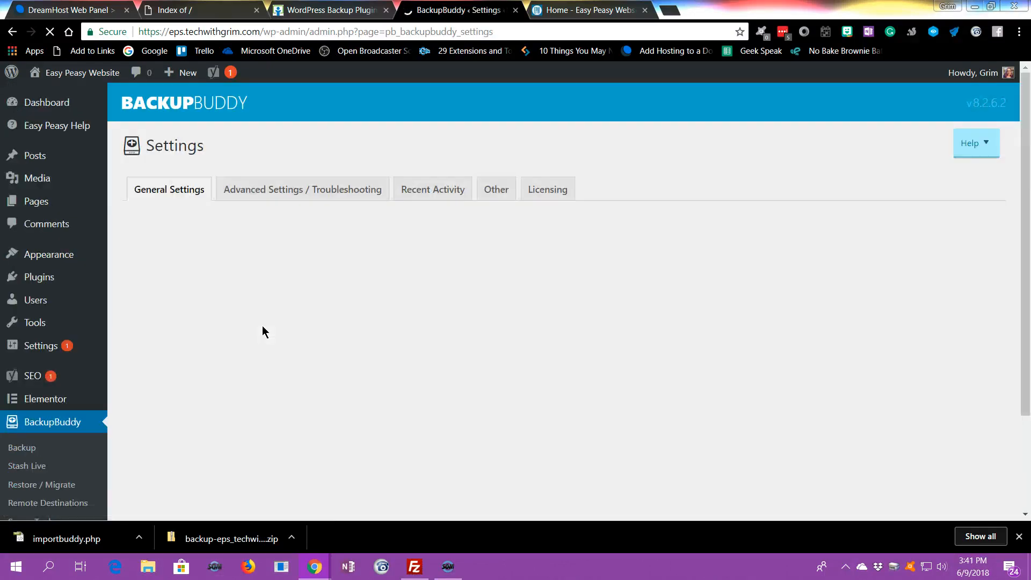
pyautogui.scroll(-5, 341, 242)
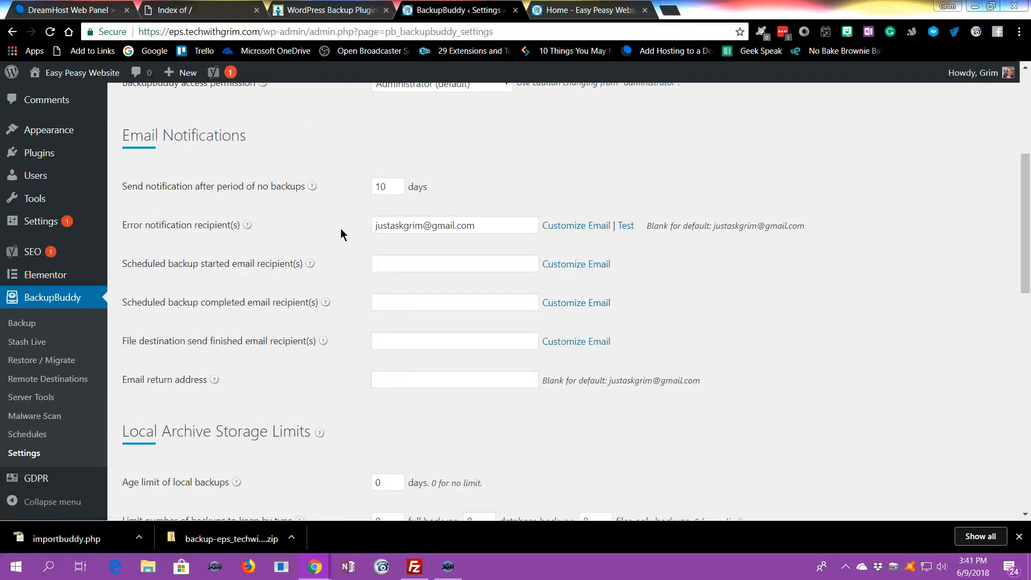
pyautogui.scroll(-5, 341, 228)
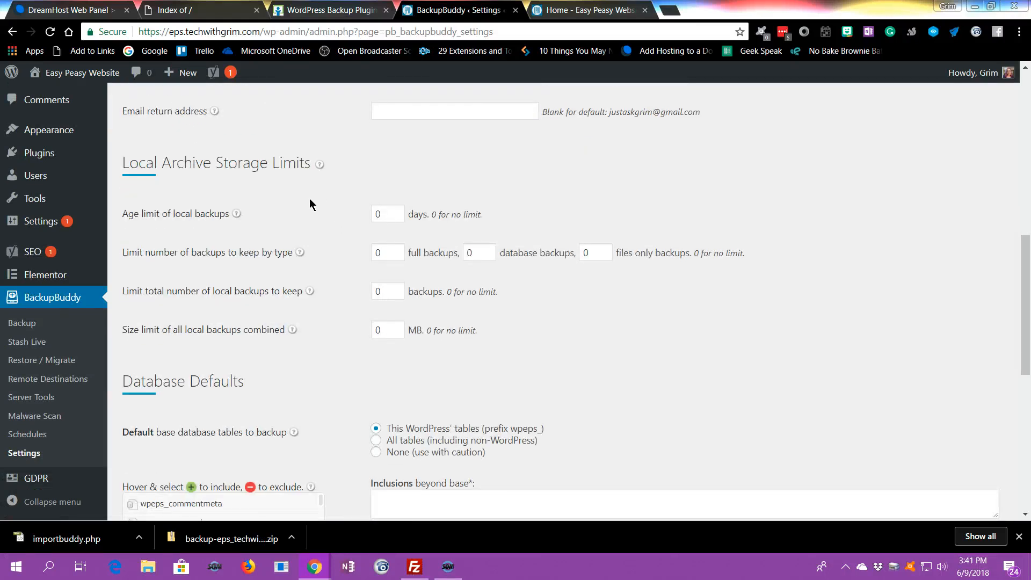
pyautogui.scroll(-2, 317, 268)
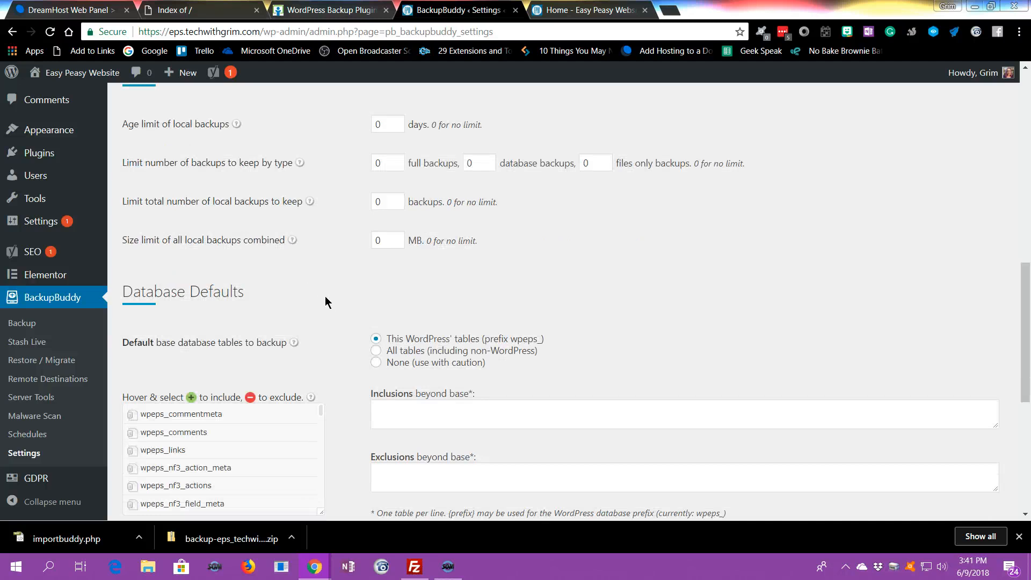
pyautogui.scroll(3, 329, 298)
pyautogui.scroll(5, 162, 359)
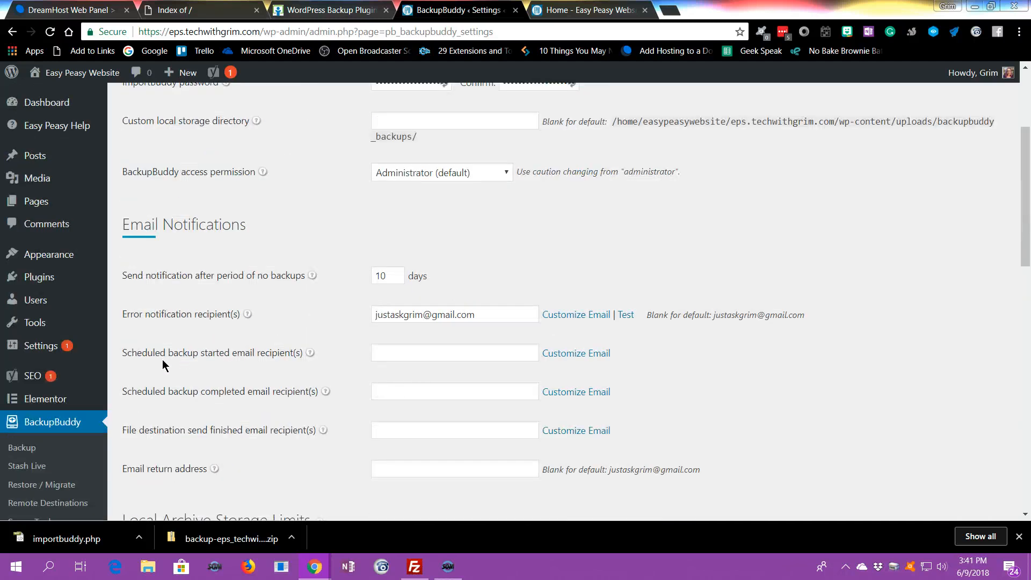
pyautogui.scroll(3, 163, 360)
# Open the BackupBuddy Quick Setup Wizard from the Backup page and examine the available backup destinations.
pyautogui.click(26, 448)
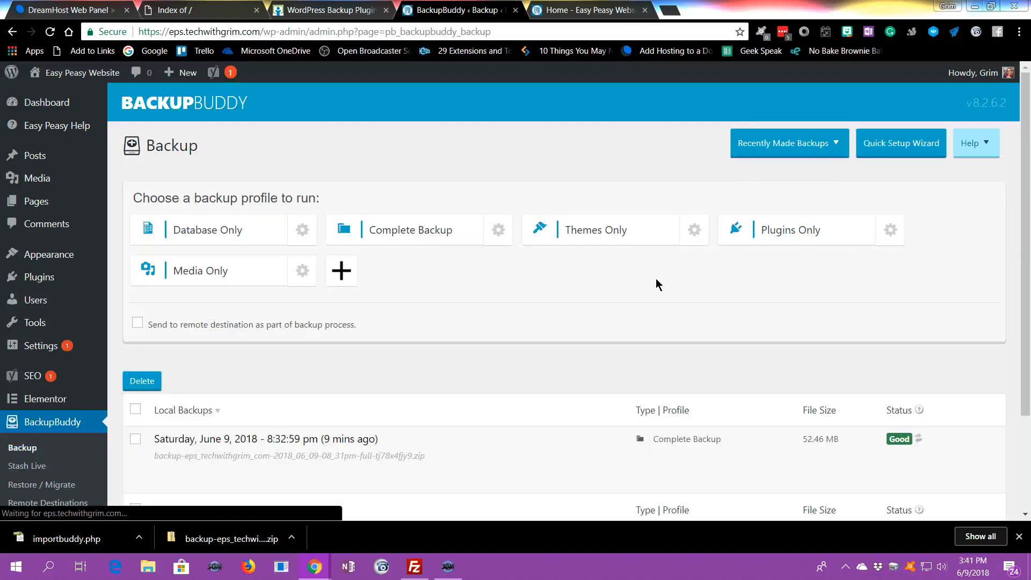
pyautogui.click(902, 143)
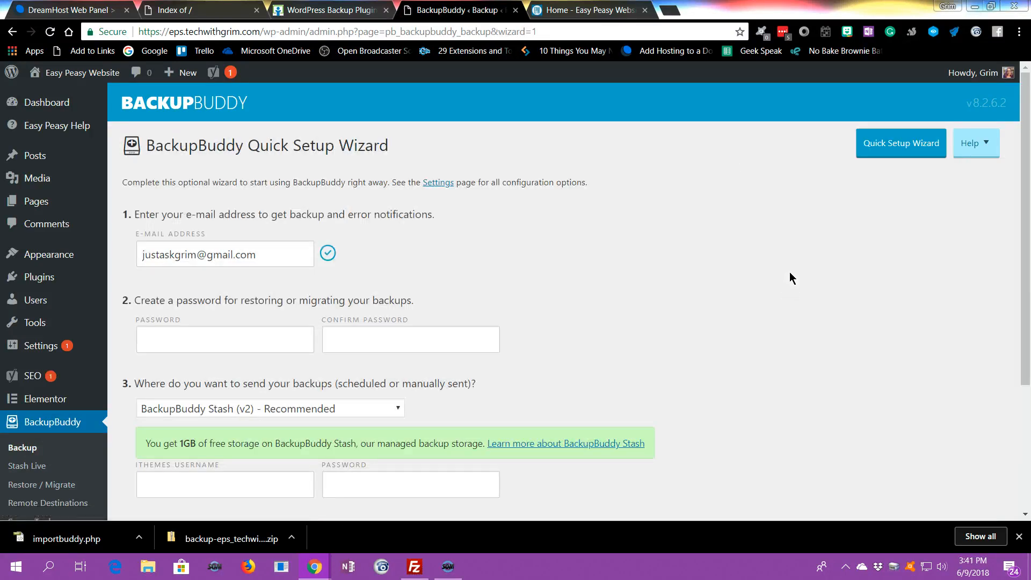
pyautogui.scroll(-3, 538, 260)
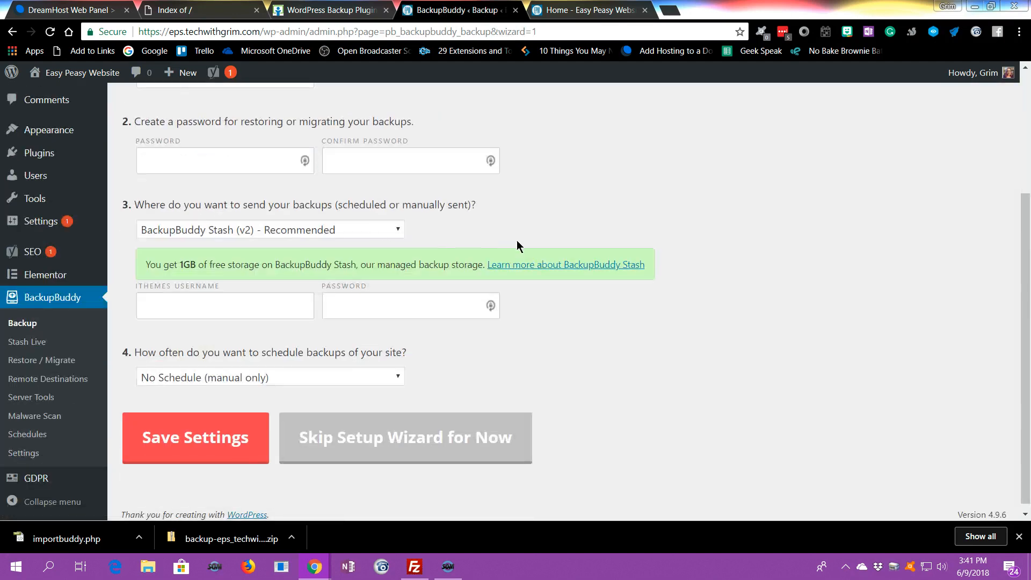
pyautogui.click(347, 235)
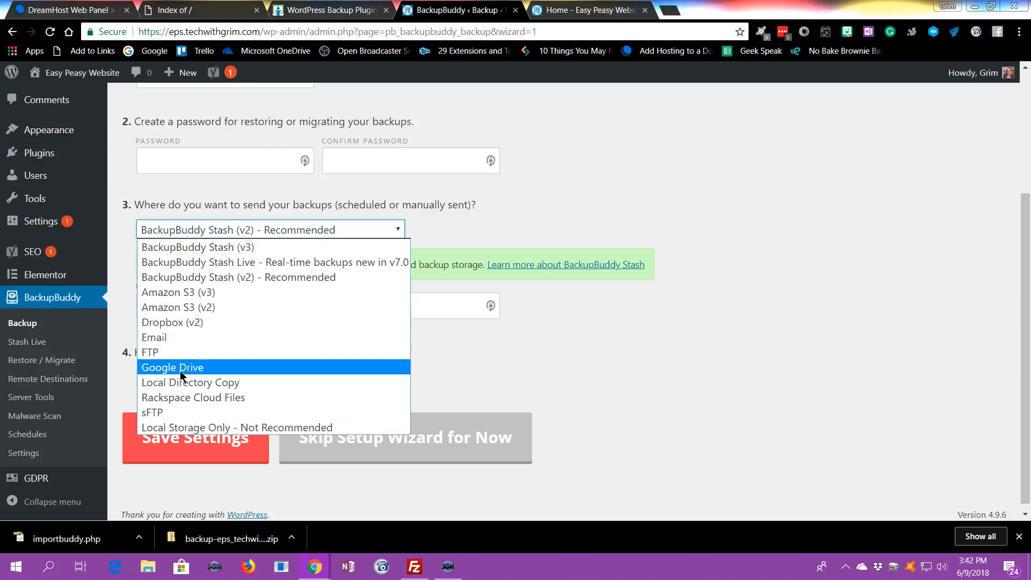
pyautogui.click(673, 414)
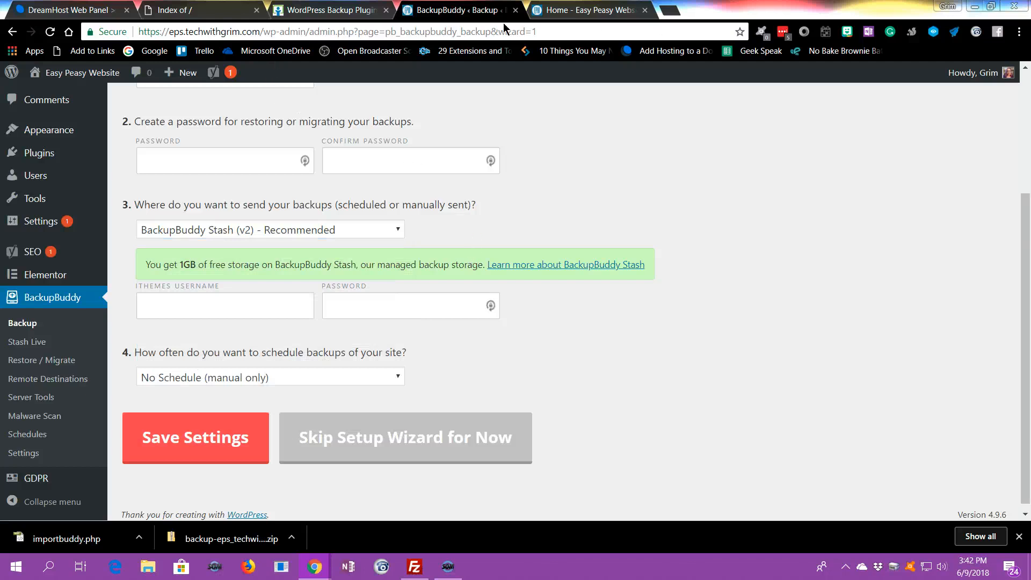
# Find the BackupBuddy pricing plans on the iThemes purchase page and dismiss the coupon popup covering them.
pyautogui.click(347, 11)
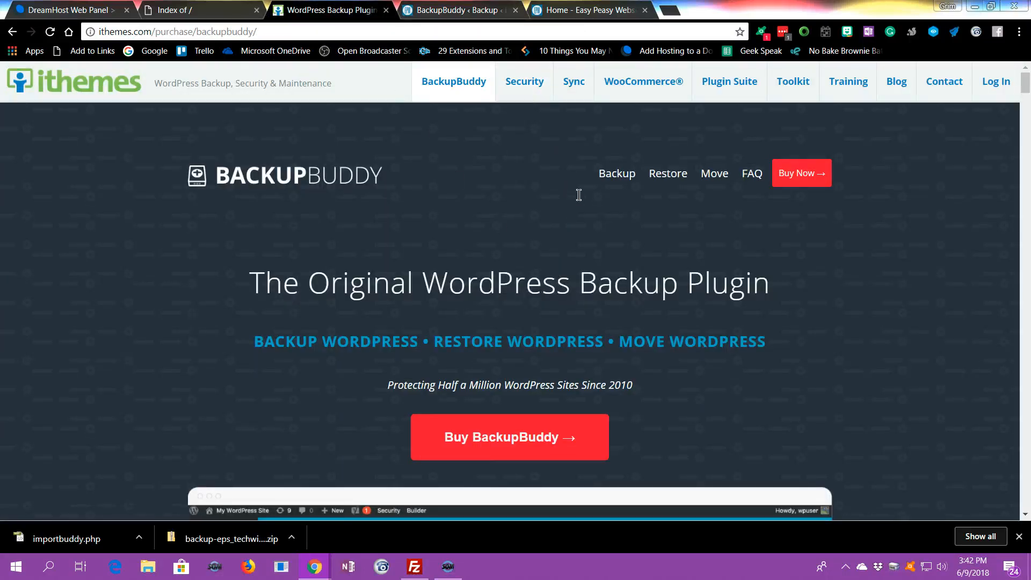
pyautogui.scroll(-15, 750, 193)
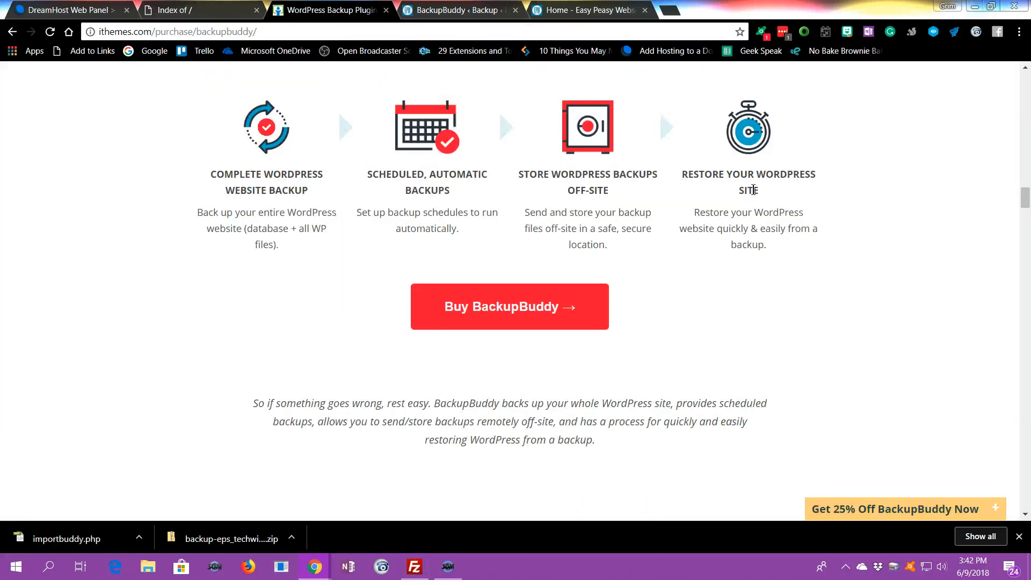
pyautogui.scroll(-15, 753, 189)
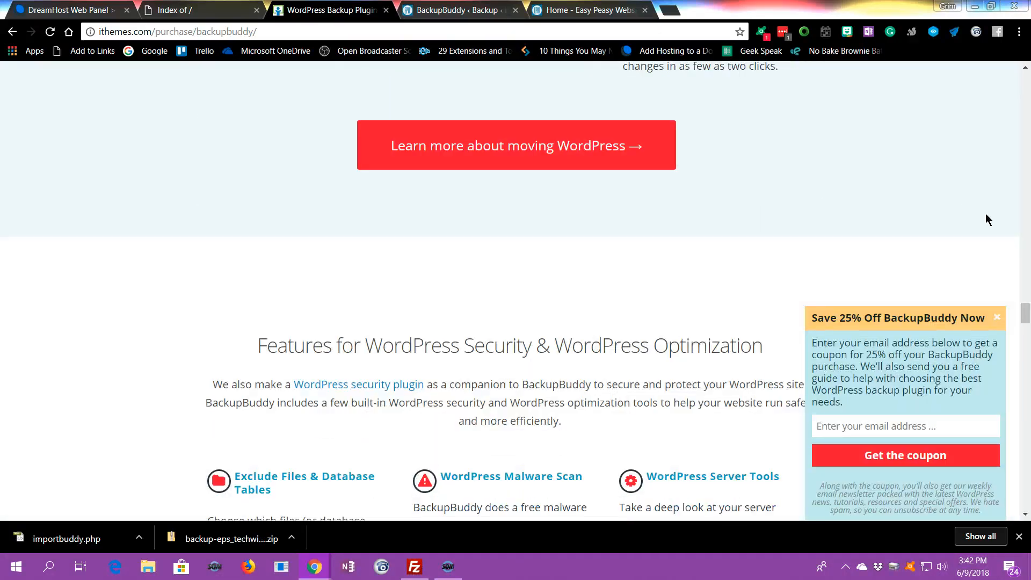
pyautogui.moveTo(1025, 316); pyautogui.dragTo(1025, 483)
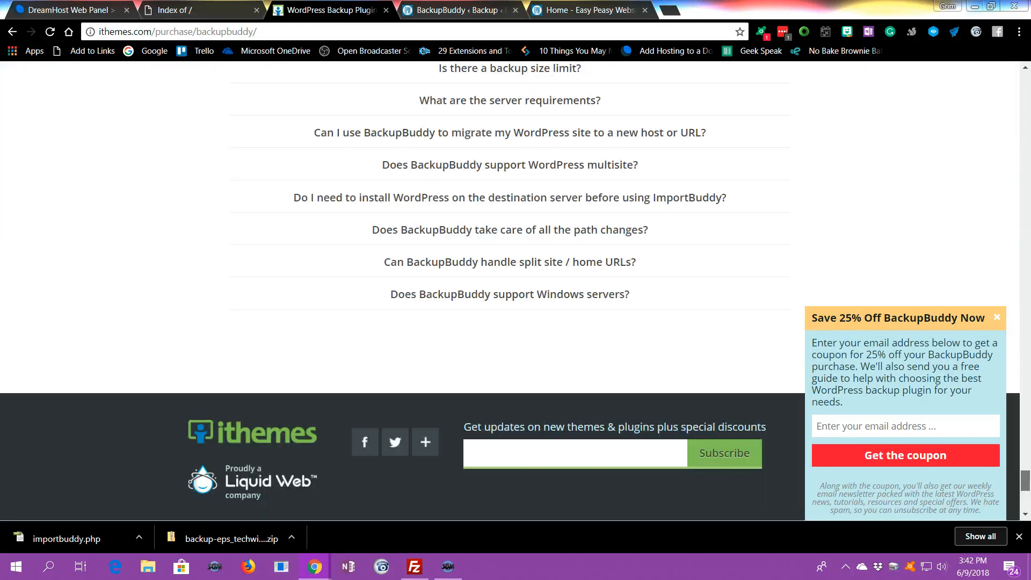
pyautogui.scroll(10, 641, 197)
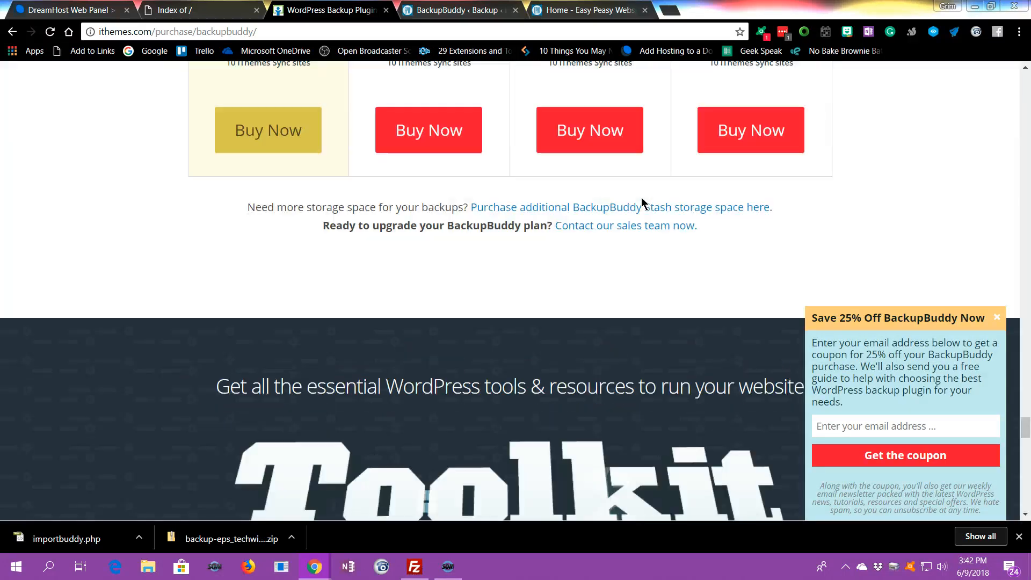
pyautogui.scroll(5, 642, 202)
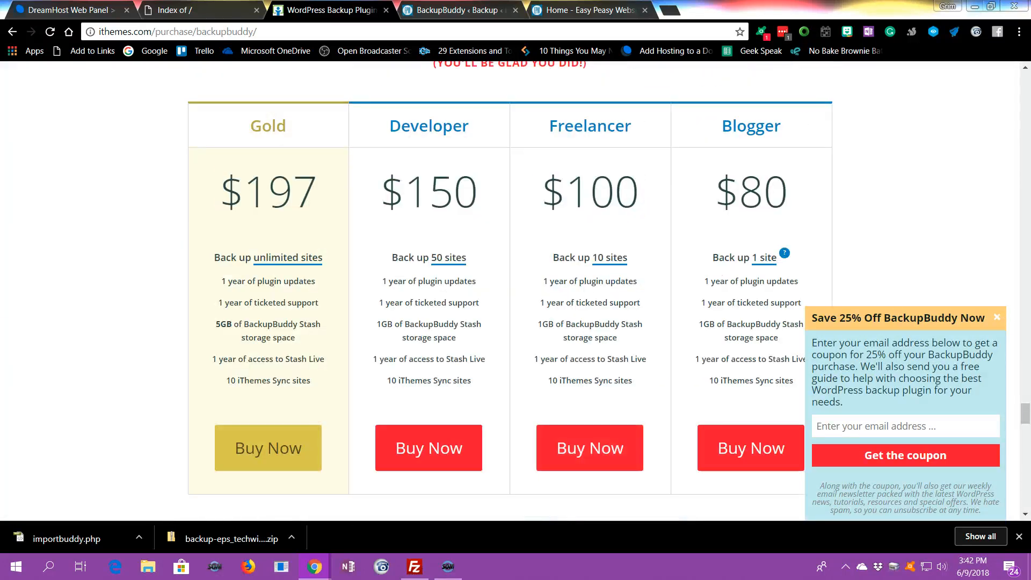
pyautogui.click(997, 317)
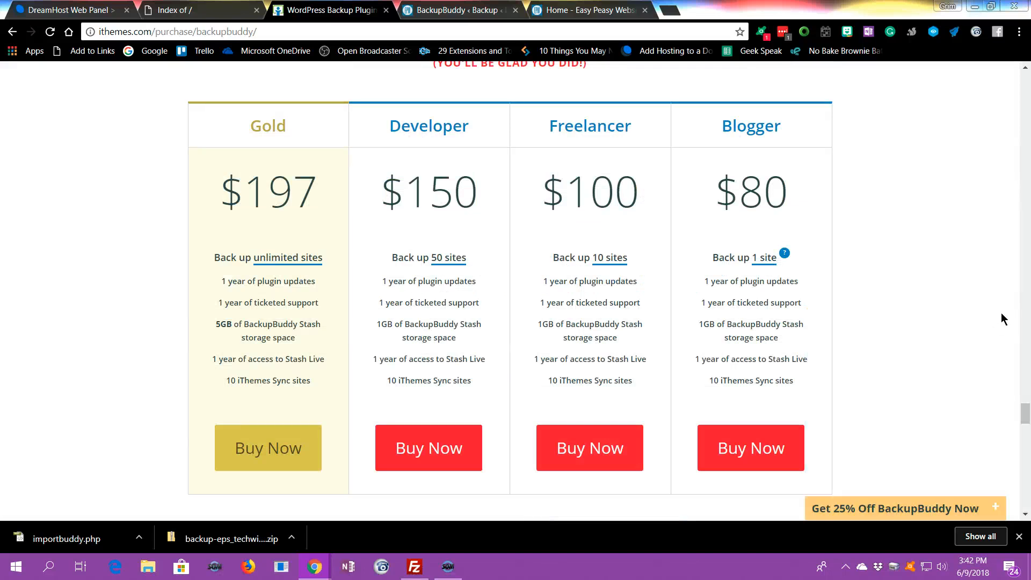
# Compare the Gold, Developer, Freelancer and Blogger plans, then review the testimonials and features on the BackupBuddy purchase page.
pyautogui.moveTo(788, 254)
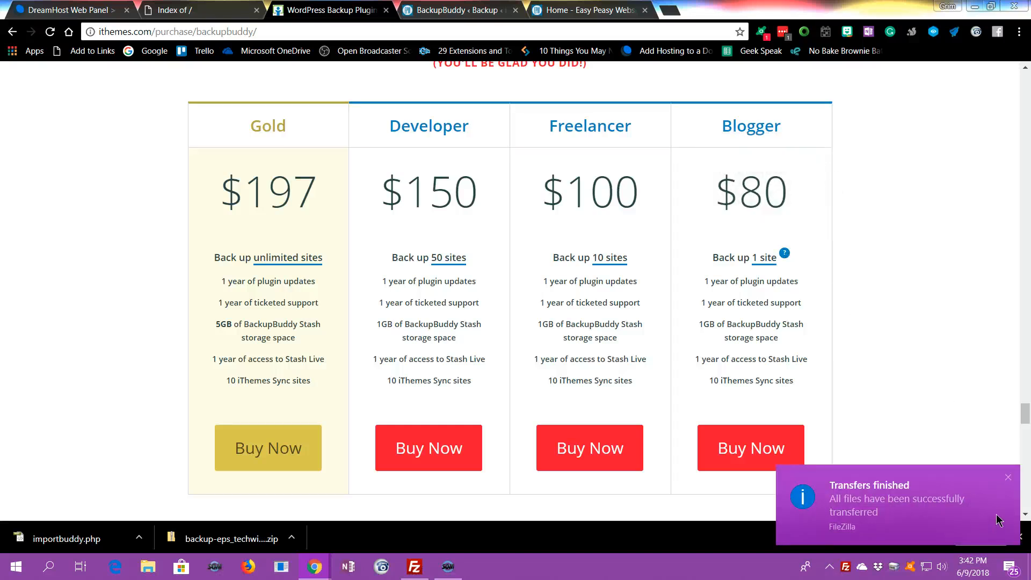
pyautogui.click(1008, 478)
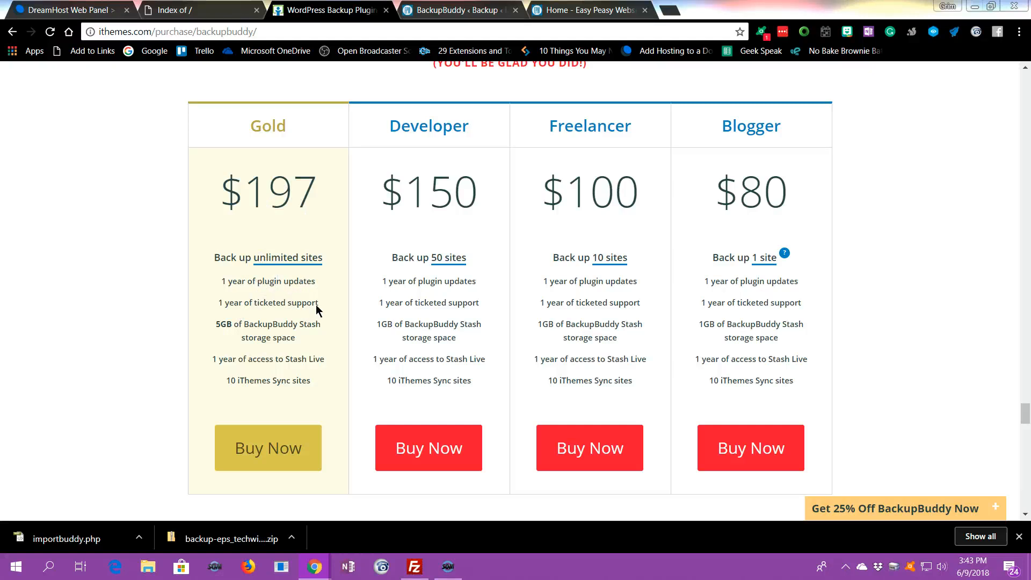
pyautogui.scroll(1, 580, 225)
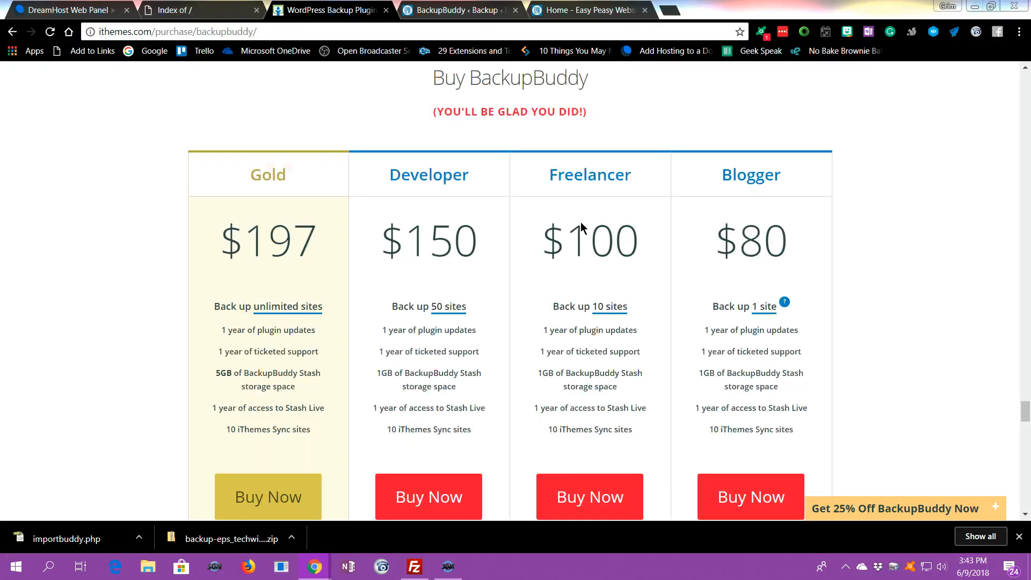
pyautogui.scroll(-10, 582, 221)
pyautogui.scroll(12, 710, 221)
pyautogui.scroll(-2, 710, 221)
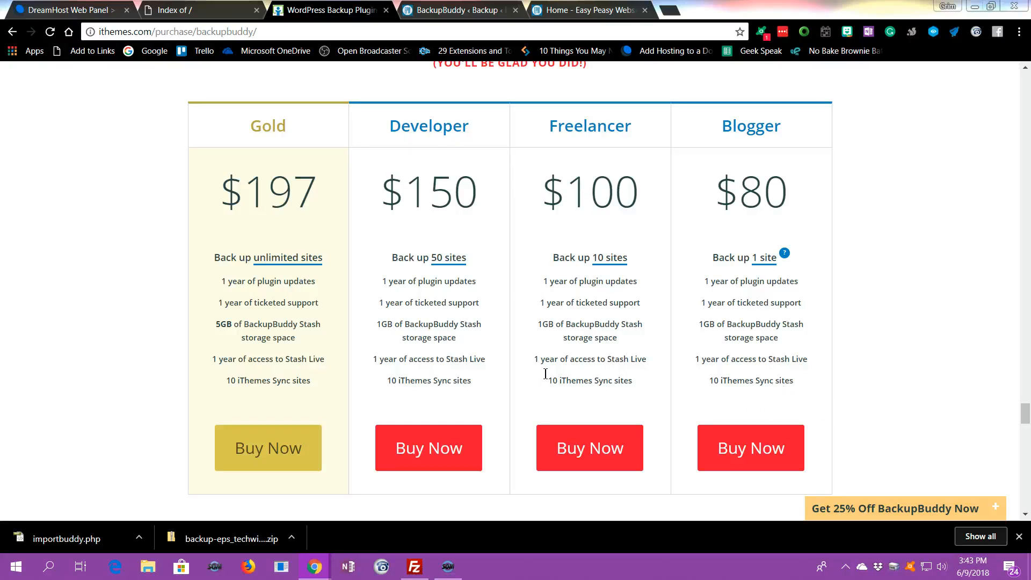
pyautogui.scroll(5, 520, 270)
pyautogui.scroll(15, 520, 265)
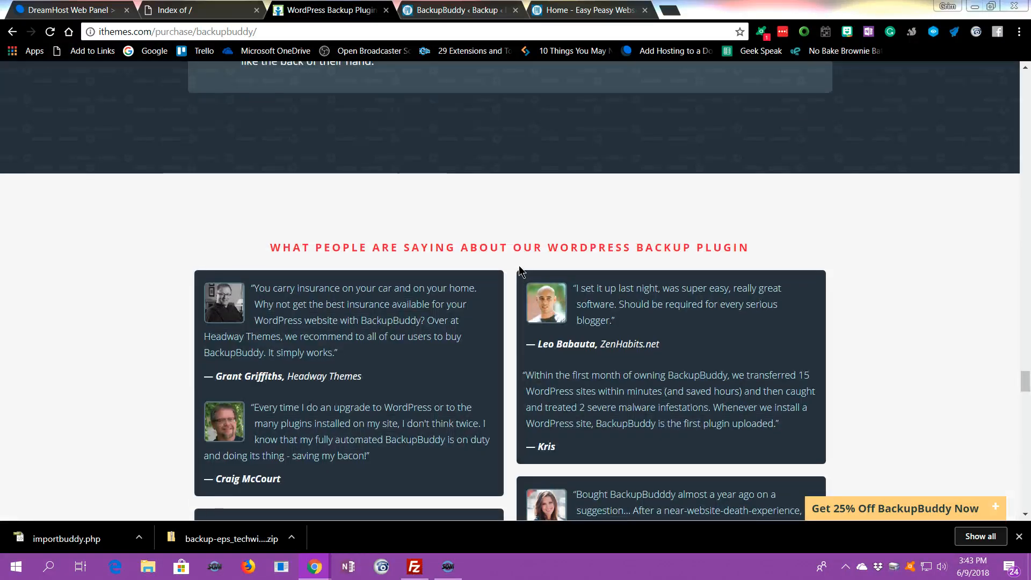
pyautogui.scroll(15, 523, 256)
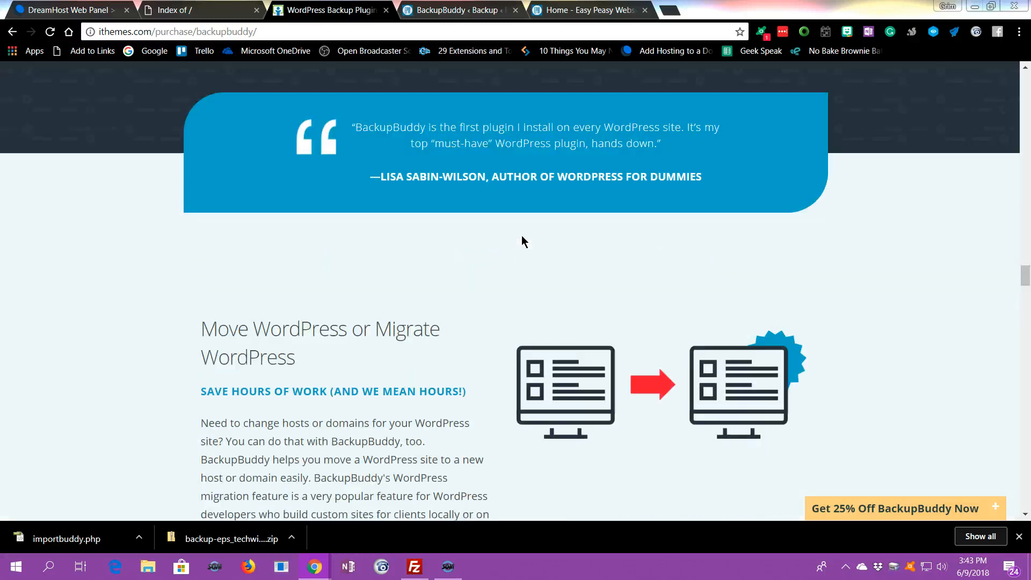
pyautogui.scroll(15, 529, 199)
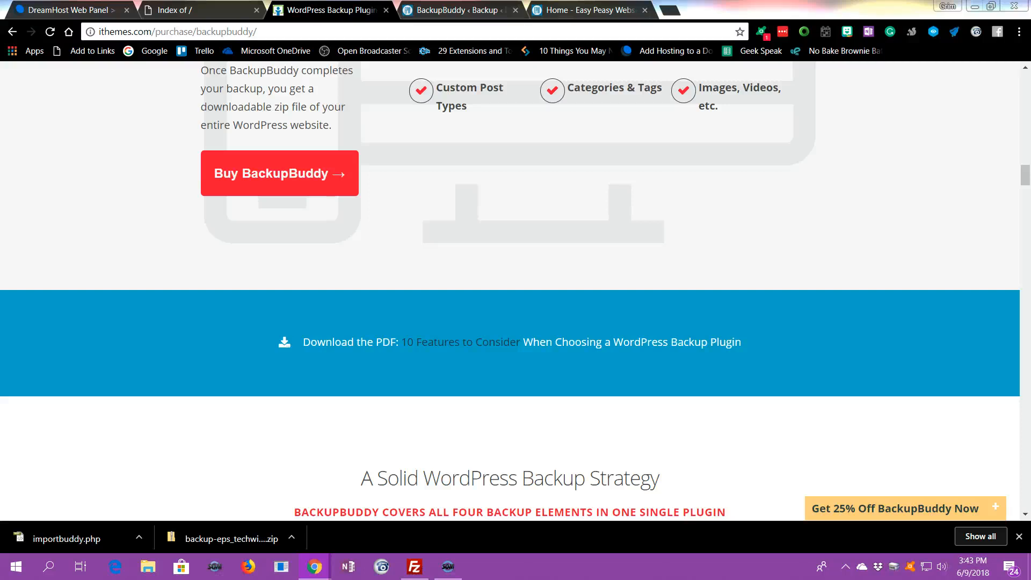
# Bring in the Trello tab and read the BackupBuddy card on The Tech Lounge Library's *Start Here* board, then close the card.
pyautogui.moveTo(1030, 105); pyautogui.dragTo(681, 15)
pyautogui.moveTo(916, 105); pyautogui.dragTo(836, 18)
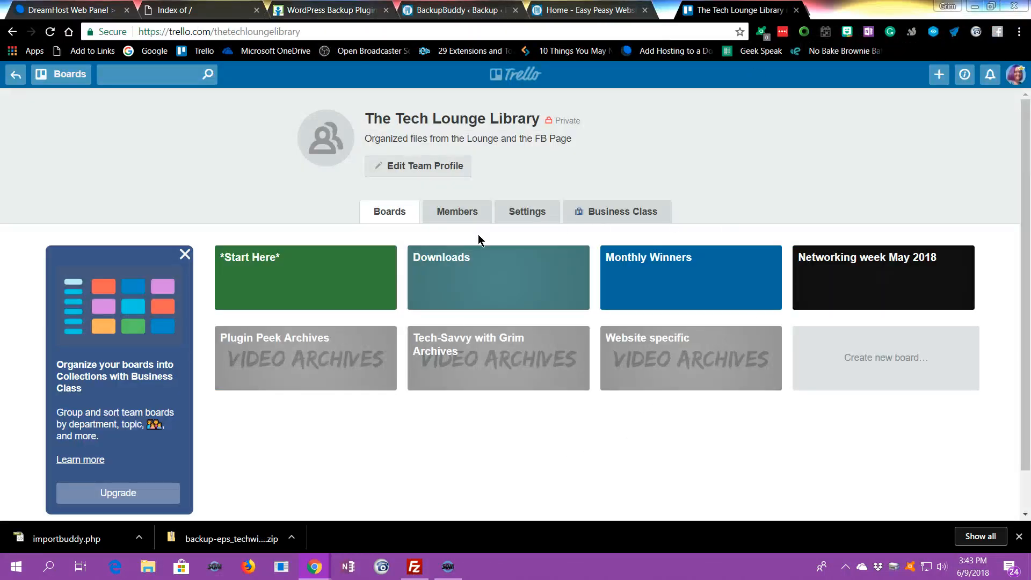
pyautogui.click(364, 277)
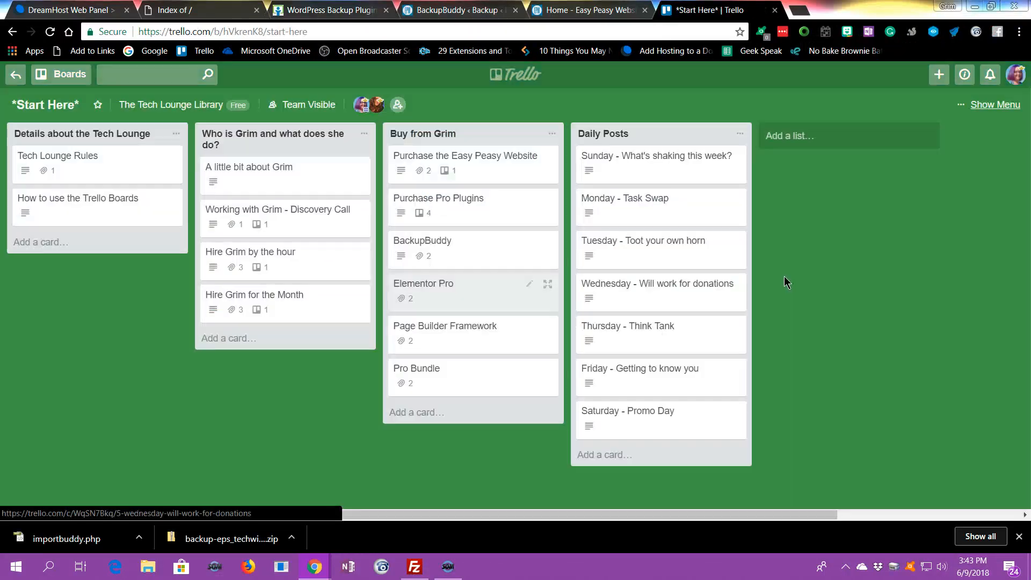
pyautogui.click(455, 251)
pyautogui.scroll(-2, 608, 266)
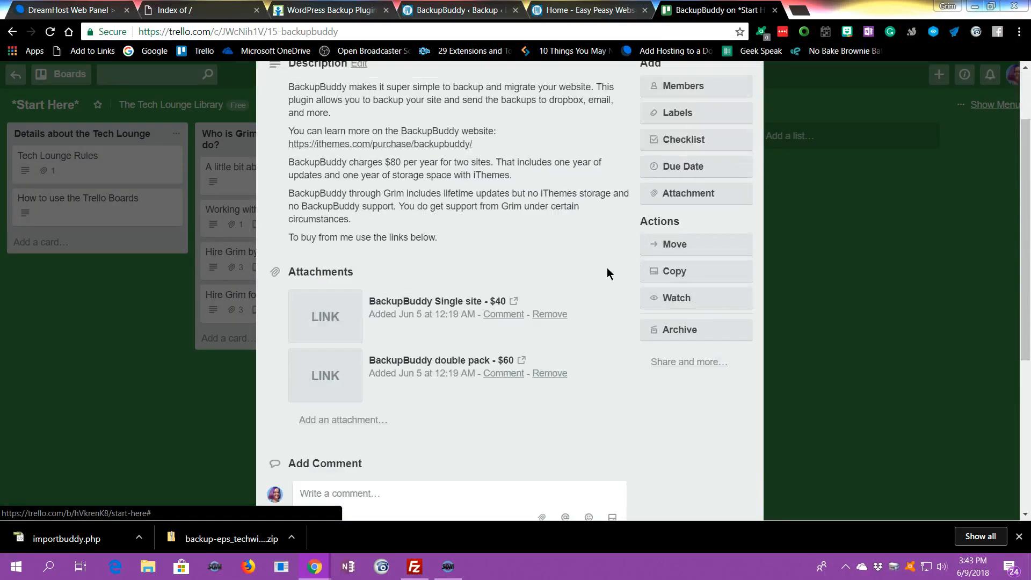
pyautogui.click(817, 239)
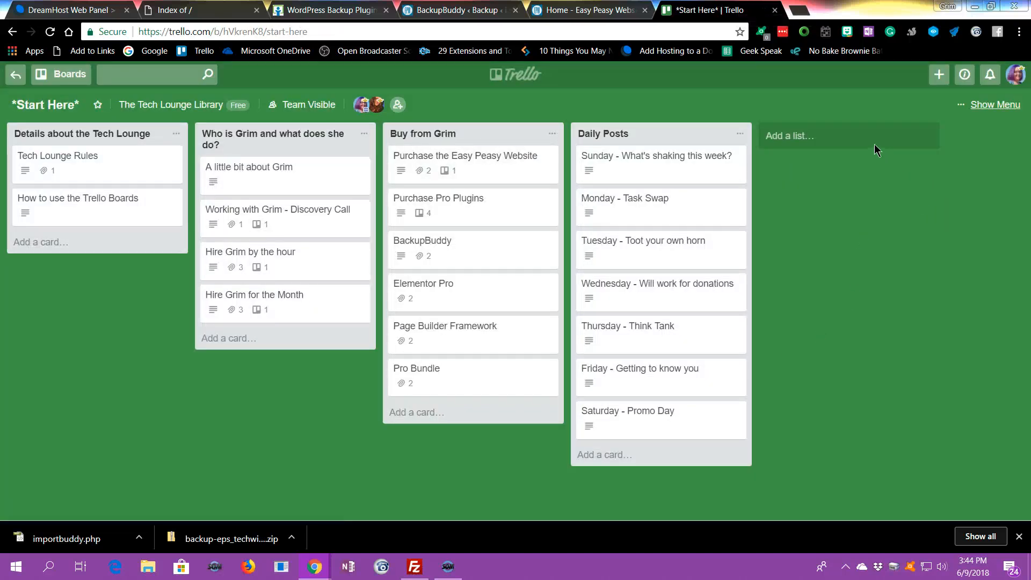
# Return to the epw.techwithgrim.com file index and reload it to check the uploaded backup zip.
pyautogui.click(226, 9)
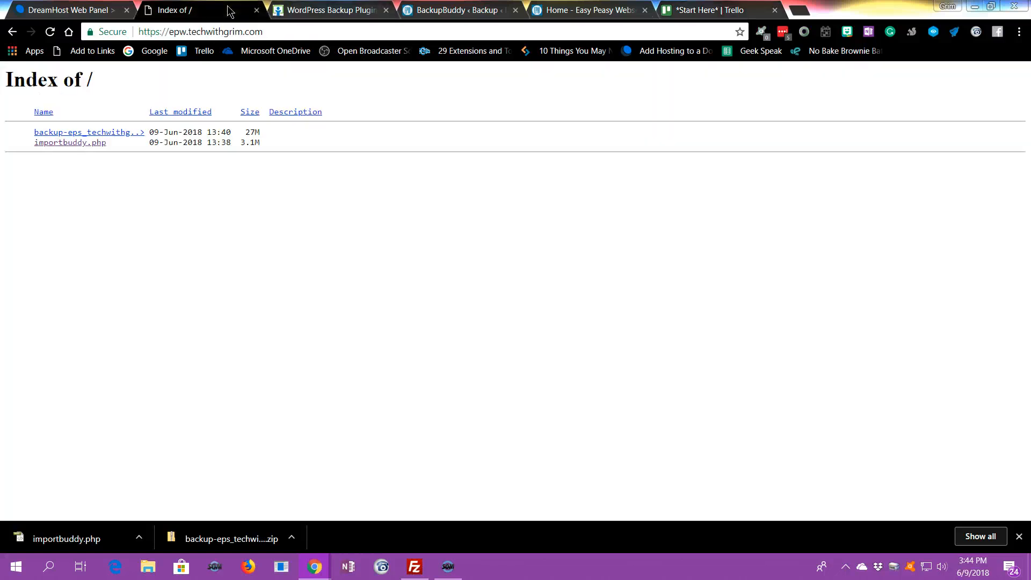
pyautogui.rightClick(425, 226)
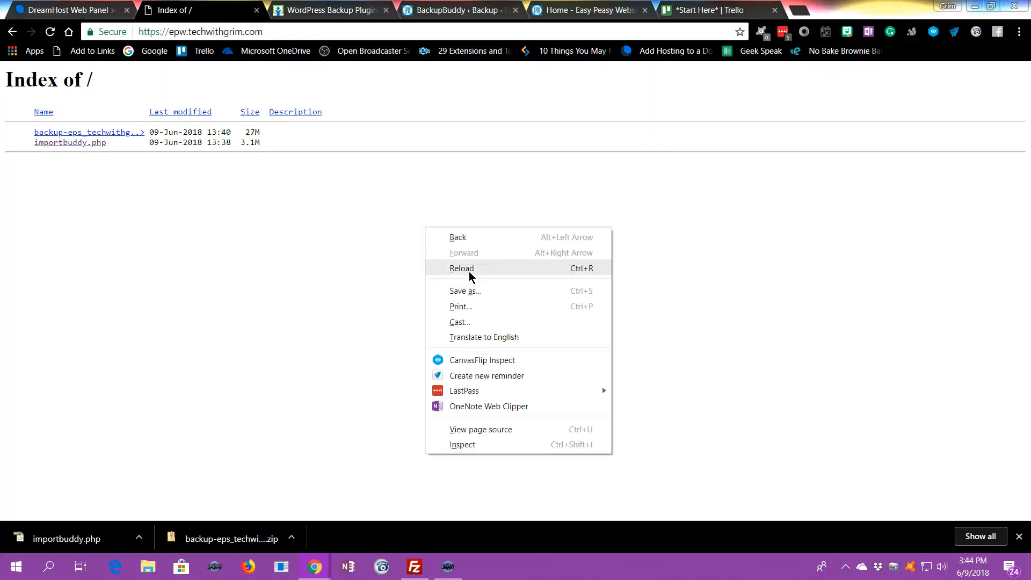
pyautogui.click(469, 270)
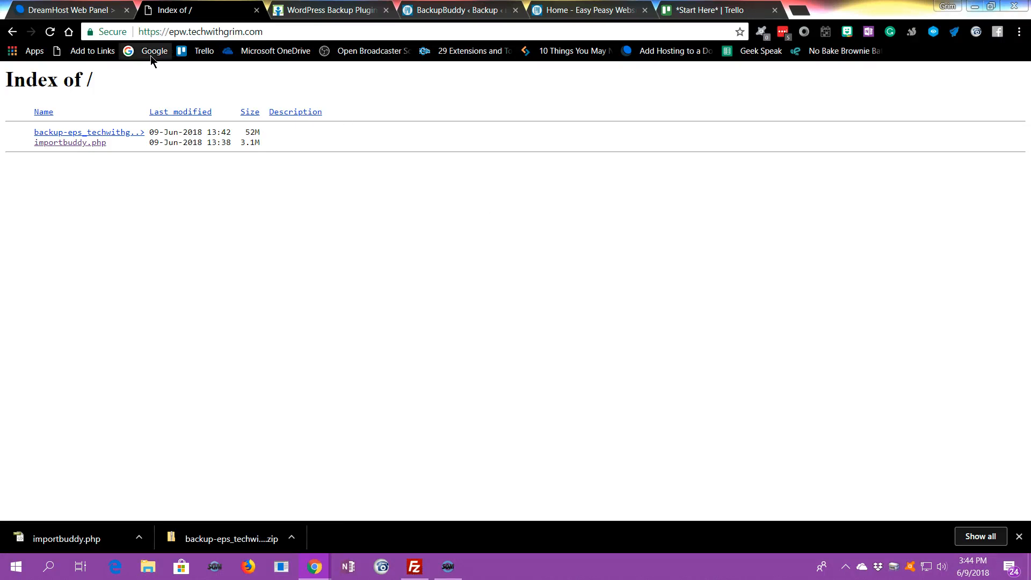
# Open importbuddy.php from the file index and authenticate with the ImportBuddy password.
pyautogui.click(59, 144)
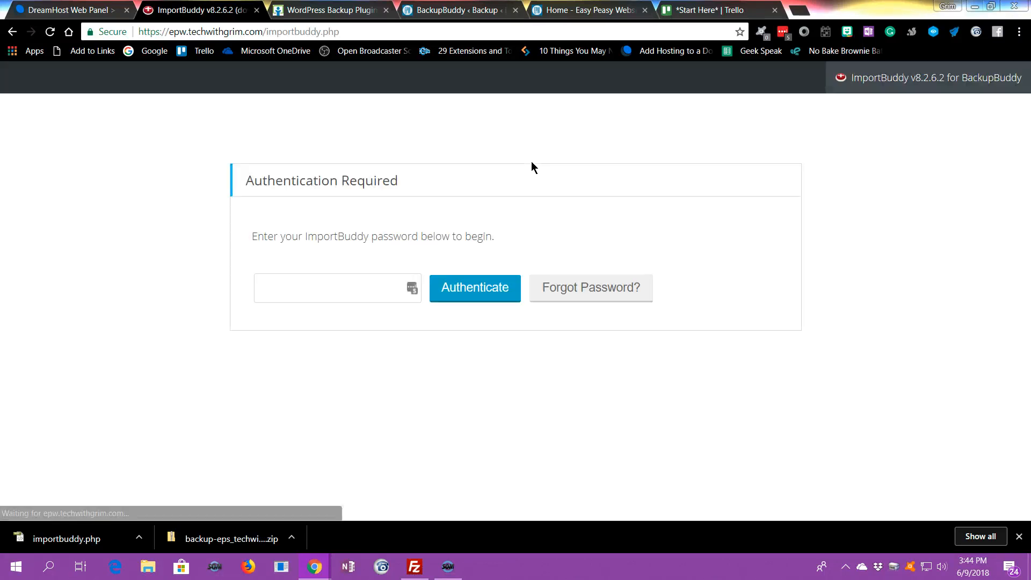
pyautogui.click(262, 290)
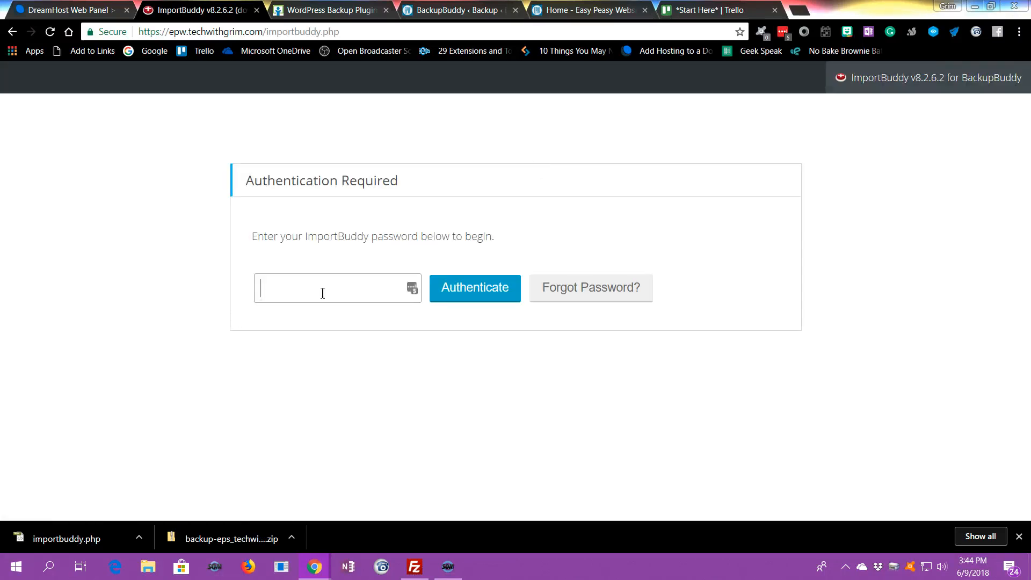
pyautogui.write('•••••••••••••••••••')
pyautogui.click(484, 295)
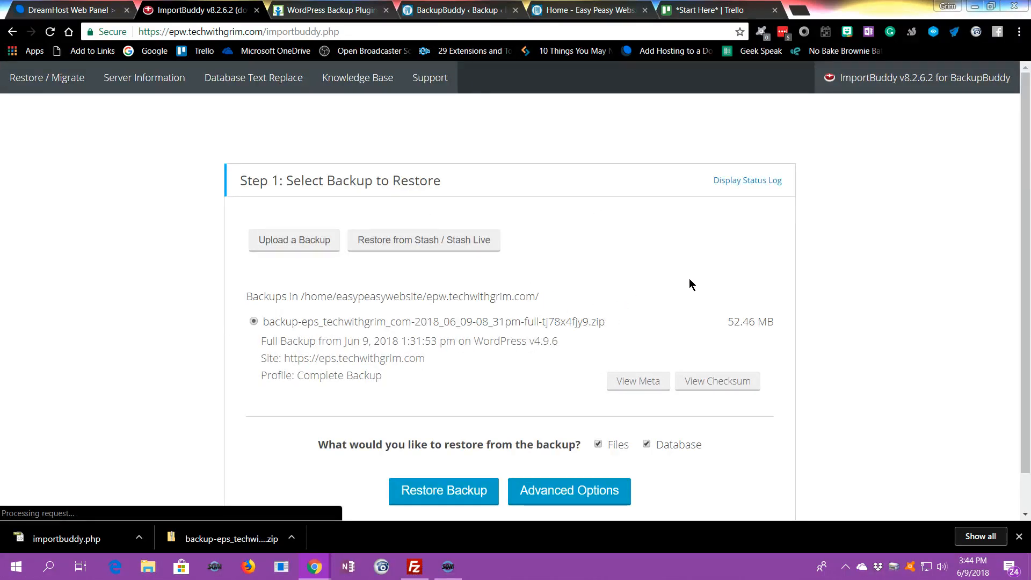
# Decline the LastPass password update and restore the complete eps_techwithgrim_com backup with both files and database included.
pyautogui.scroll(-1, 689, 284)
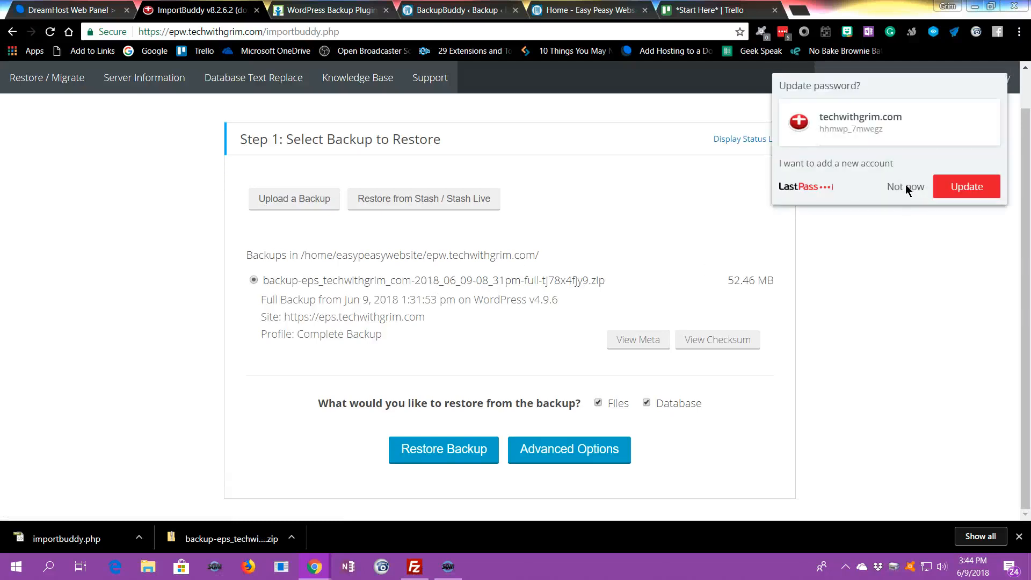
pyautogui.click(906, 187)
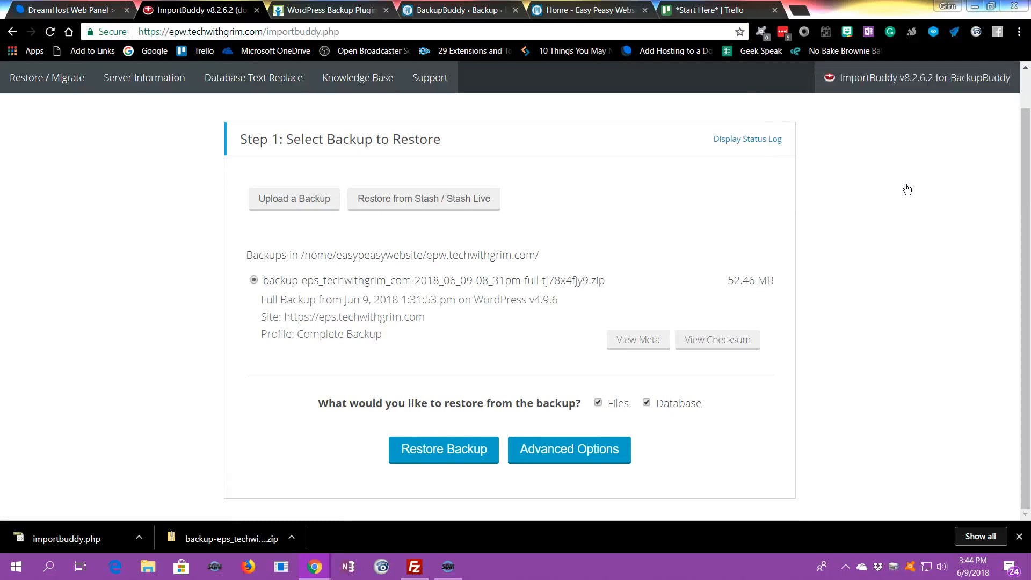
pyautogui.click(453, 452)
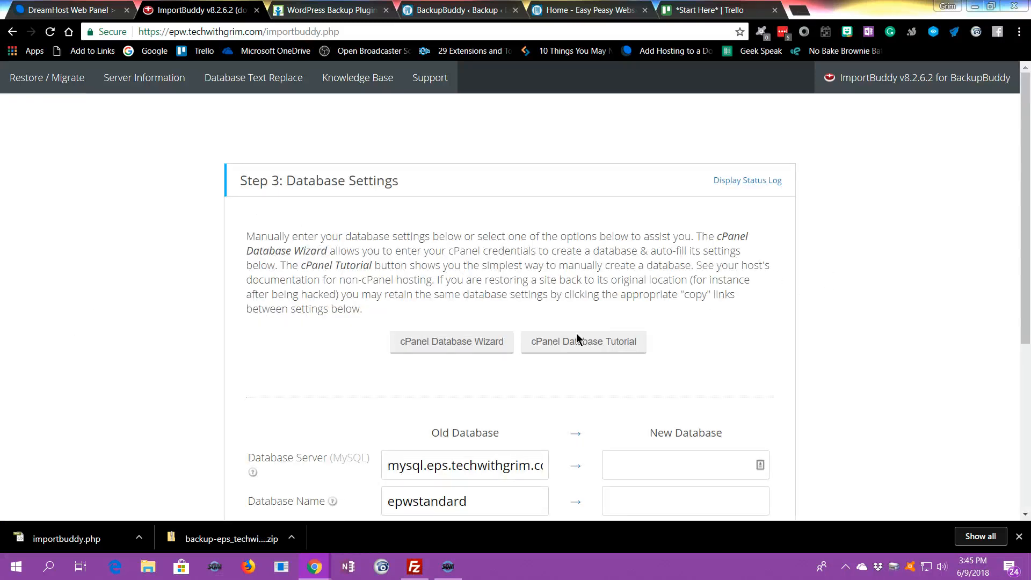
# Set the new database server to mysql.epw.techwithgrim.com in ImportBuddy's database settings.
pyautogui.scroll(-2, 515, 306)
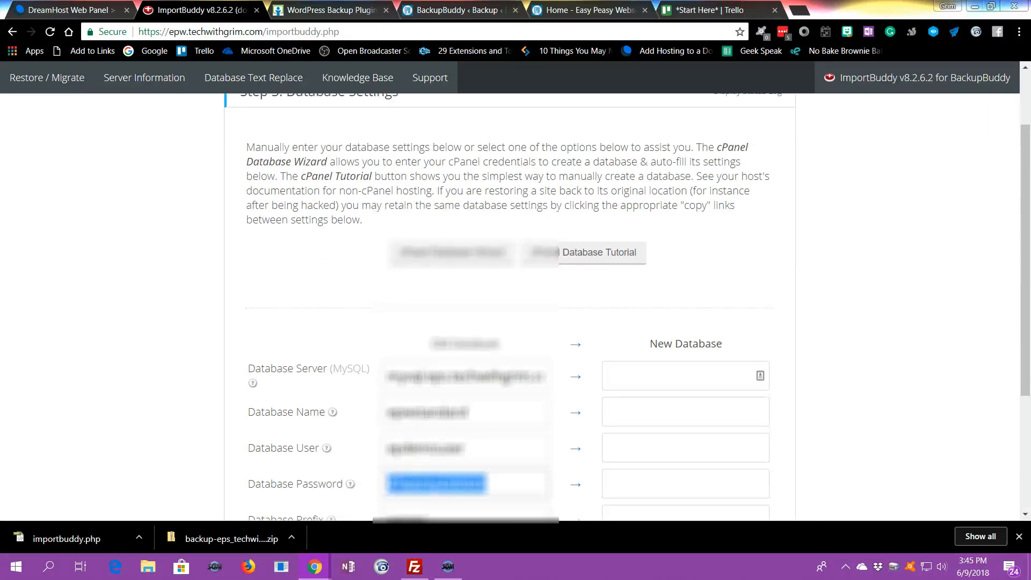
pyautogui.scroll(-2, 516, 306)
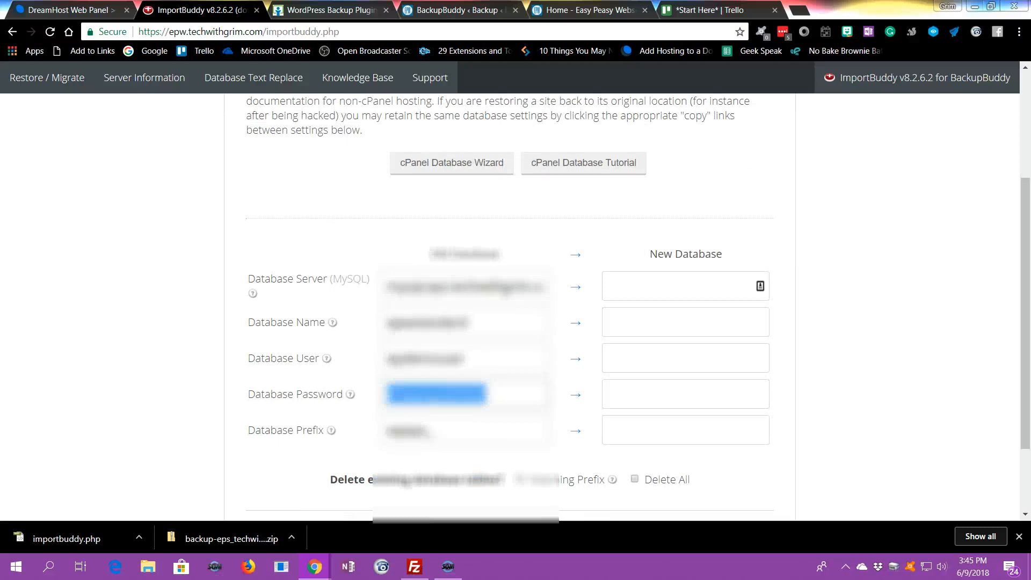
pyautogui.click(679, 286)
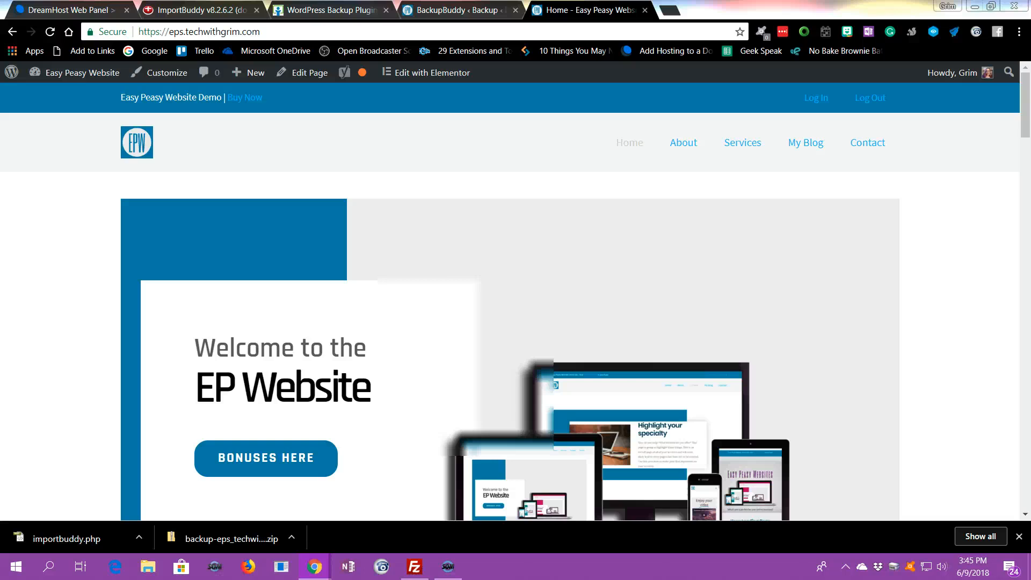
pyautogui.click(208, 11)
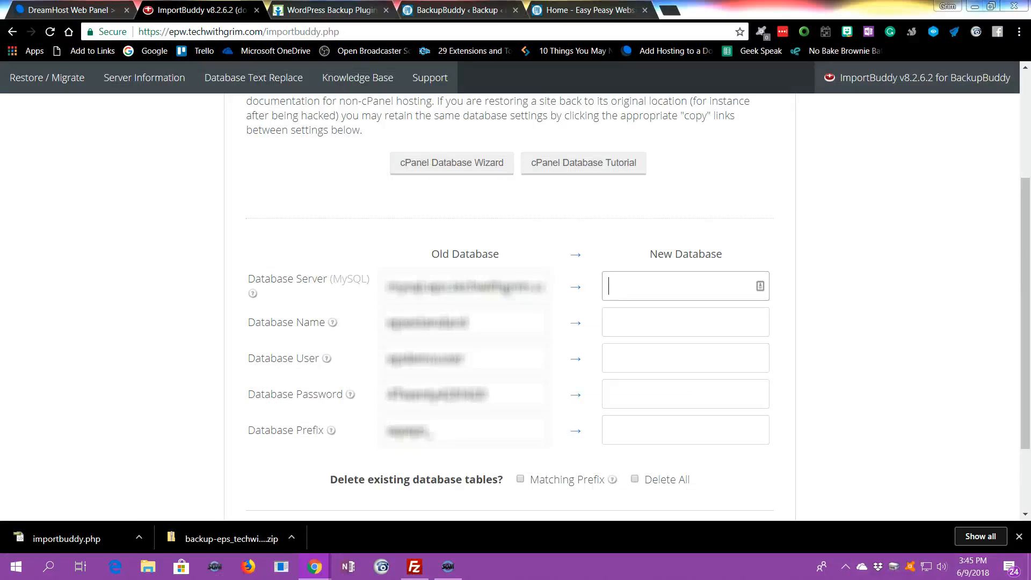
pyautogui.rightClick(661, 285)
pyautogui.click(678, 363)
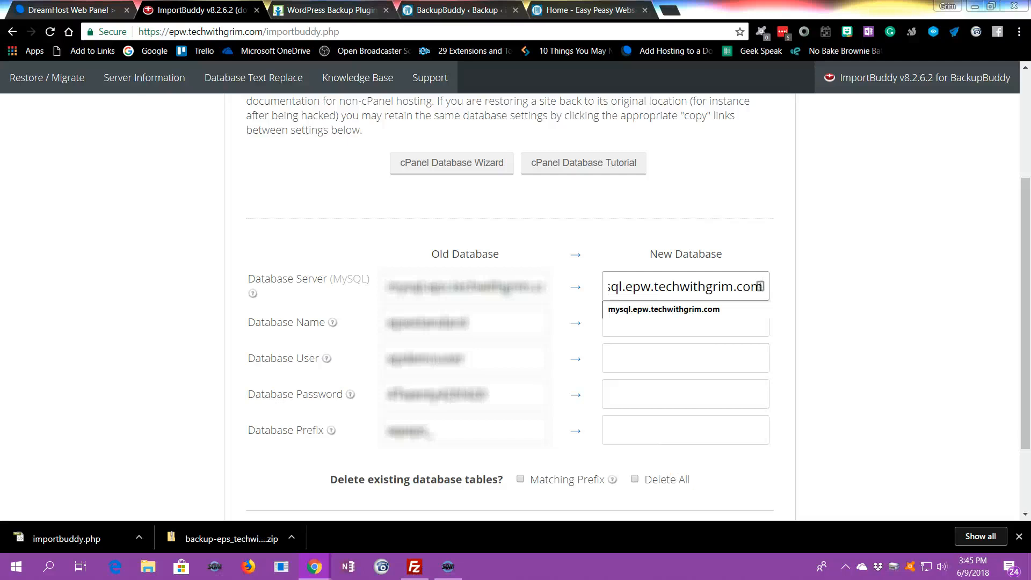
pyautogui.click(671, 309)
pyautogui.click(670, 321)
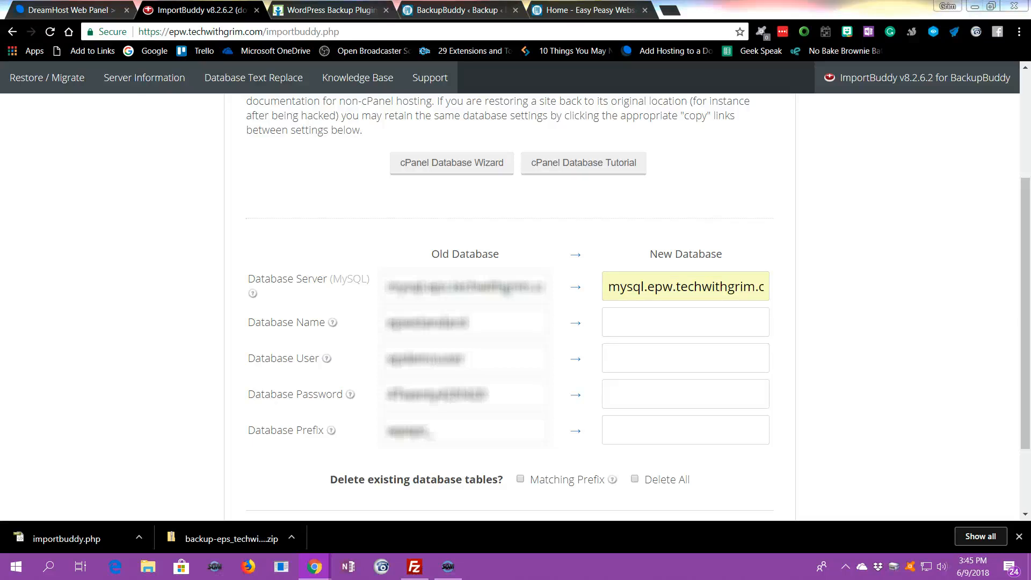
# Copy the database name epwtestdata from DreamHost's MySQL Databases page into ImportBuddy's new database name.
pyautogui.click(670, 321)
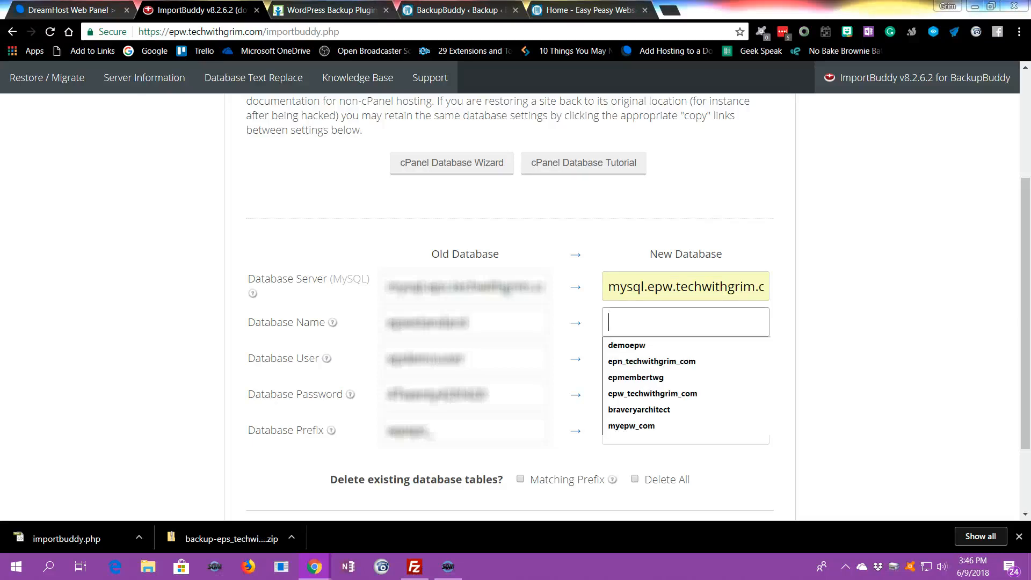
pyautogui.click(68, 10)
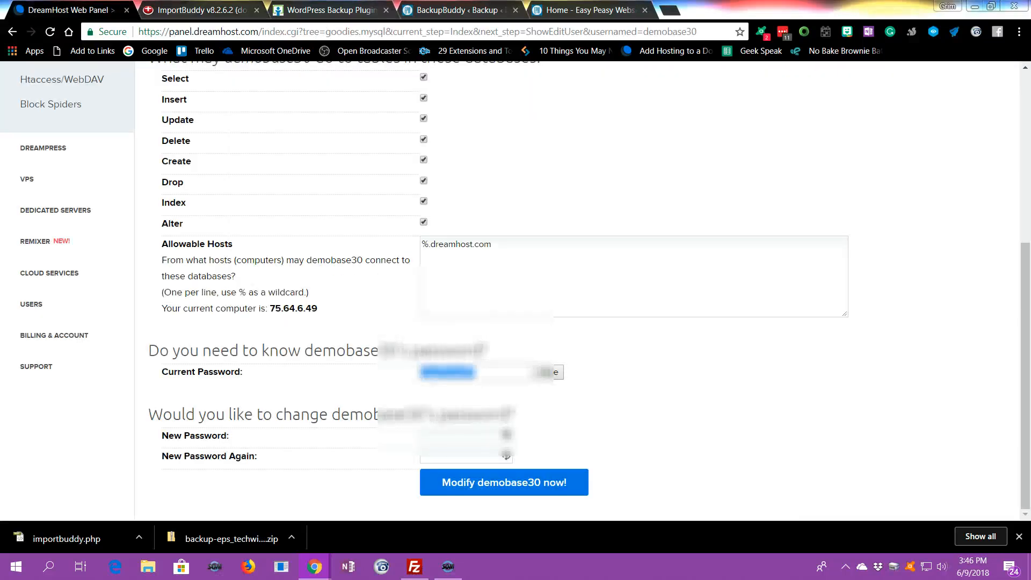
pyautogui.scroll(6, 577, 301)
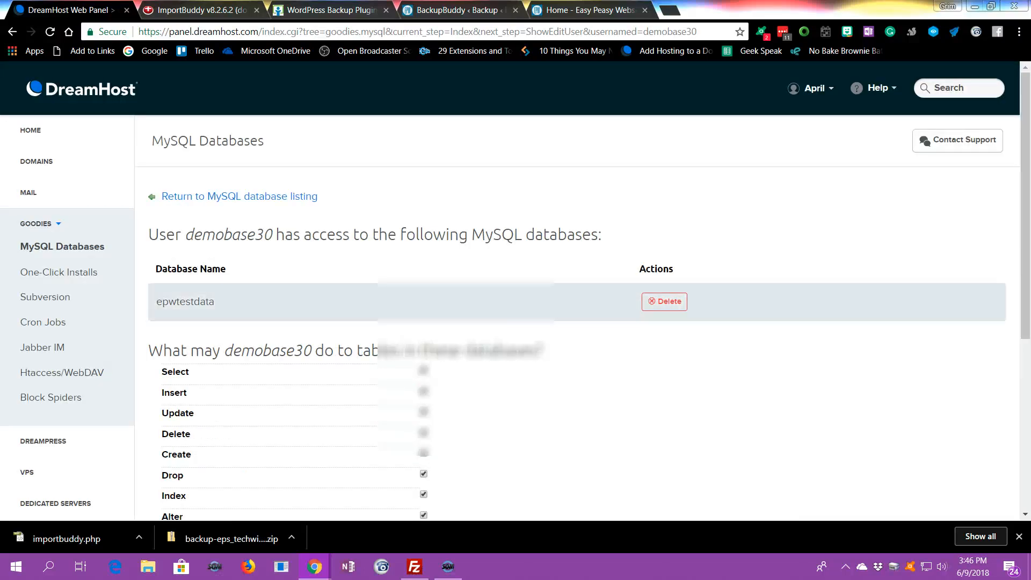
pyautogui.doubleClick(186, 301)
pyautogui.rightClick(197, 300)
pyautogui.click(221, 306)
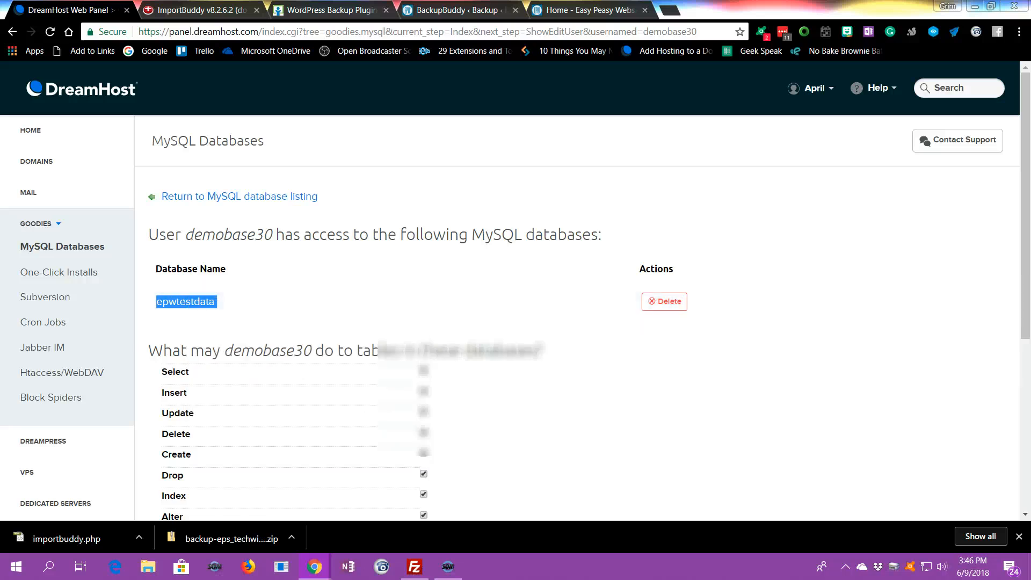
pyautogui.click(199, 10)
pyautogui.rightClick(623, 318)
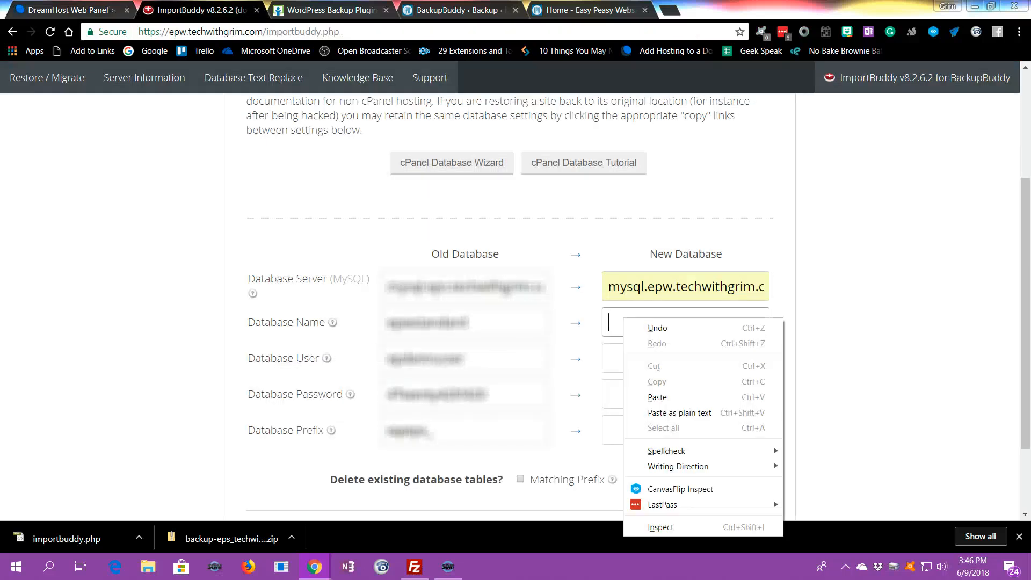
pyautogui.click(658, 397)
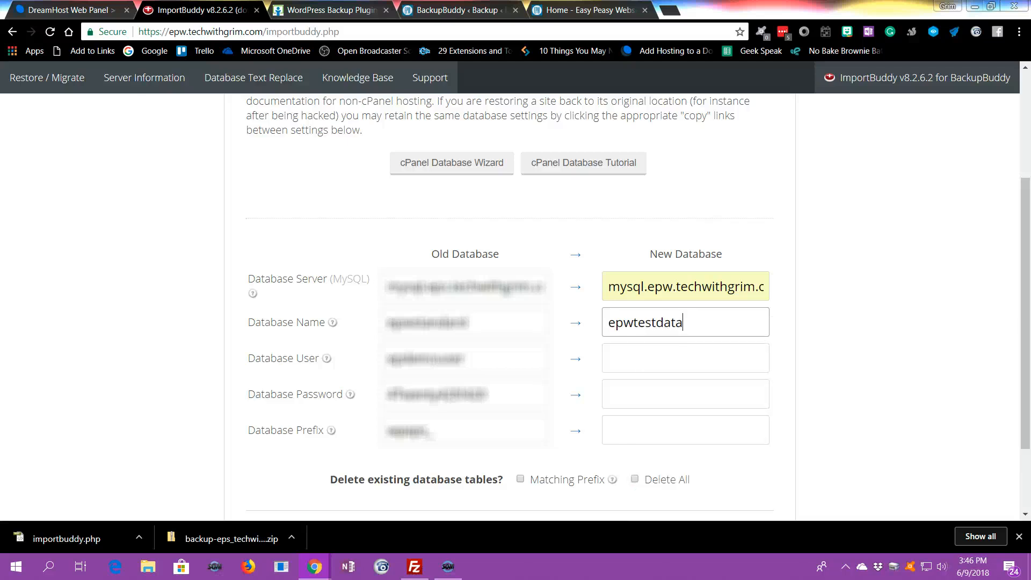
# Set the new database user to demobase30 in ImportBuddy's database settings.
pyautogui.click(626, 358)
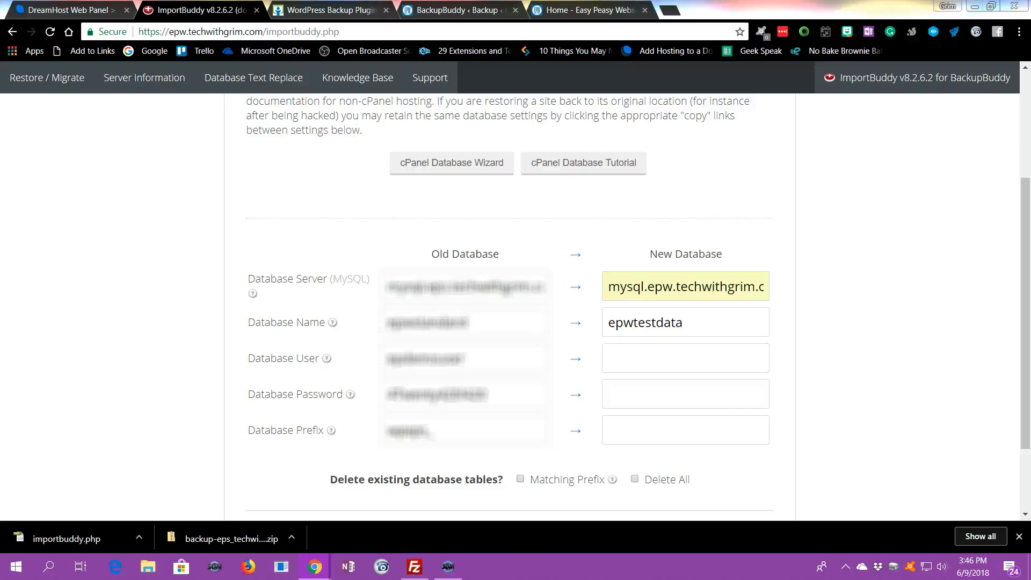
pyautogui.click(636, 360)
pyautogui.rightClick(636, 364)
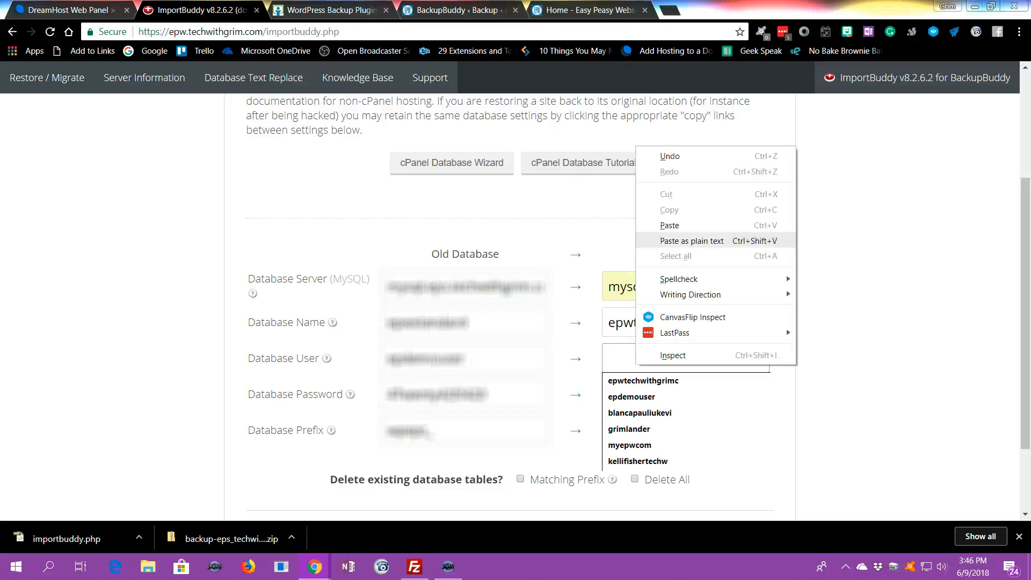
pyautogui.click(670, 225)
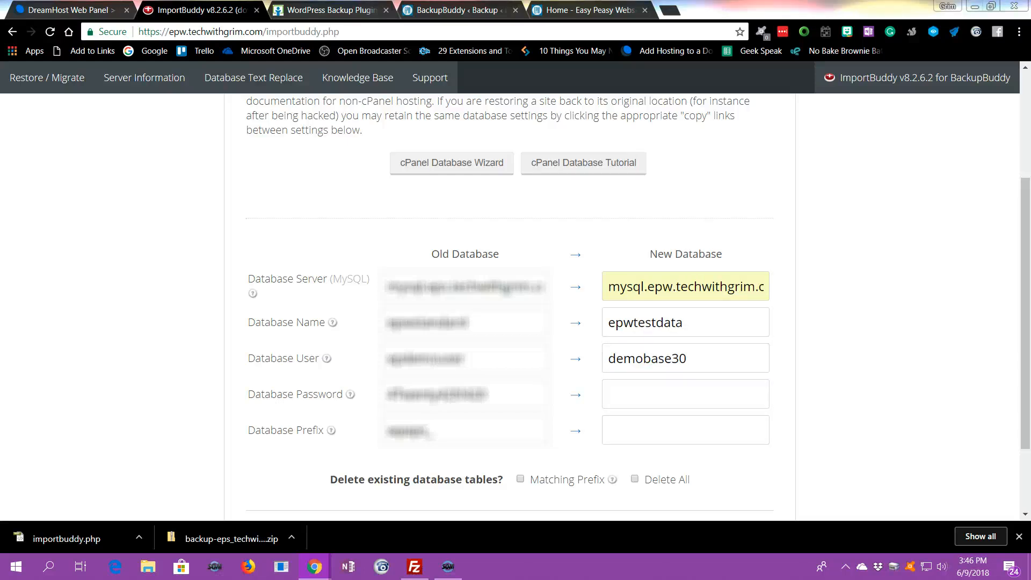
# Paste the new database password and set the new database prefix to wpepw_ in ImportBuddy's database settings.
pyautogui.rightClick(625, 395)
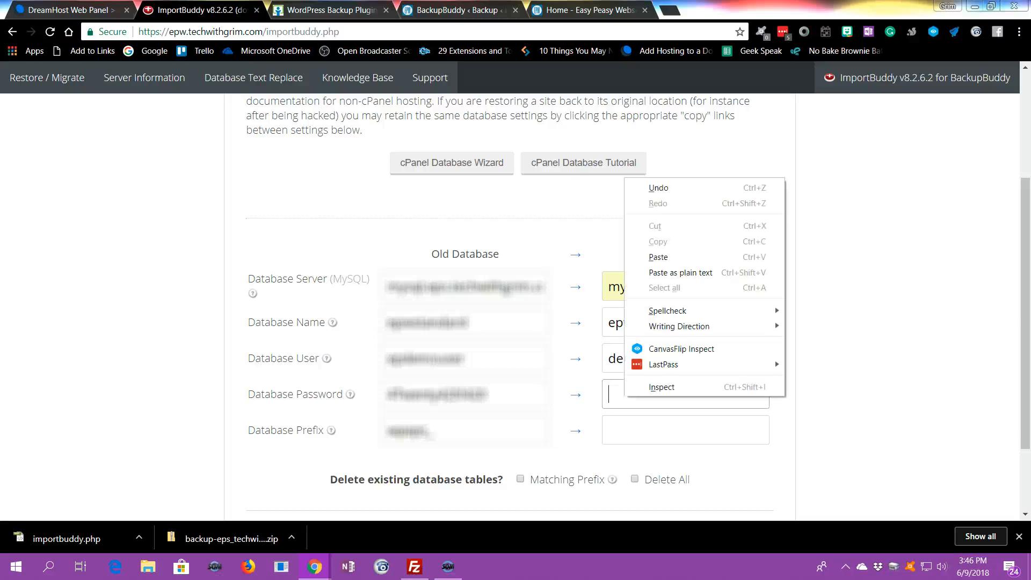
pyautogui.click(658, 257)
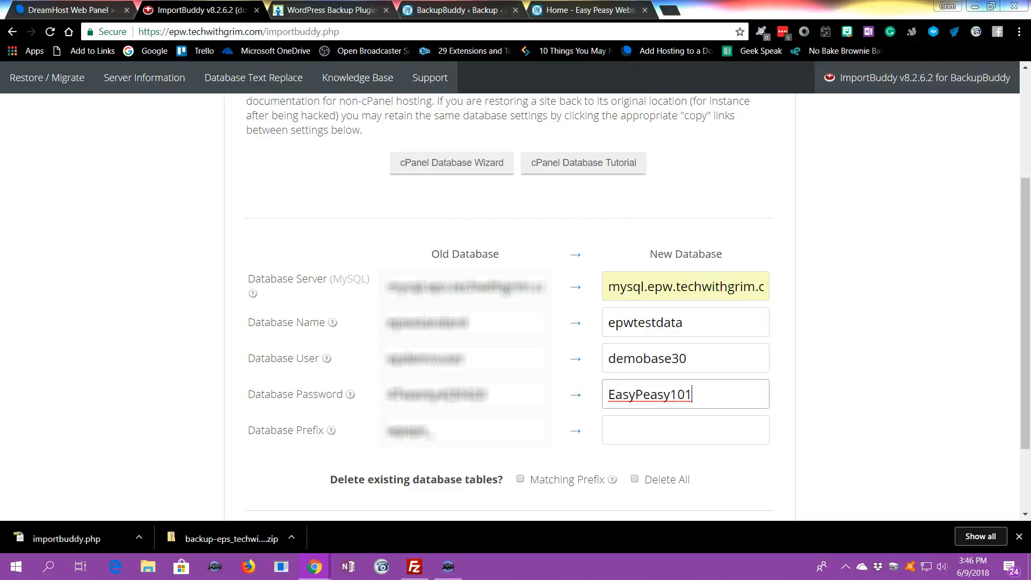
pyautogui.click(634, 431)
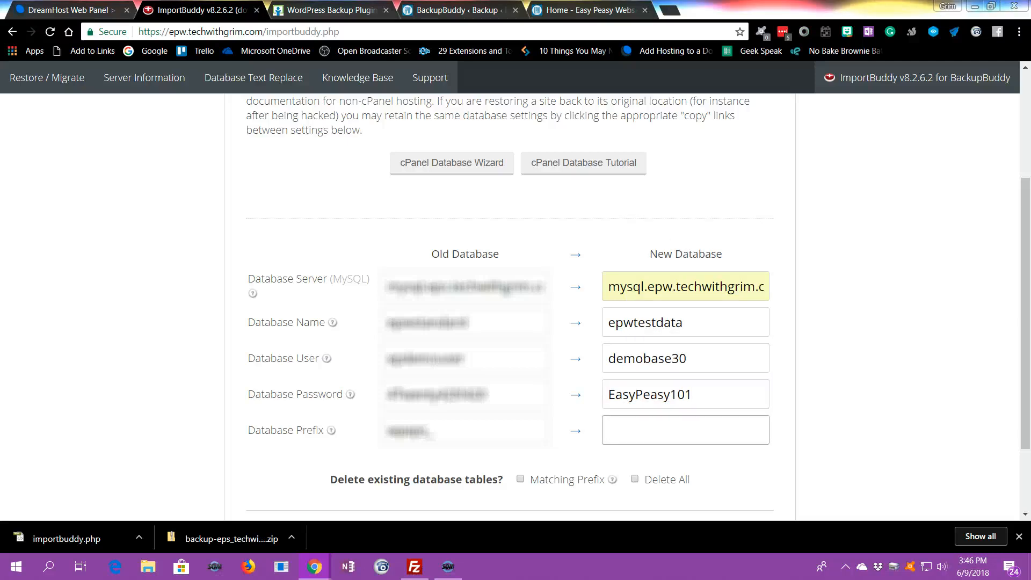
pyautogui.write('wp')
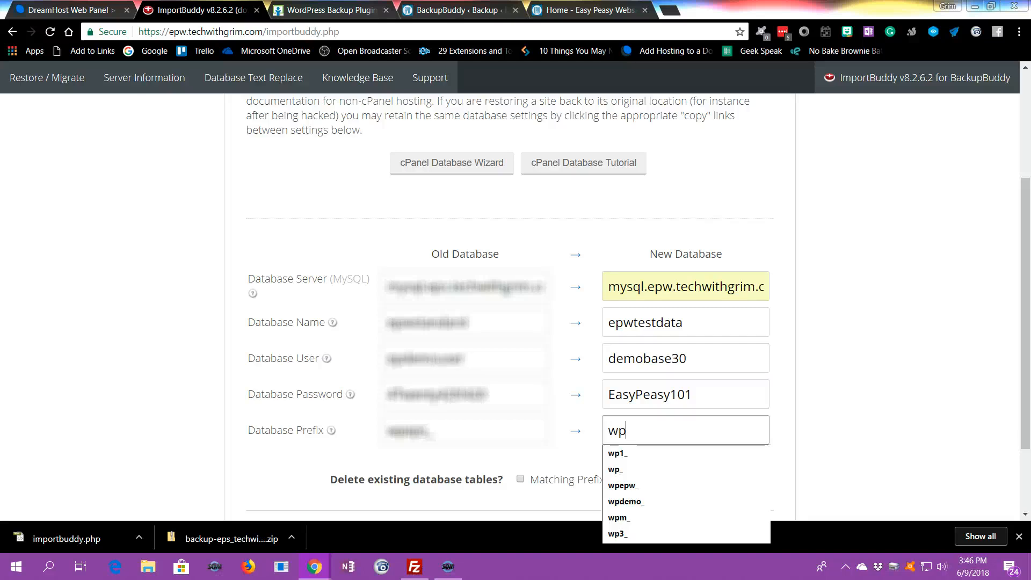
pyautogui.write('ew')
pyautogui.press('BackSpace')
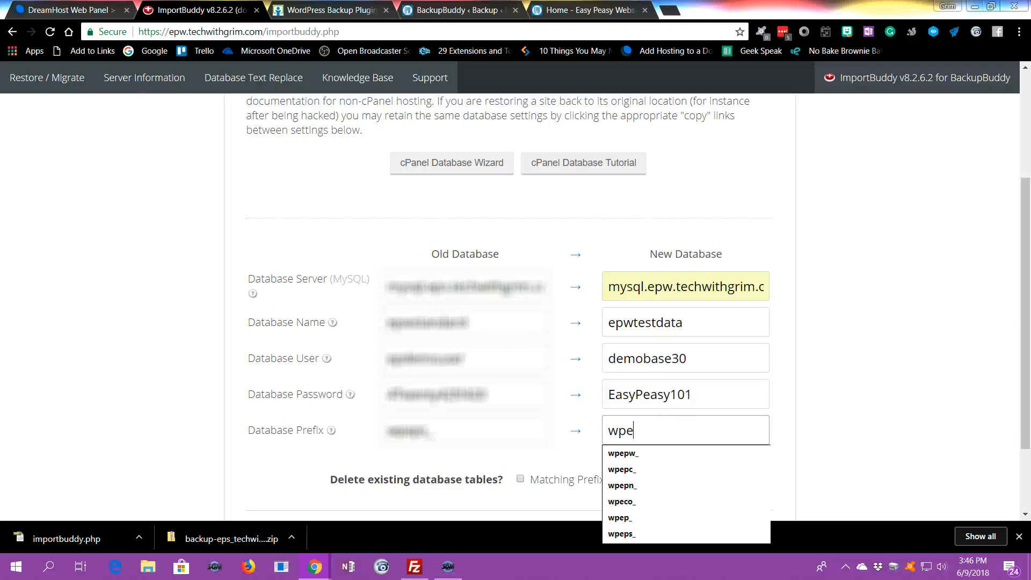
pyautogui.write('pw')
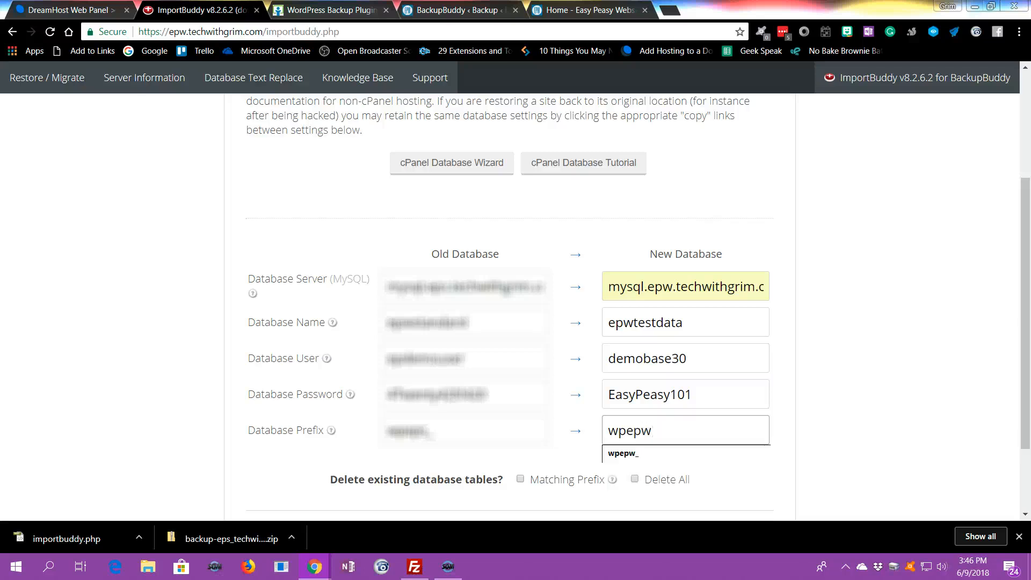
pyautogui.write('_')
pyautogui.press('Down')
pyautogui.press('Return')
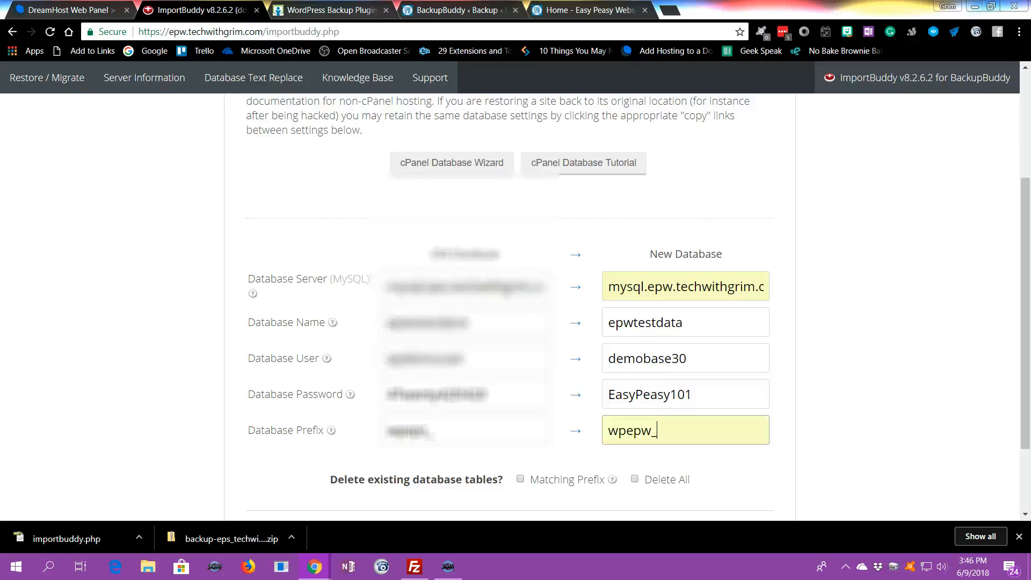
# Submit the new database settings and accept the prefilled new WordPress address in ImportBuddy's Site URL Settings.
pyautogui.scroll(-2, 515, 300)
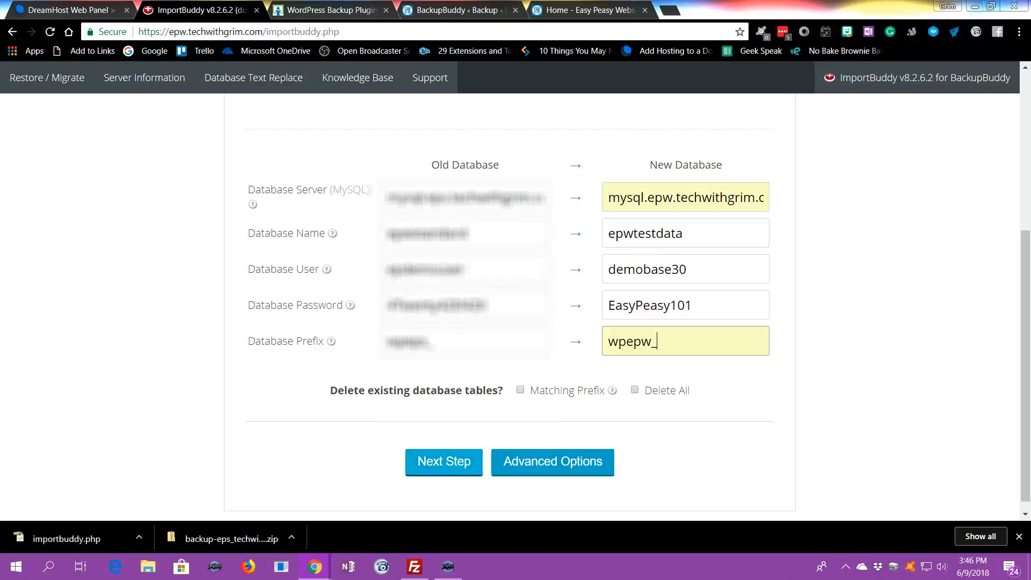
pyautogui.press('Return')
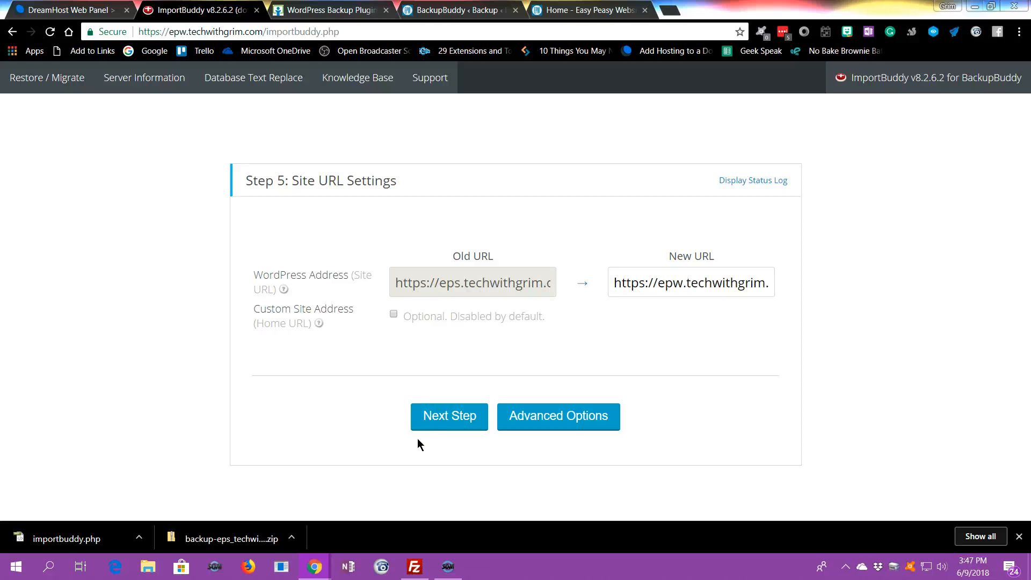
pyautogui.click(444, 423)
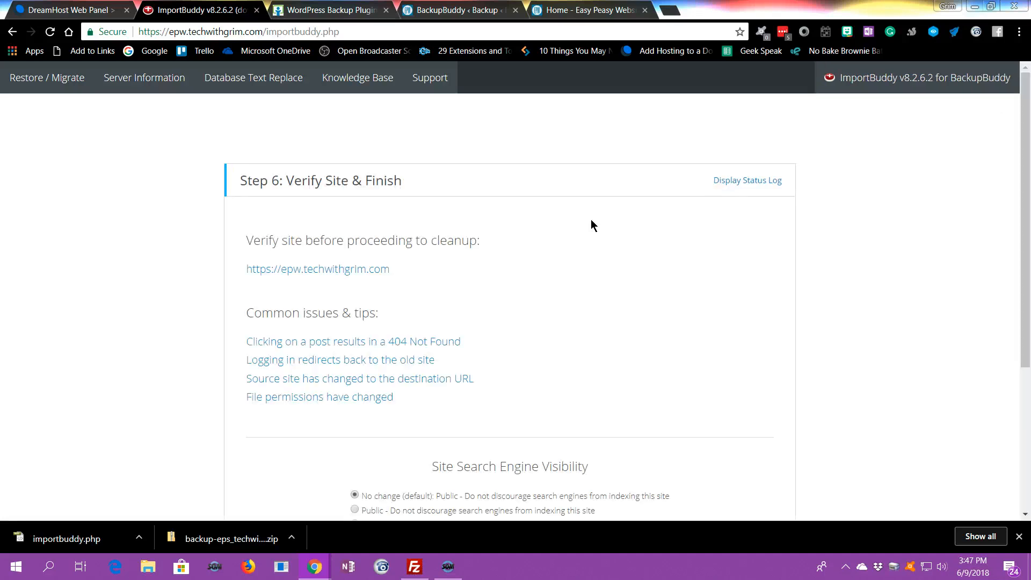
# Open the restored site from ImportBuddy's verification step in a new tab and log in at epw.techwithgrim.com/wp-admin with the autofilled credentials.
pyautogui.rightClick(348, 275)
pyautogui.click(422, 284)
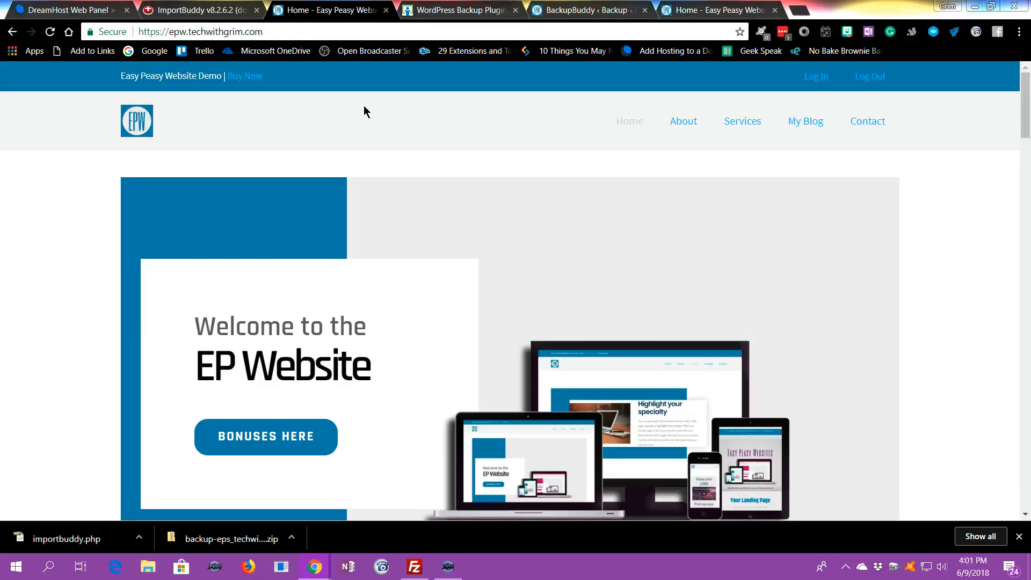
pyautogui.click(281, 34)
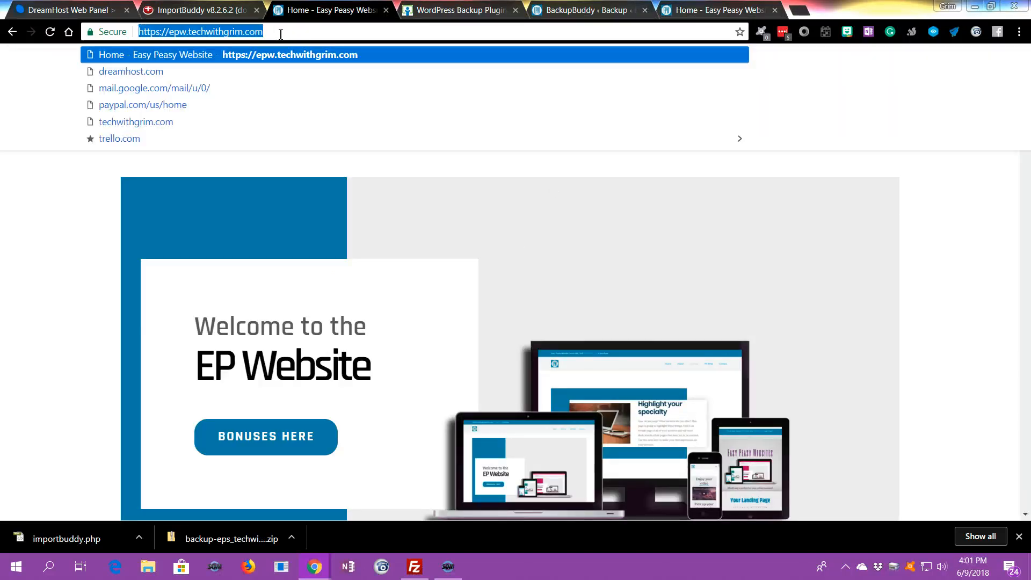
pyautogui.click(280, 34)
pyautogui.write('/wp')
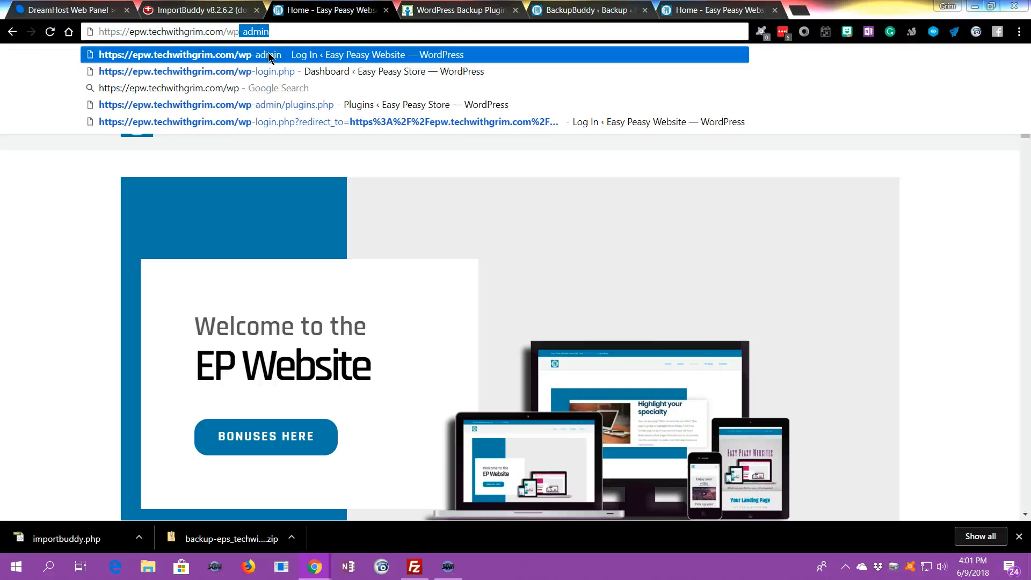
pyautogui.click(272, 57)
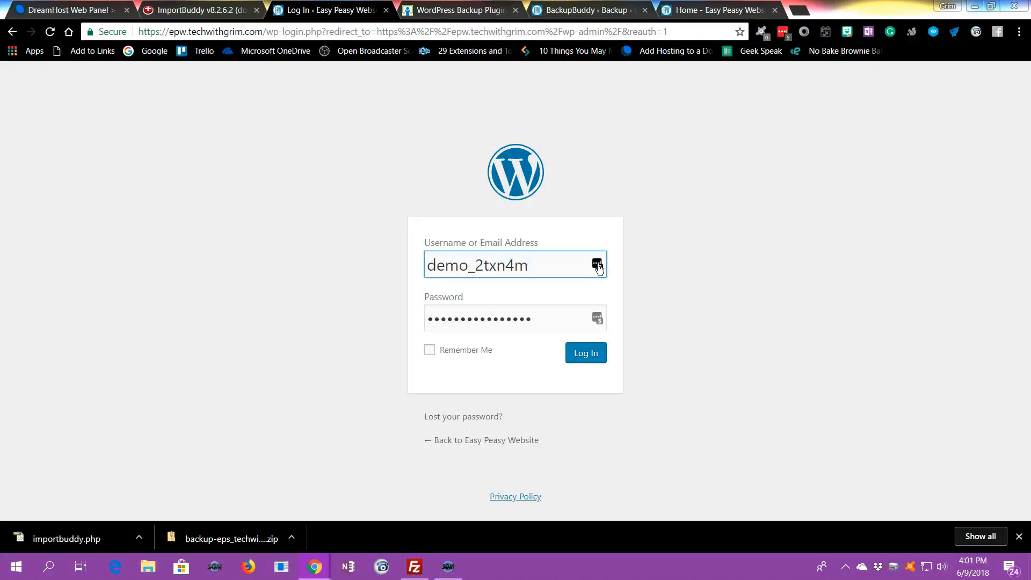
pyautogui.click(597, 360)
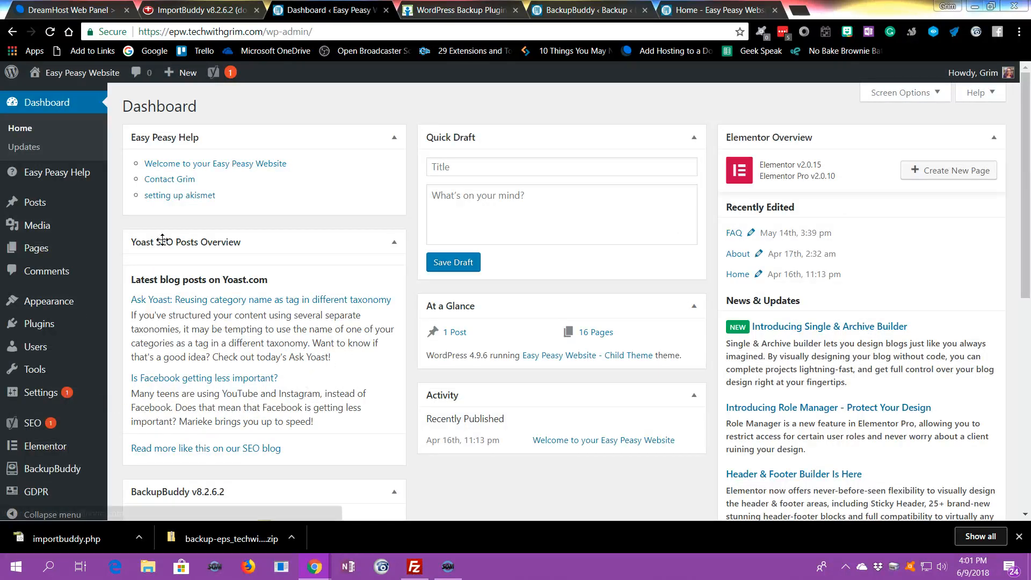
# Activate the Velvet Blues Update URLs and Theme My Login plugins on the restored site.
pyautogui.scroll(-2, 94, 212)
pyautogui.scroll(-2, 94, 212)
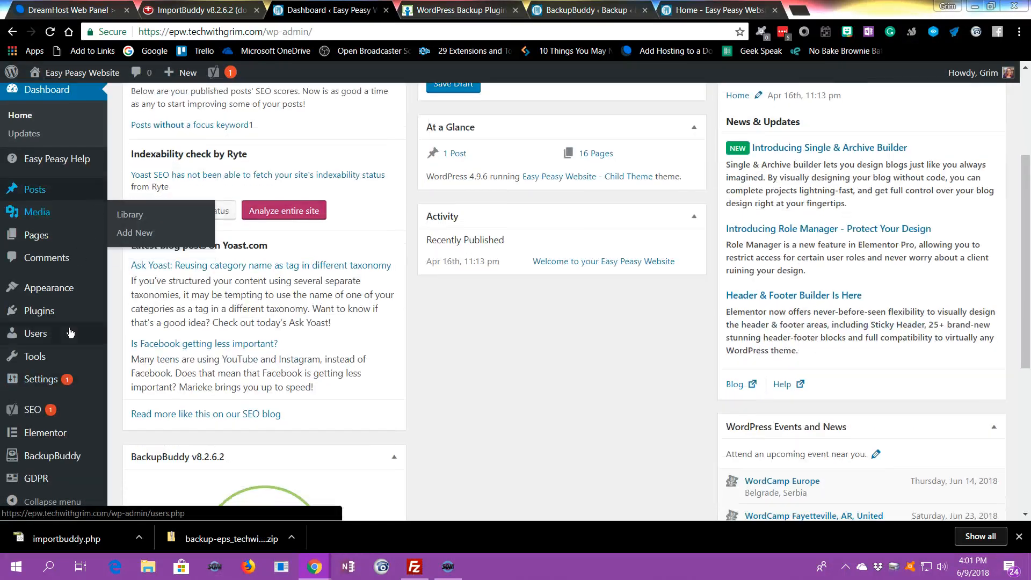
pyautogui.click(45, 314)
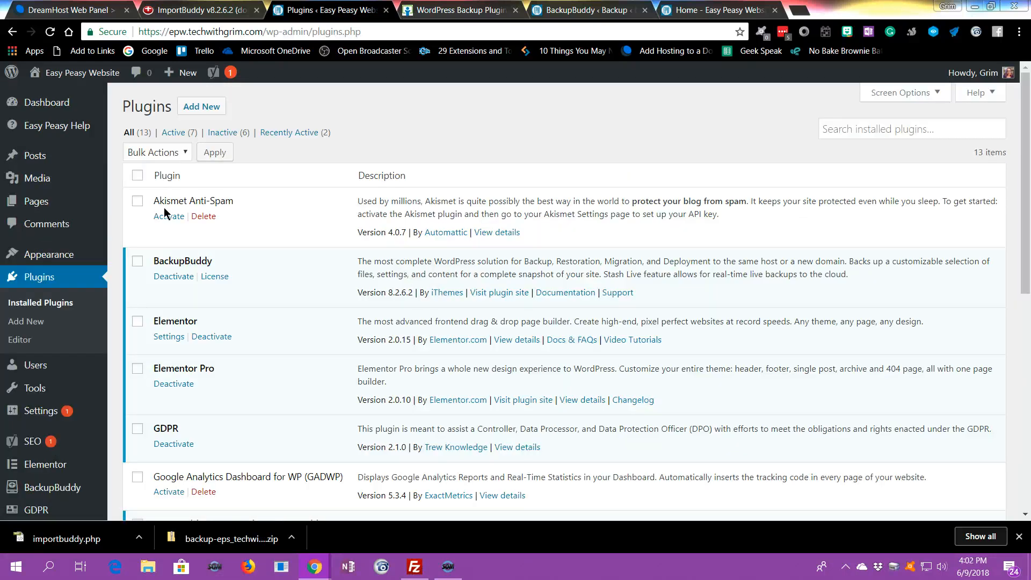
pyautogui.scroll(-3, 272, 185)
pyautogui.scroll(-4, 279, 188)
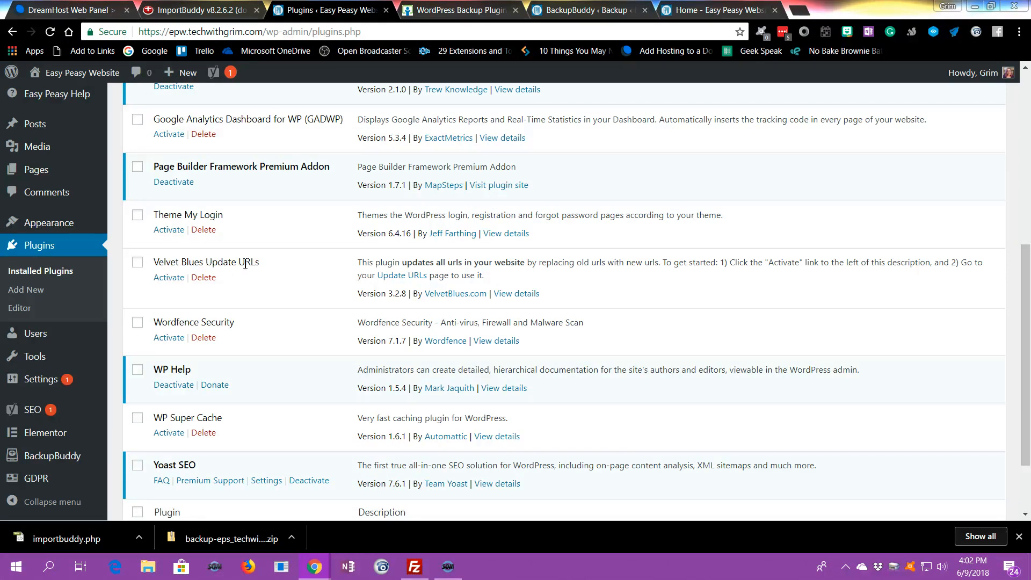
pyautogui.click(159, 280)
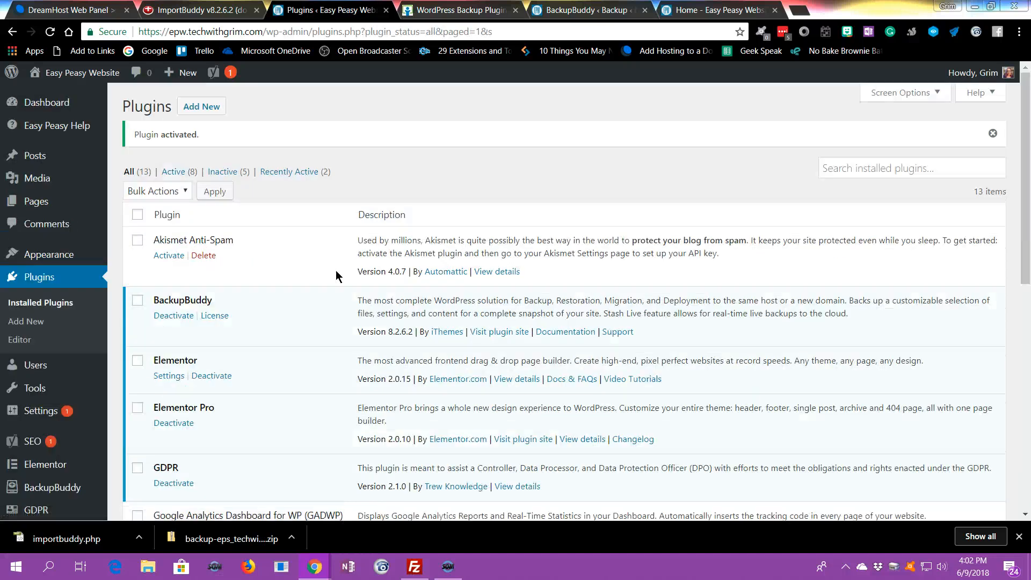
pyautogui.scroll(-10, 336, 275)
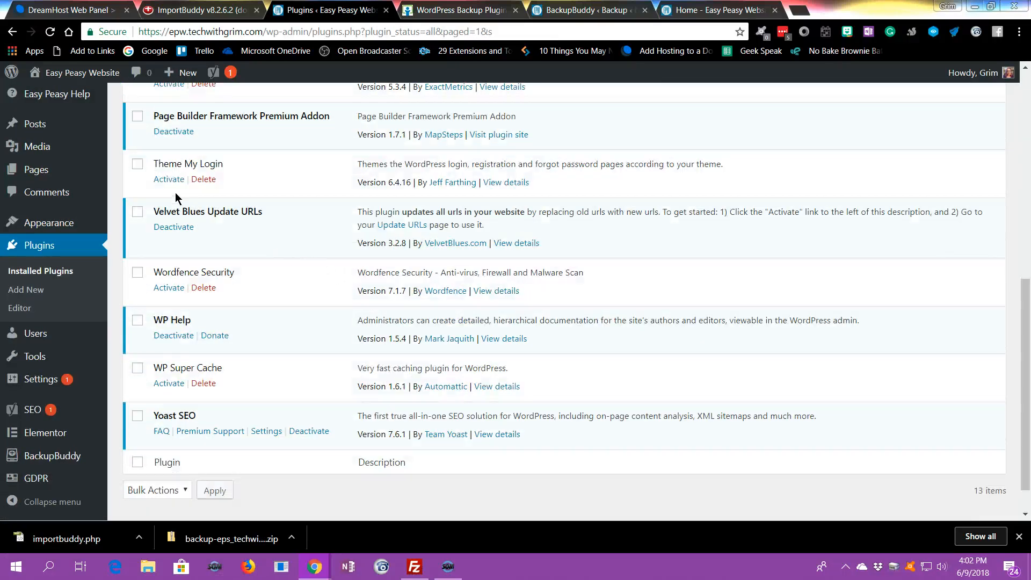
pyautogui.click(169, 180)
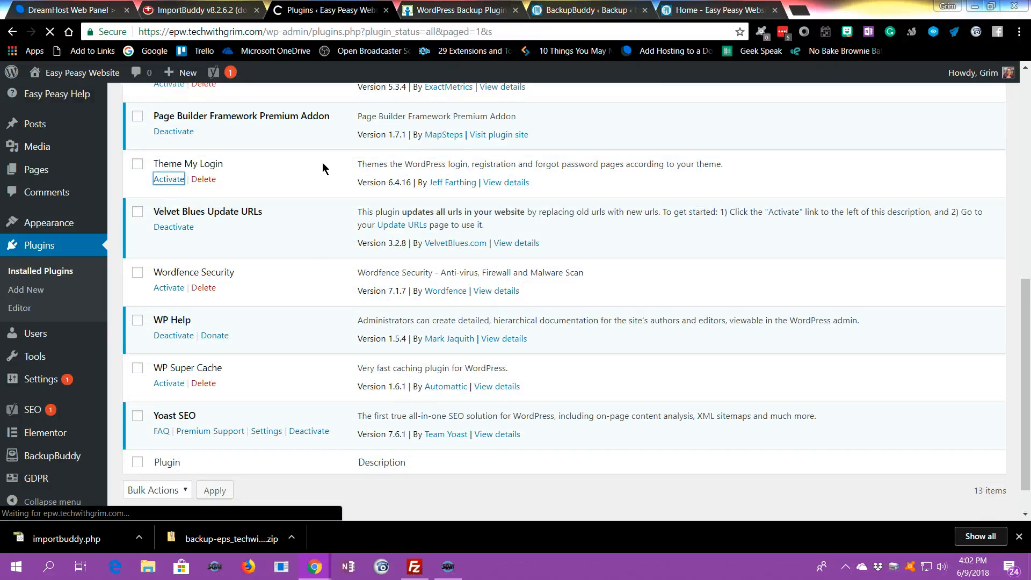
pyautogui.scroll(-1, 59, 367)
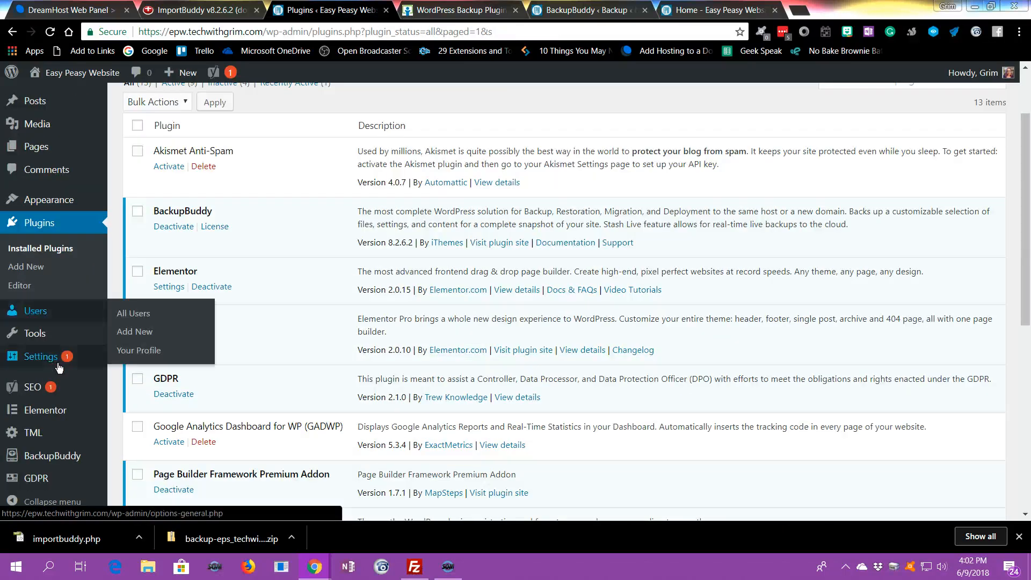
pyautogui.scroll(-3, 297, 306)
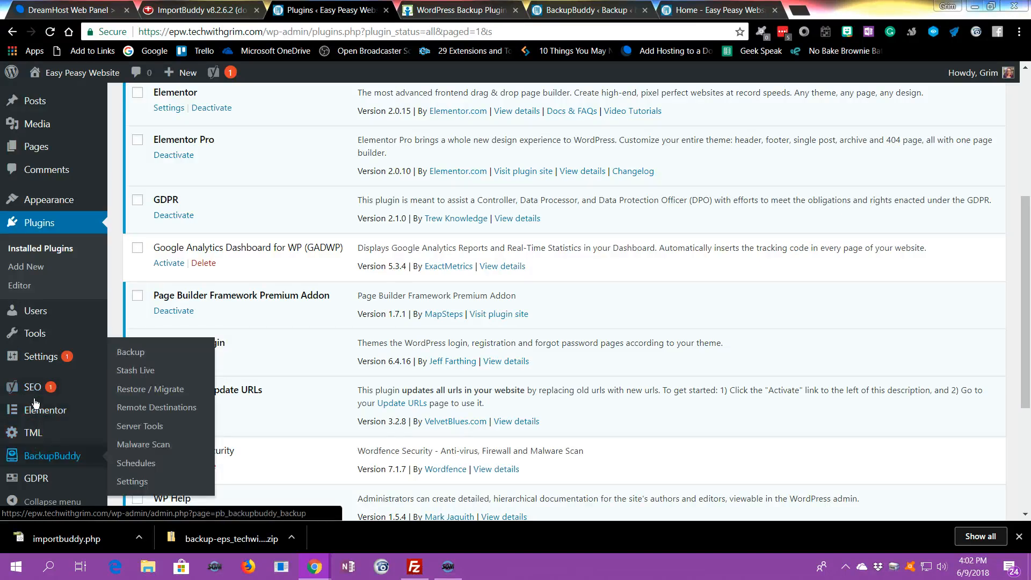
pyautogui.moveTo(92, 338)
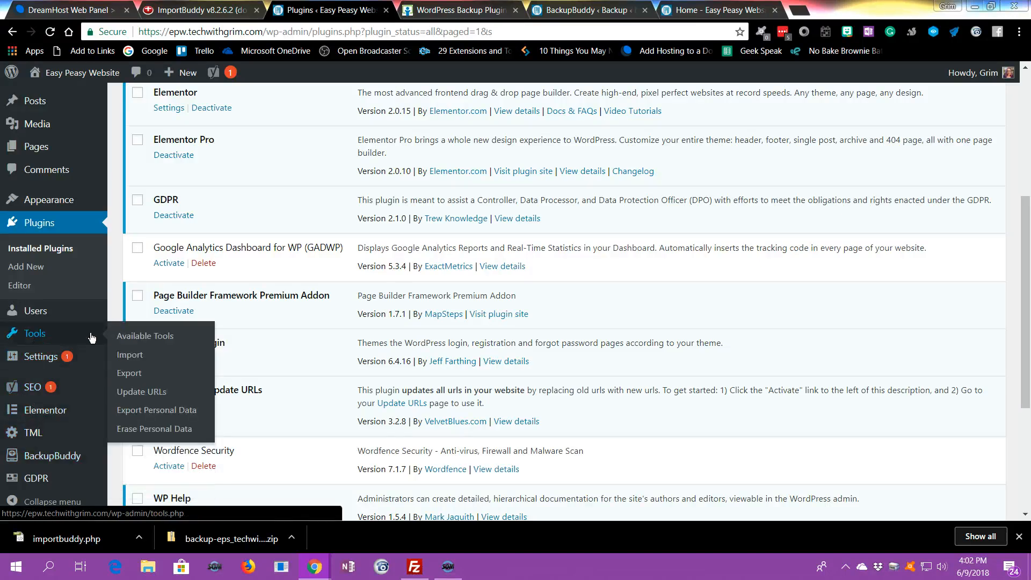
pyautogui.click(131, 395)
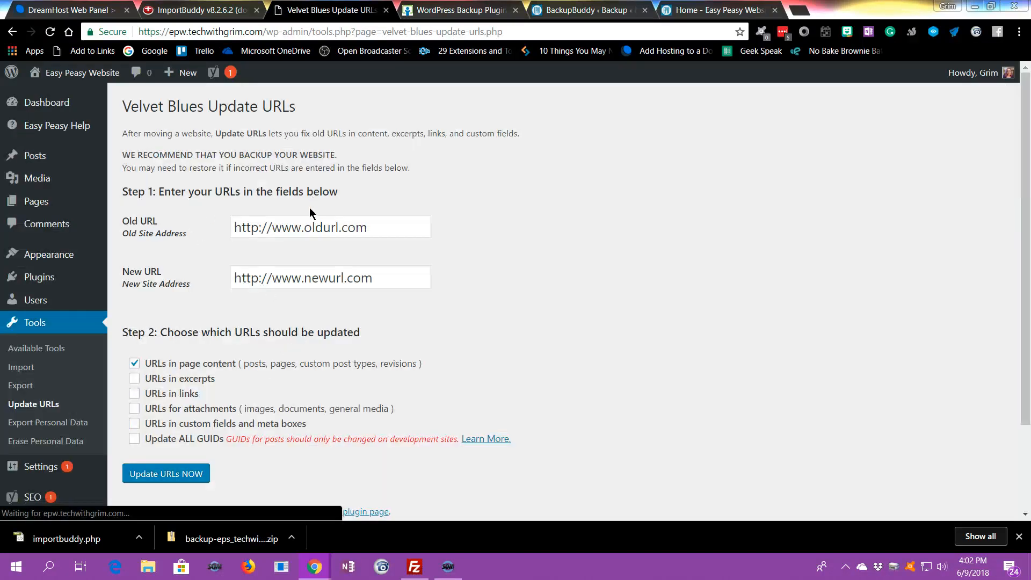
pyautogui.click(313, 232)
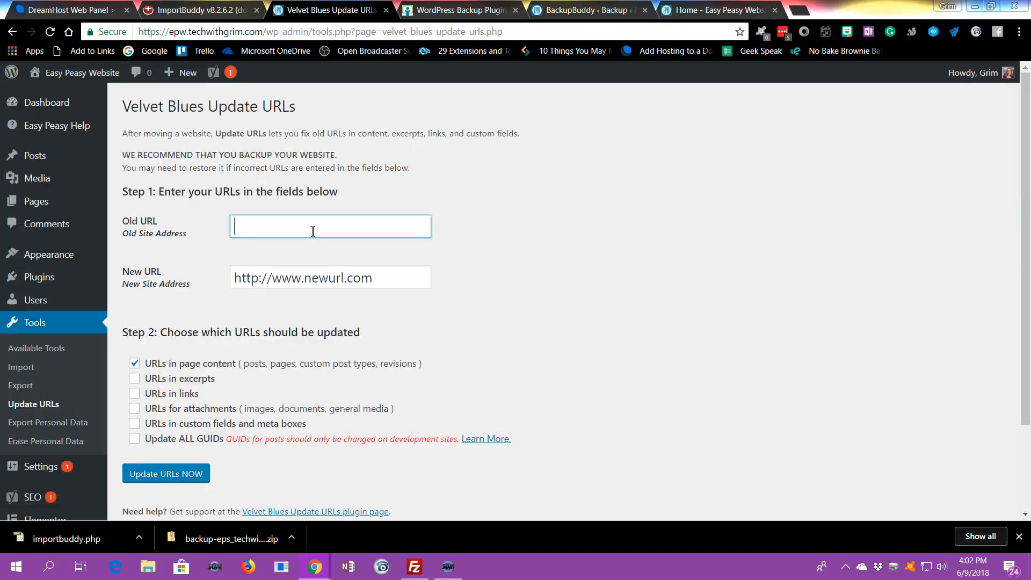
pyautogui.write('https://eps.techwithgrim.com')
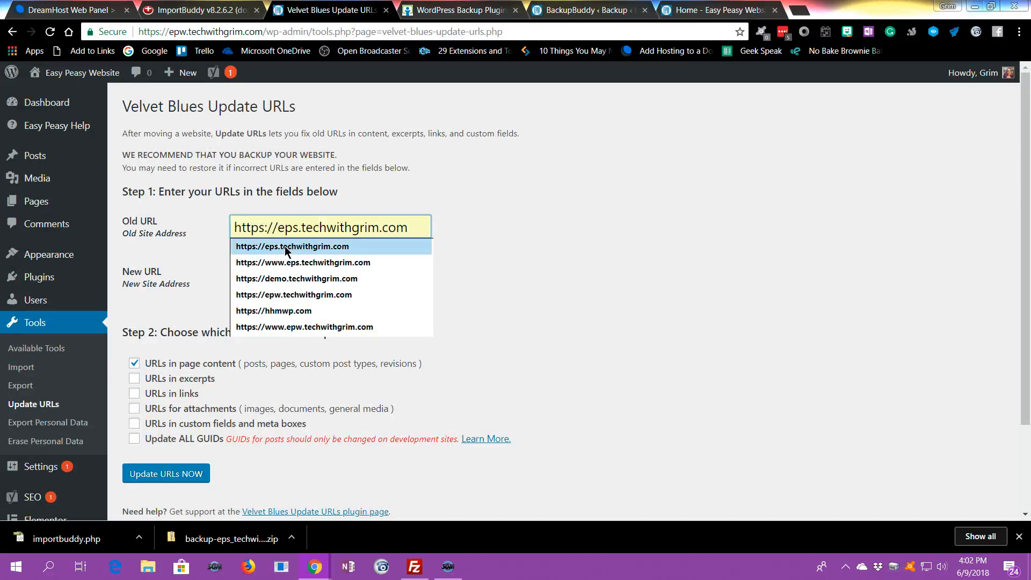
pyautogui.click(286, 247)
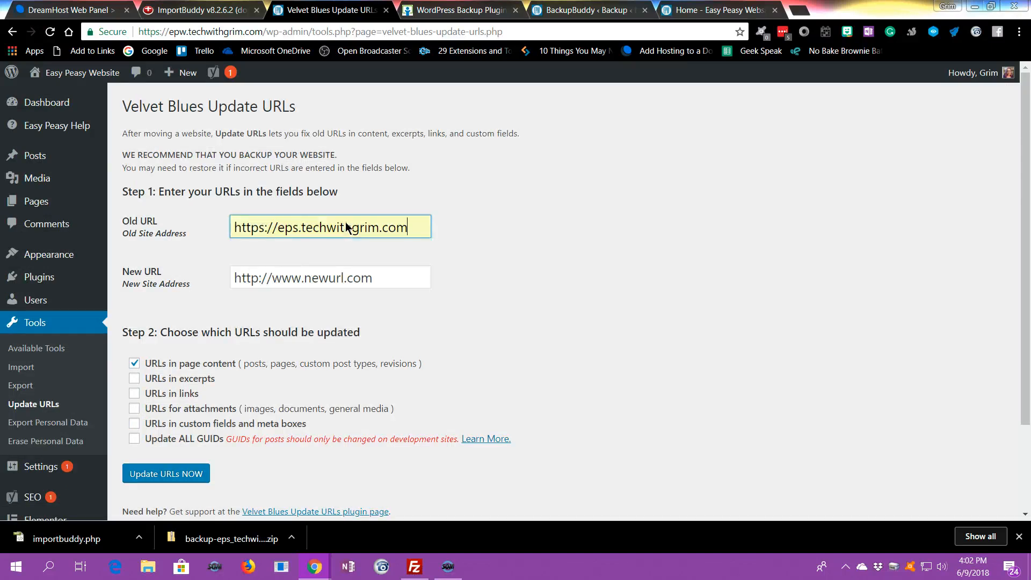
pyautogui.click(265, 276)
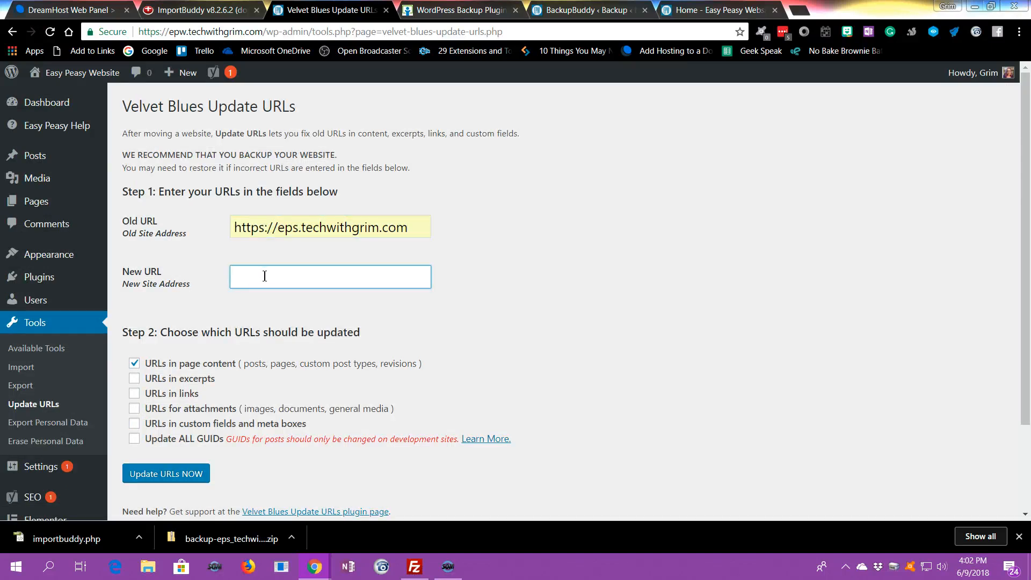
pyautogui.write('https:/')
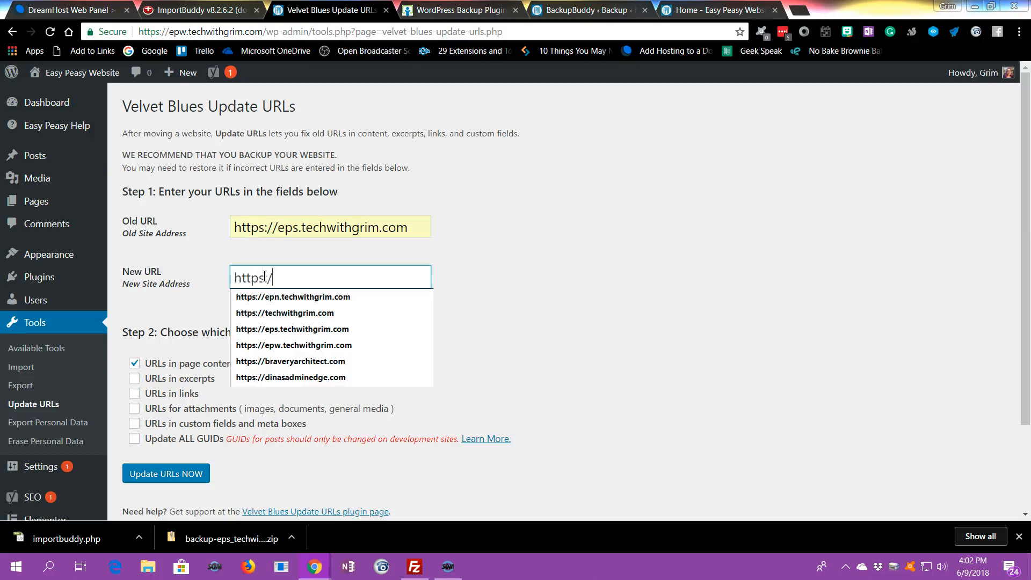
pyautogui.write('/epw.techwithgrim.com')
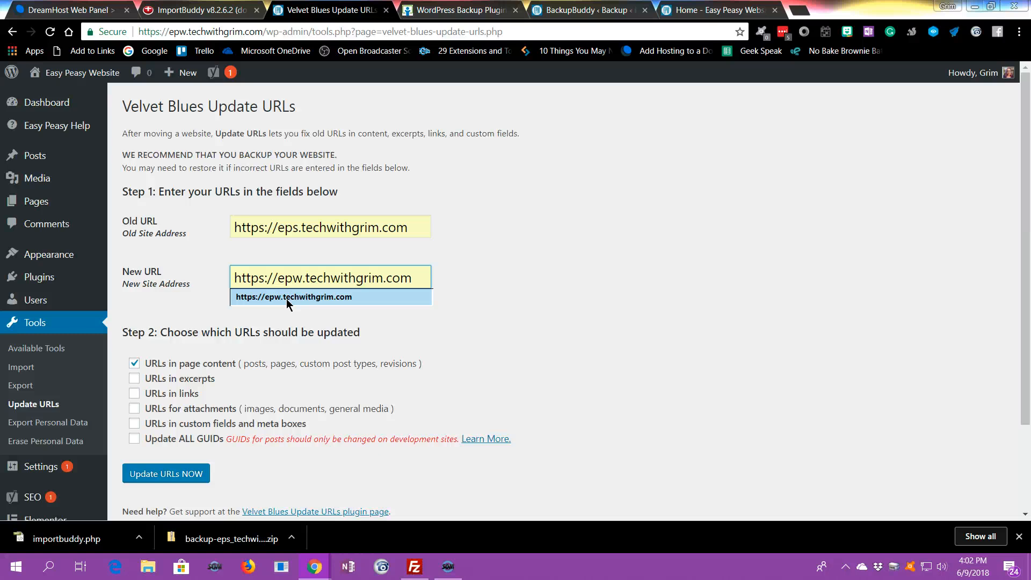
pyautogui.click(287, 298)
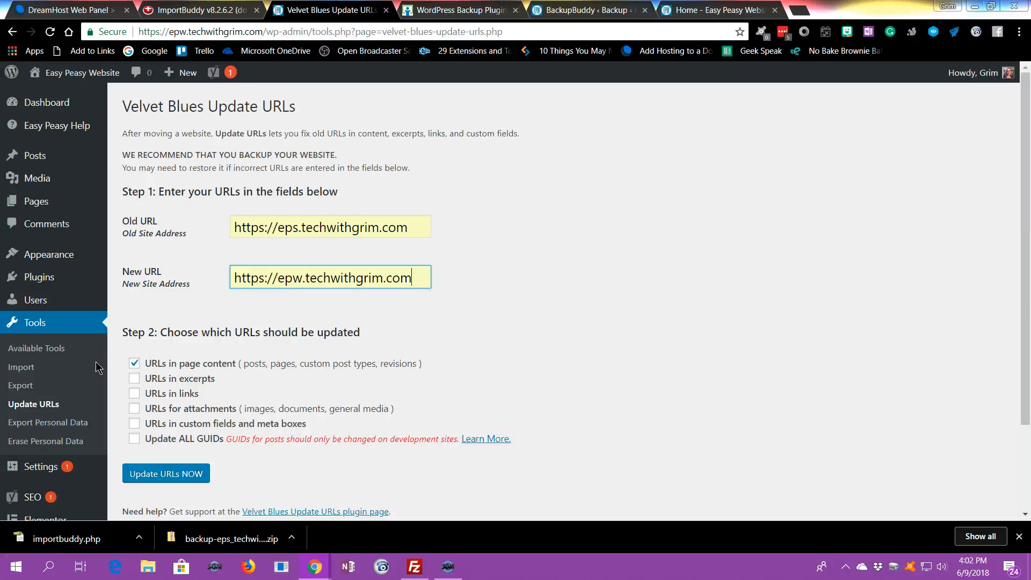
# Include excerpts, links, attachments, custom fields and meta boxes alongside page content, and run the URL update.
pyautogui.click(135, 378)
pyautogui.click(134, 394)
pyautogui.click(134, 408)
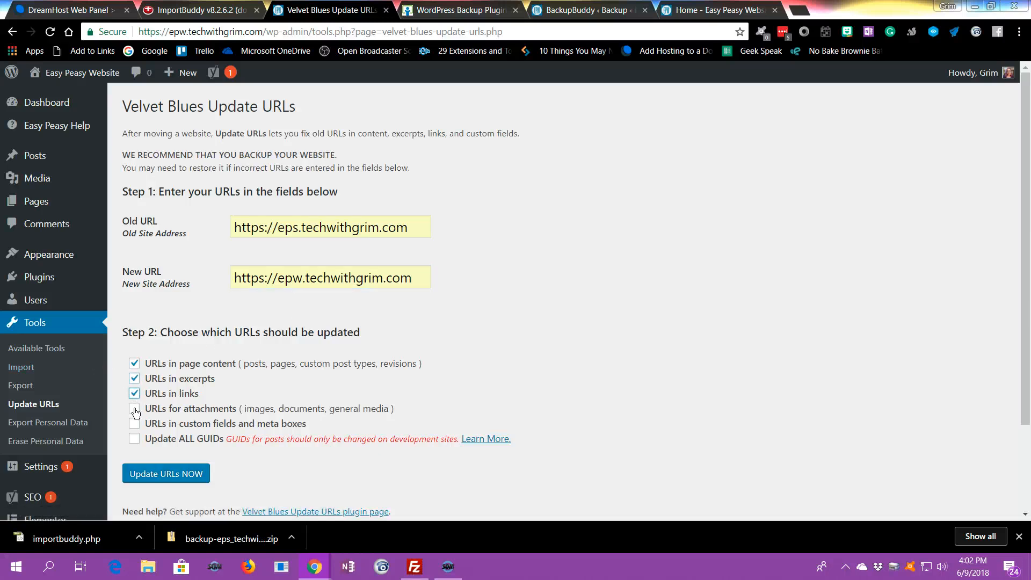
pyautogui.click(134, 423)
pyautogui.click(183, 472)
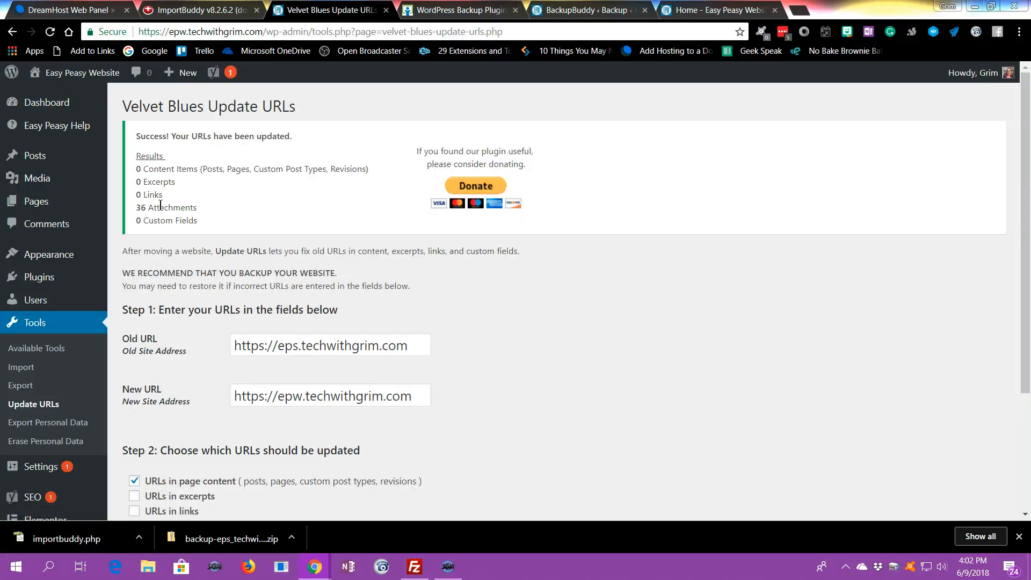
pyautogui.moveTo(42, 281)
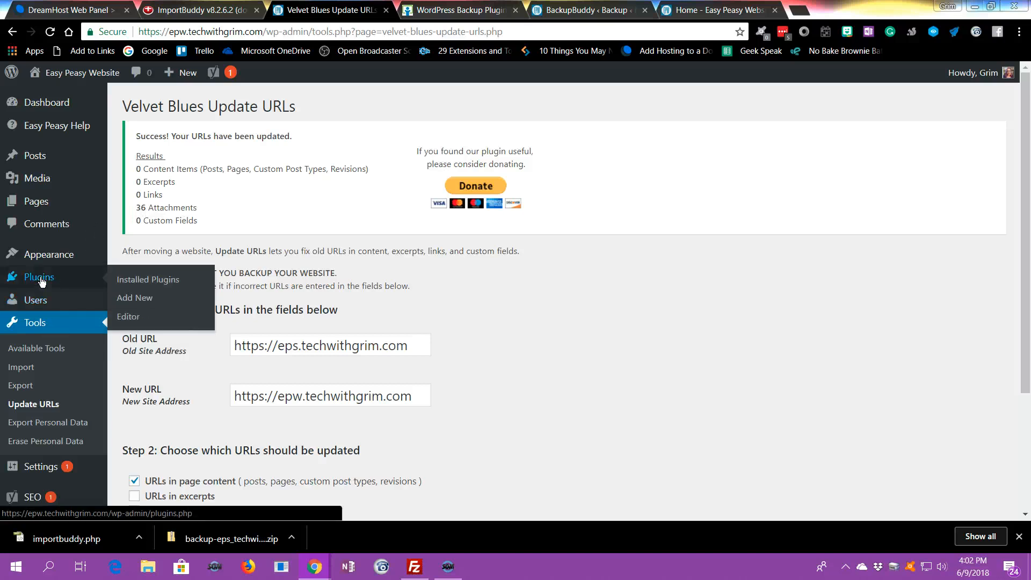
# Open the Replace URL settings in Elementor's tools on the restored site.
pyautogui.moveTo(50, 256)
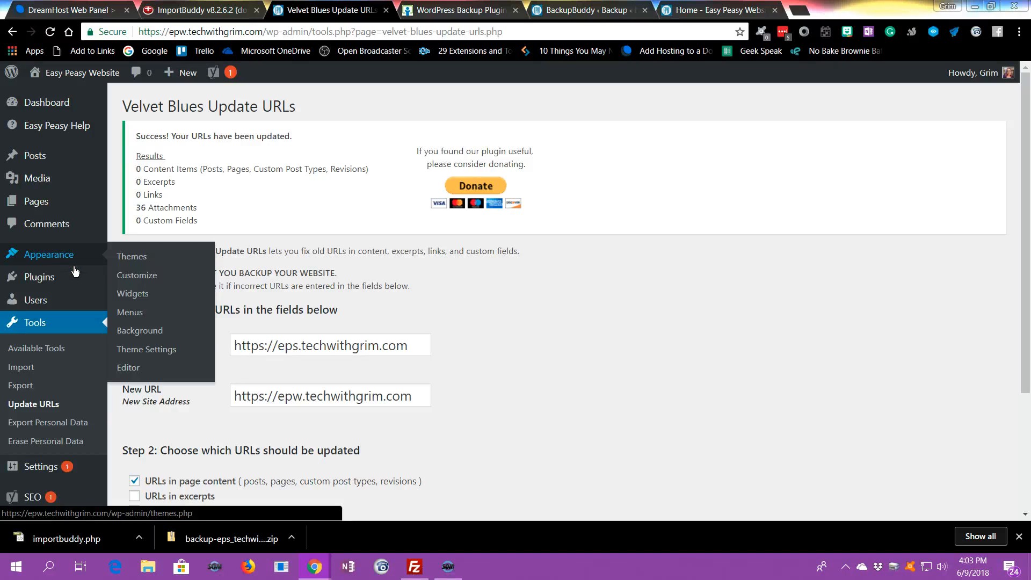
pyautogui.scroll(-3, 38, 432)
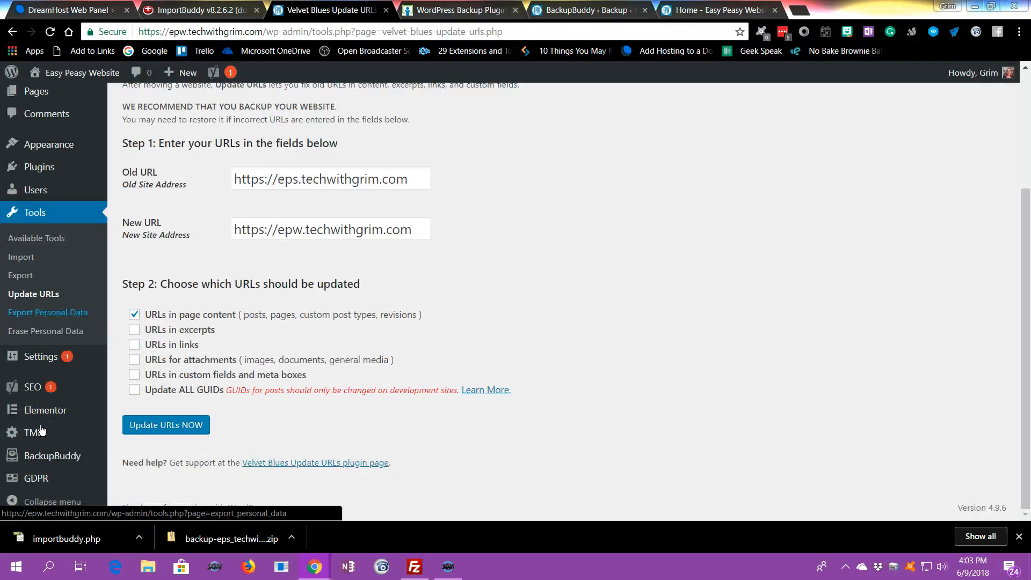
pyautogui.moveTo(75, 413)
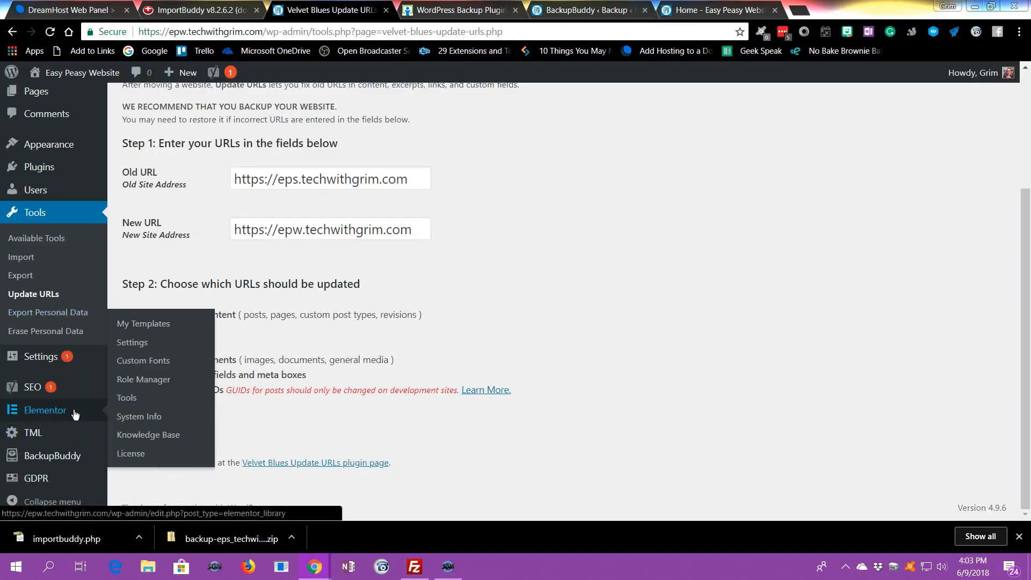
pyautogui.click(134, 399)
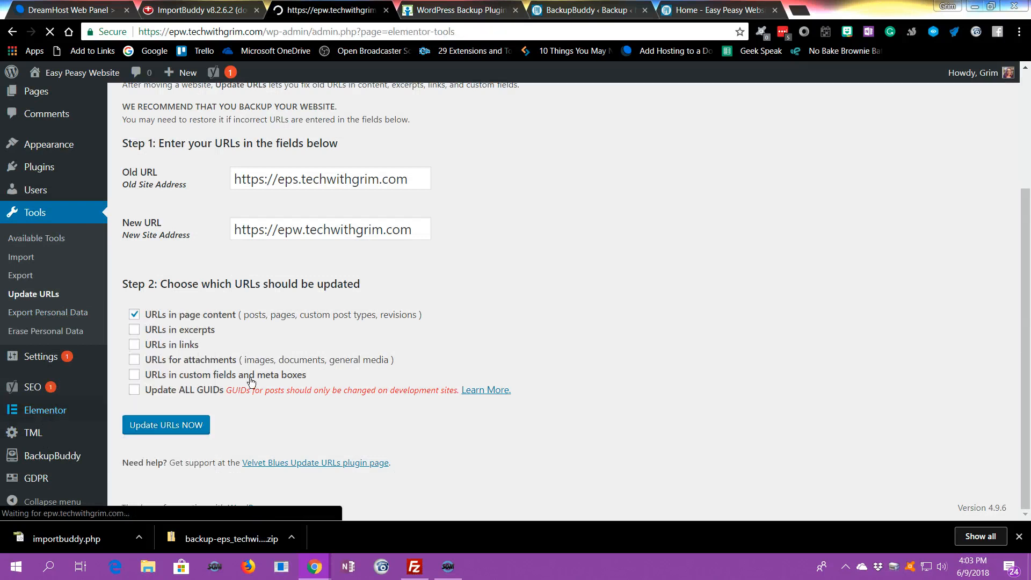
pyautogui.click(233, 138)
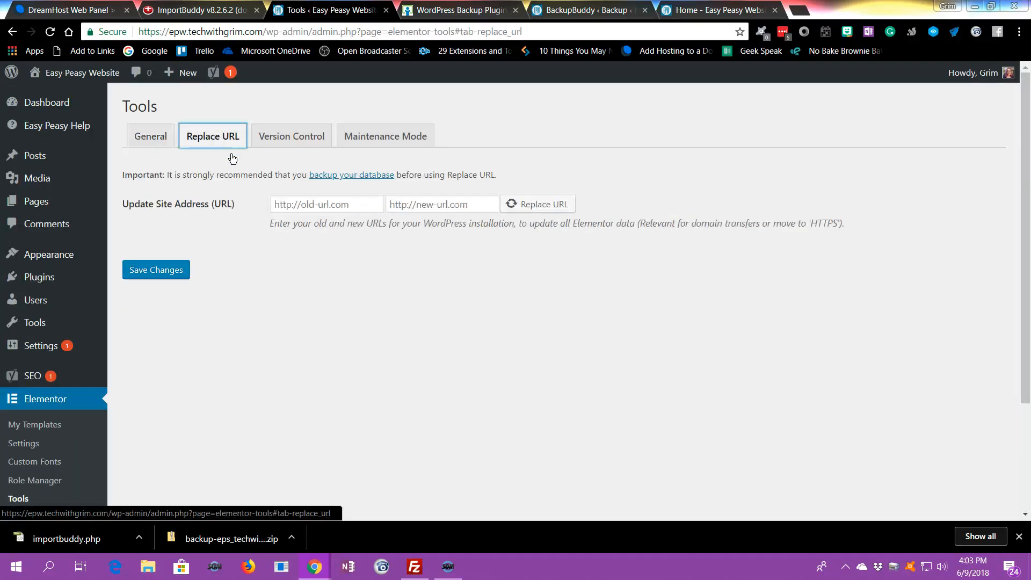
pyautogui.click(327, 205)
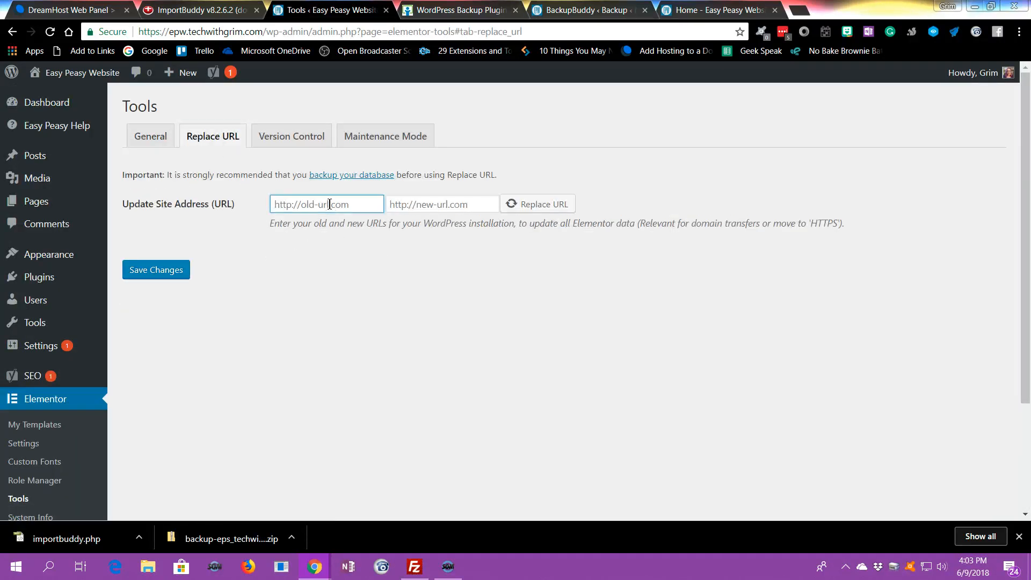
pyautogui.write('https://')
pyautogui.write('ep')
pyautogui.write('s')
pyautogui.write('.techwithgri')
pyautogui.write('m.com')
pyautogui.click(402, 204)
pyautogui.write('h')
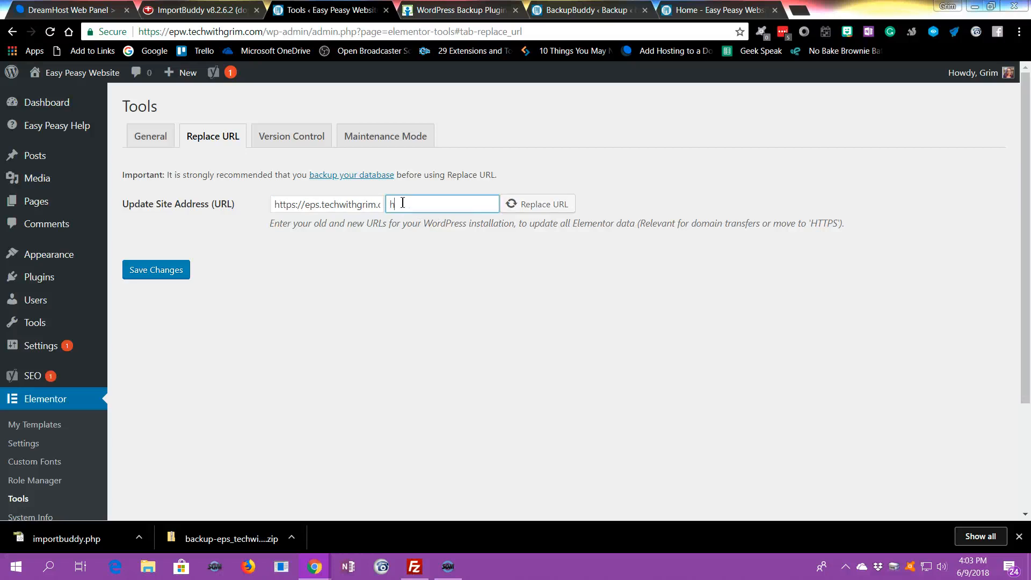
pyautogui.write('ttps://e')
pyautogui.write('pw.techwit')
pyautogui.write('hgrim.com')
pyautogui.click(548, 211)
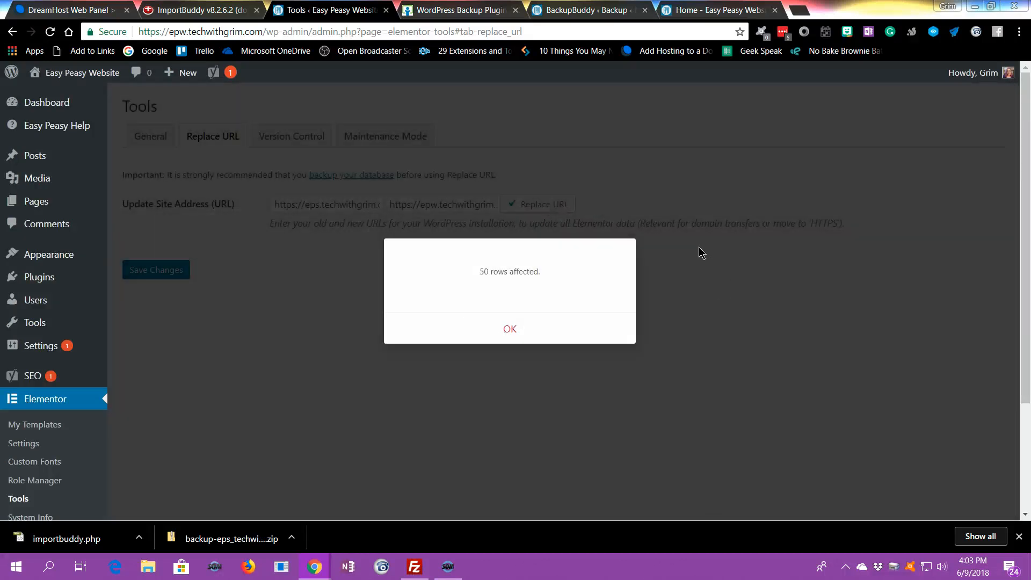
pyautogui.click(509, 329)
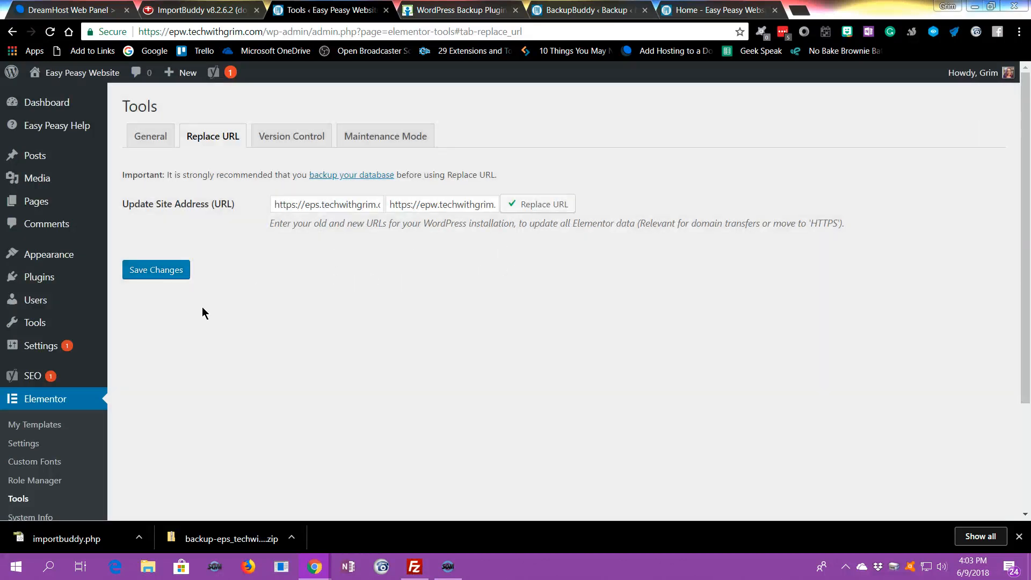
# Deactivate the Velvet Blues Update URLs plugin in the installed plugins list.
pyautogui.click(34, 280)
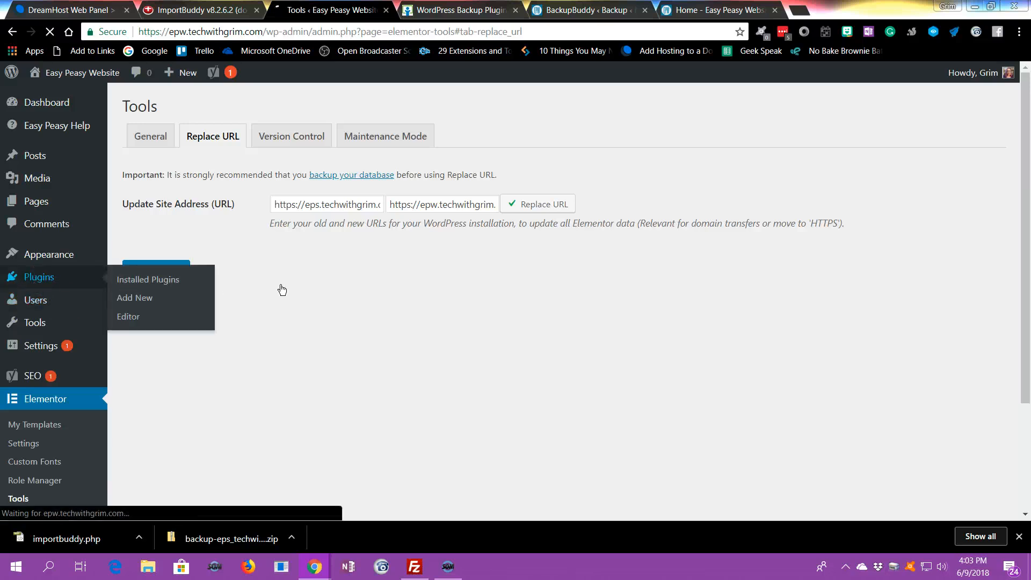
pyautogui.scroll(-5, 282, 290)
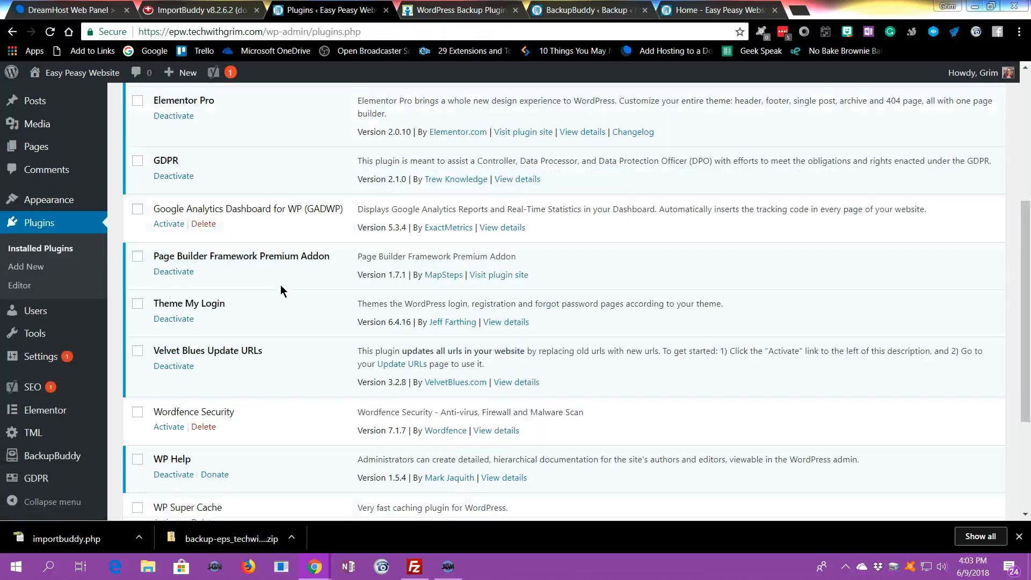
pyautogui.click(156, 366)
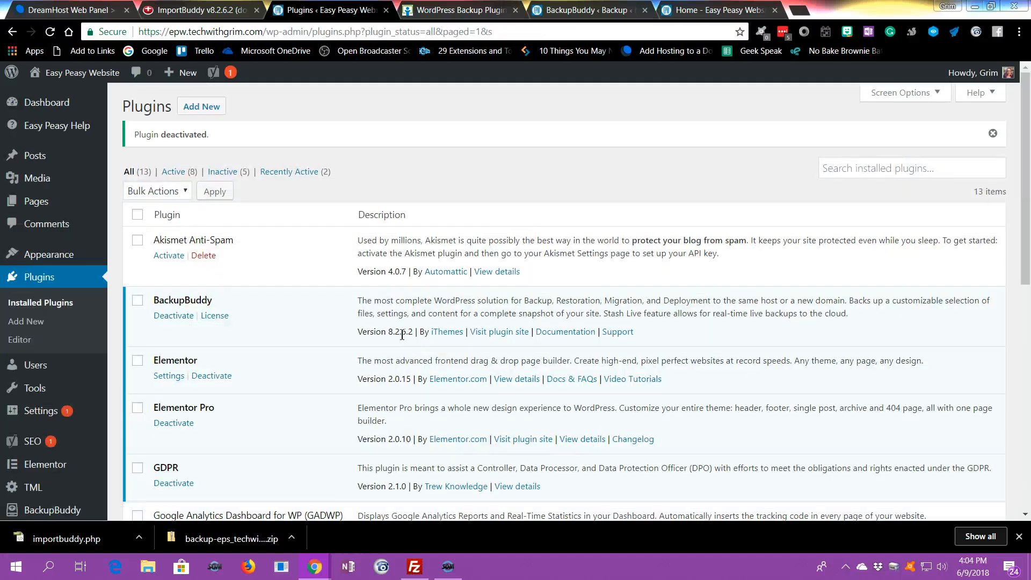
pyautogui.scroll(-5, 410, 334)
pyautogui.scroll(5, 250, 356)
# Visit the migrated site's home page and review its About page from start to end.
pyautogui.rightClick(101, 78)
pyautogui.click(69, 77)
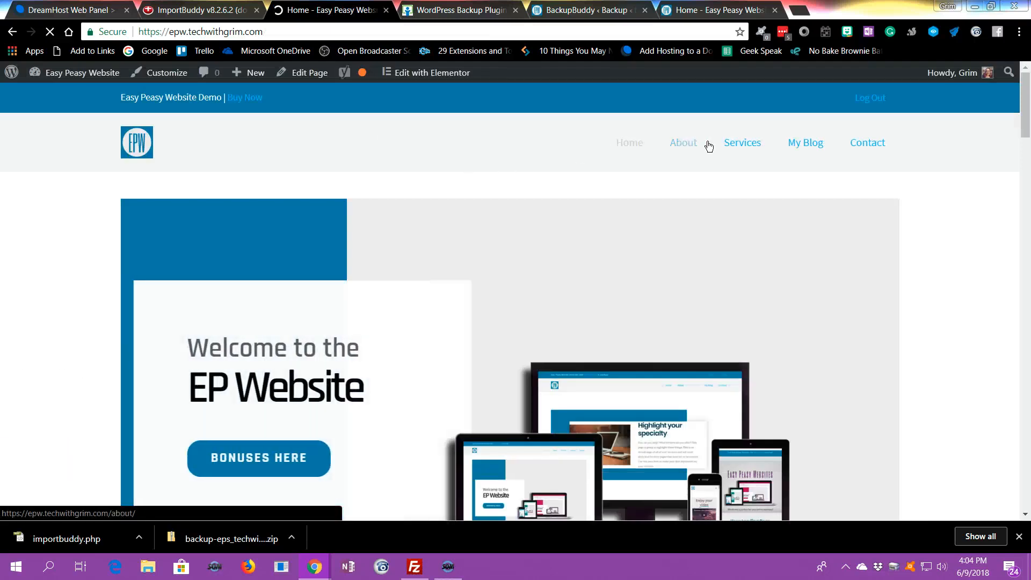
pyautogui.click(694, 144)
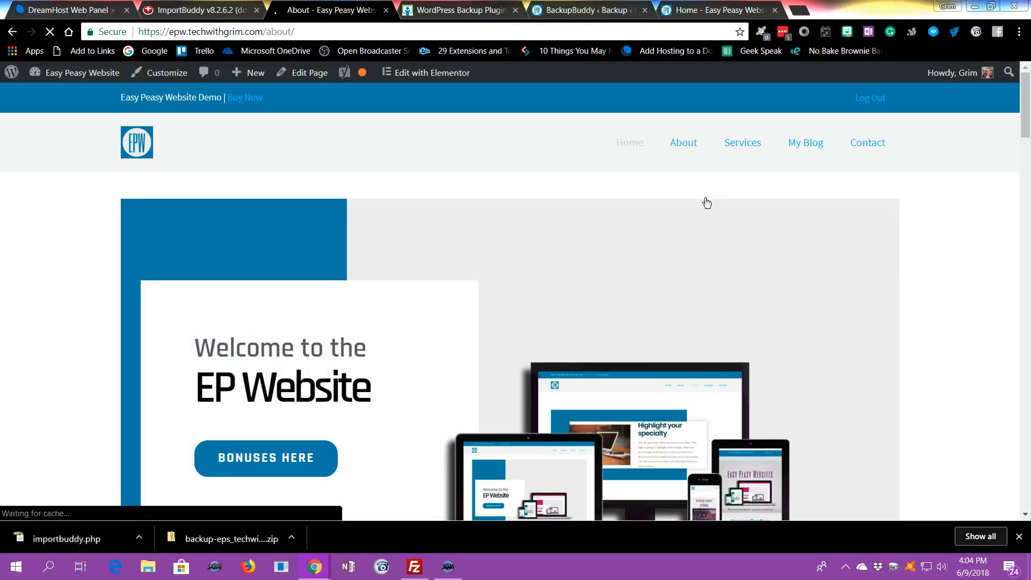
pyautogui.scroll(-10, 705, 200)
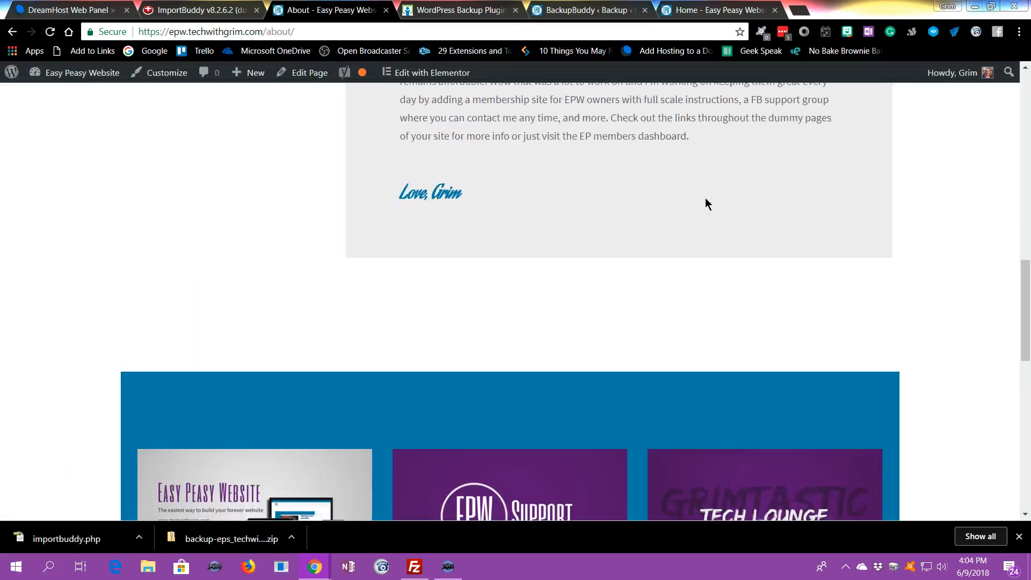
pyautogui.scroll(-5, 705, 204)
pyautogui.scroll(15, 705, 205)
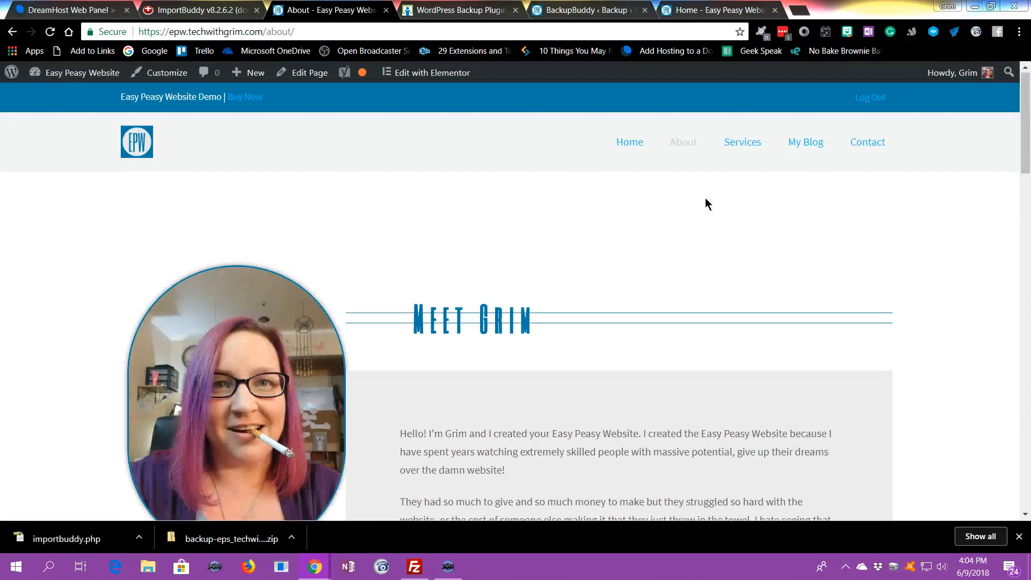
# Check the migrated site's Services and My Blog pages, and minimize the browser window.
pyautogui.click(747, 144)
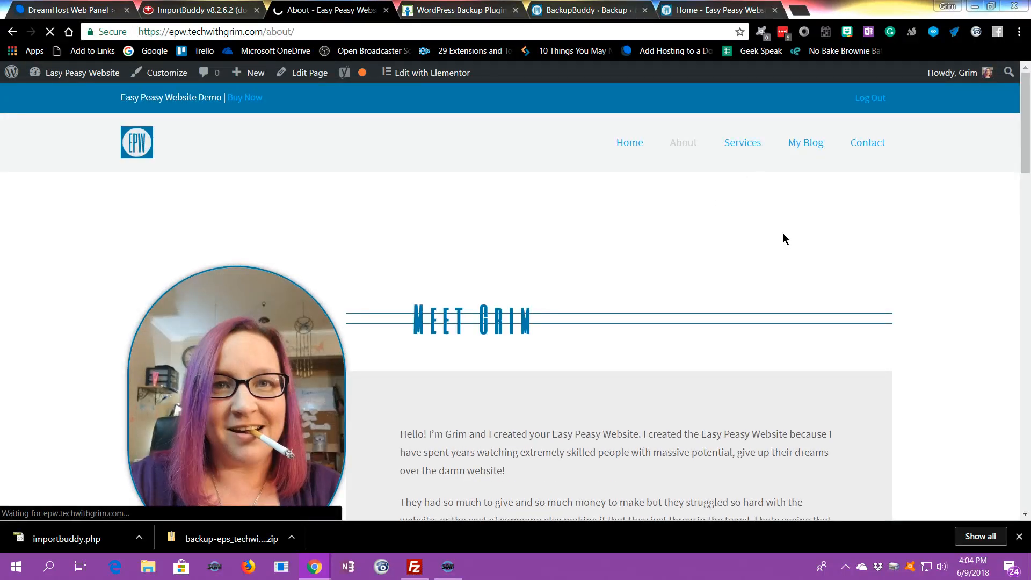
pyautogui.scroll(-1, 782, 233)
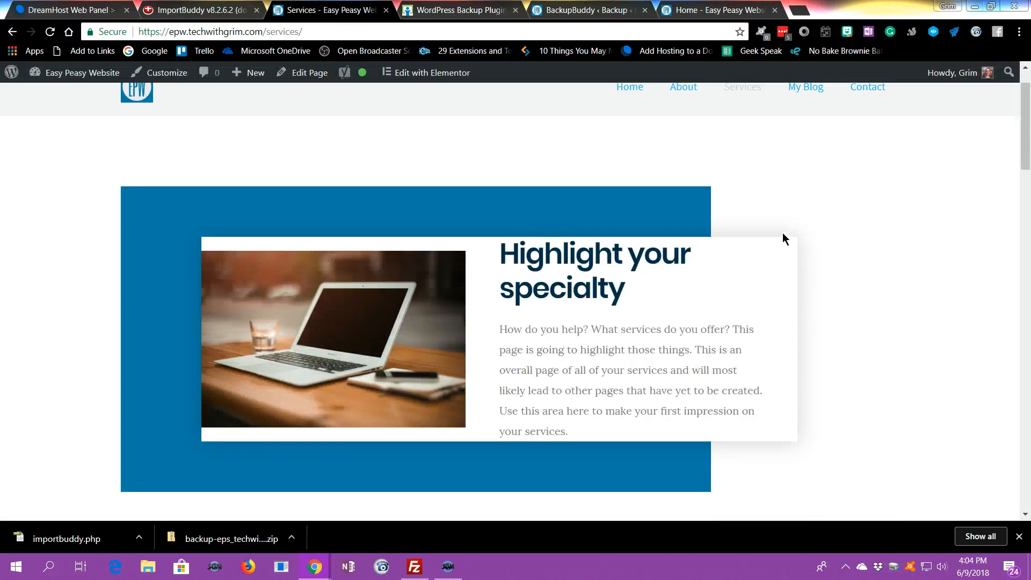
pyautogui.scroll(-4, 782, 233)
pyautogui.scroll(5, 803, 186)
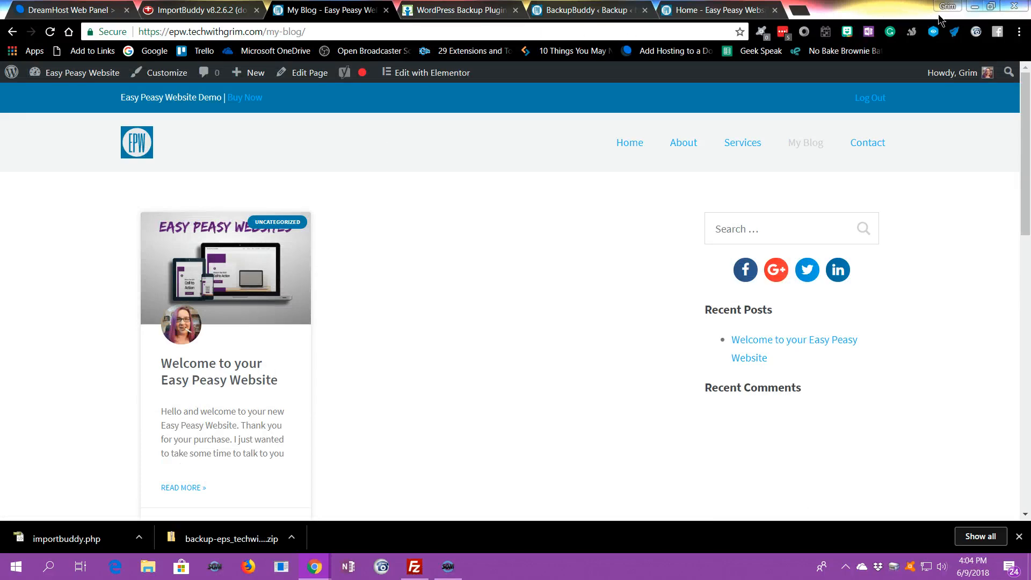
pyautogui.click(974, 6)
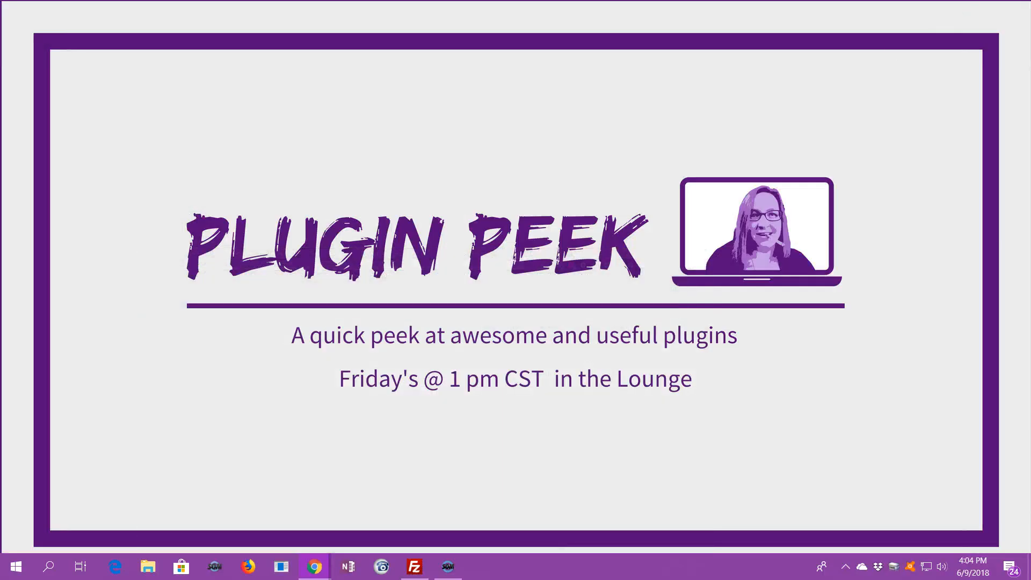